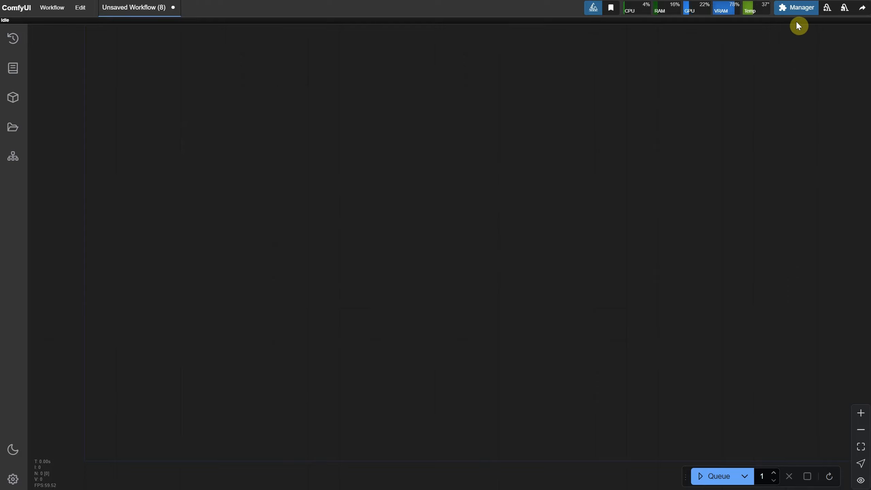
Step: Search the settings for "menu" and check the placement options for the new menu and workflow management
left_click(13, 480)
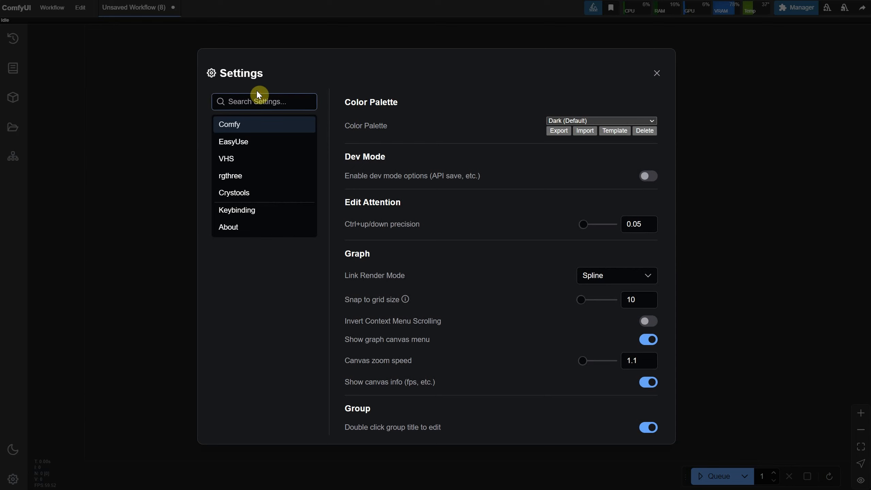
type("menu")
left_click(606, 400)
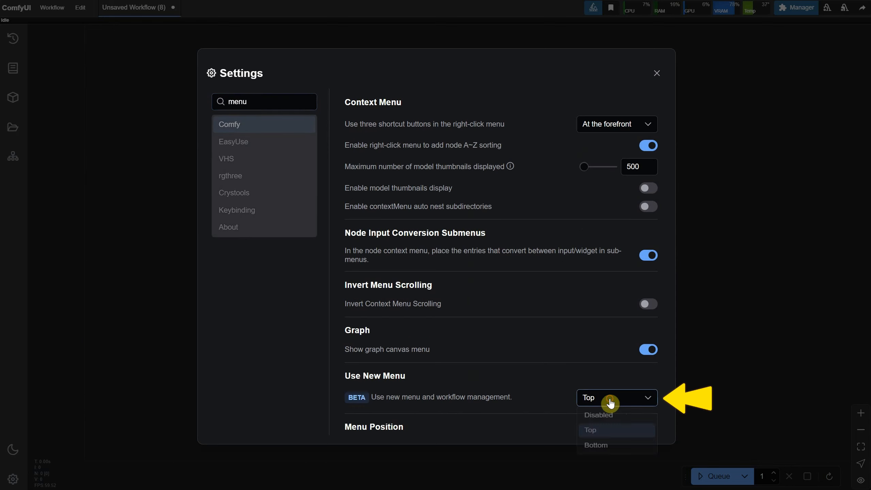
left_click(580, 379)
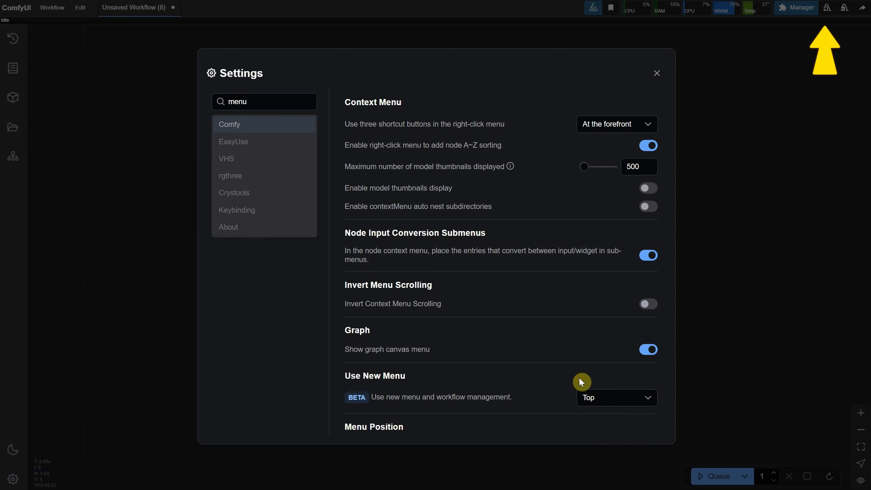
Step: Search the settings for "workflow" and set the opened workflows position to Topbar
double_click(255, 96)
type("workflow")
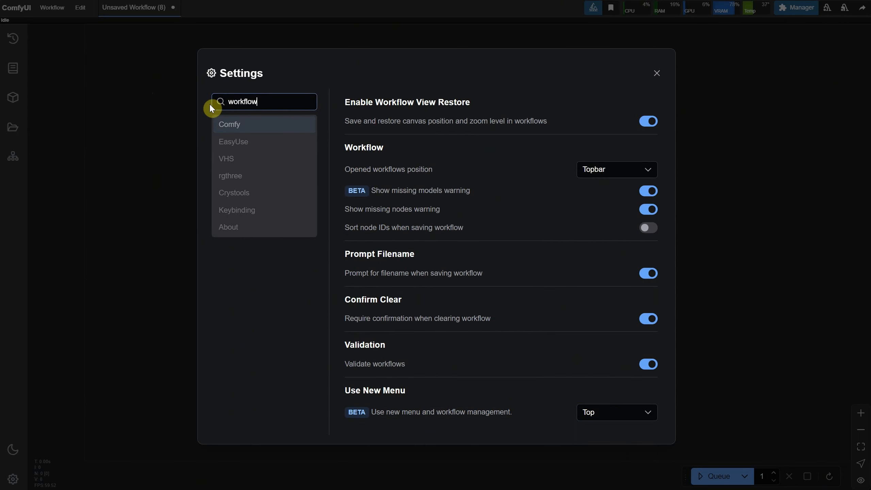
left_click(609, 169)
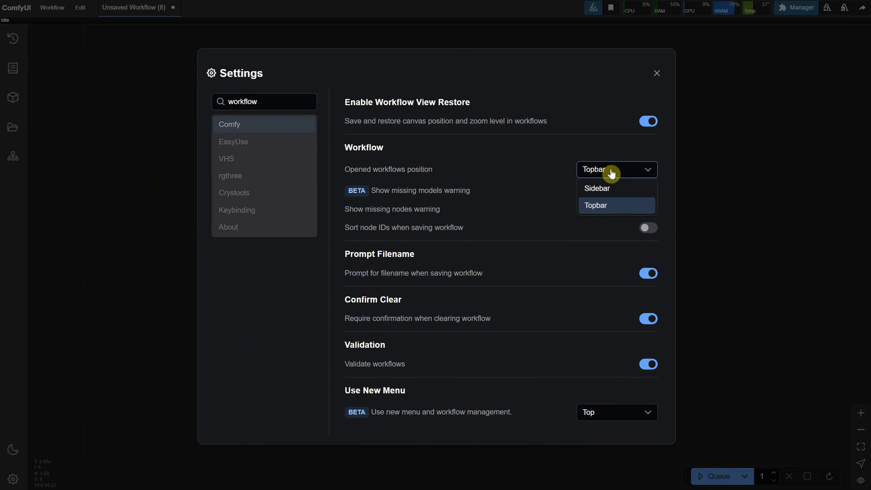
left_click(605, 209)
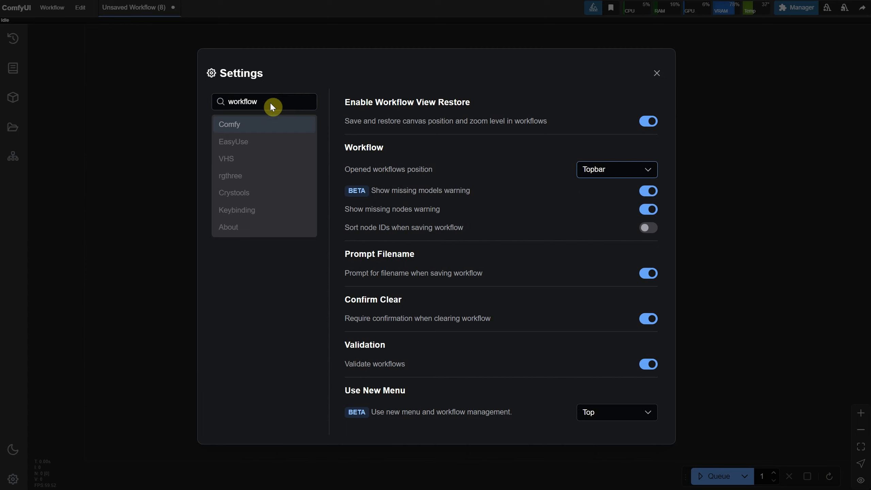
Step: Search the settings for "badge", check the node source badge mode options, and close the settings
double_click(278, 100)
type("badge")
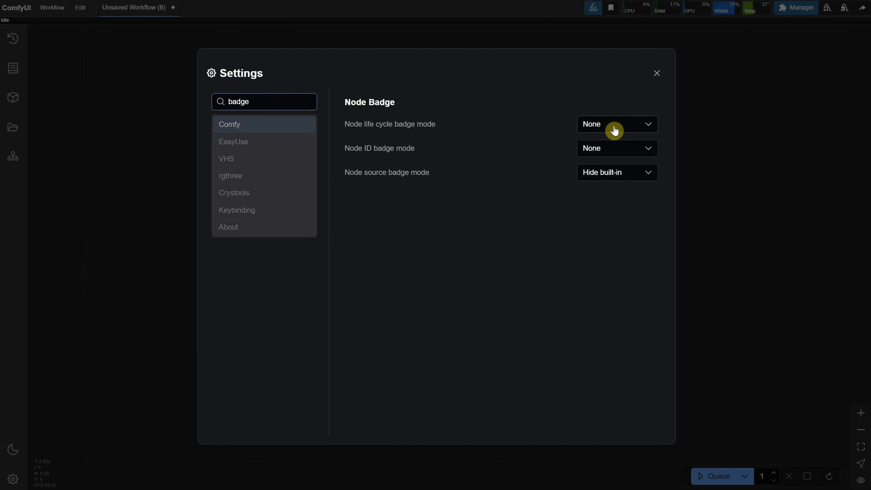
left_click(623, 177)
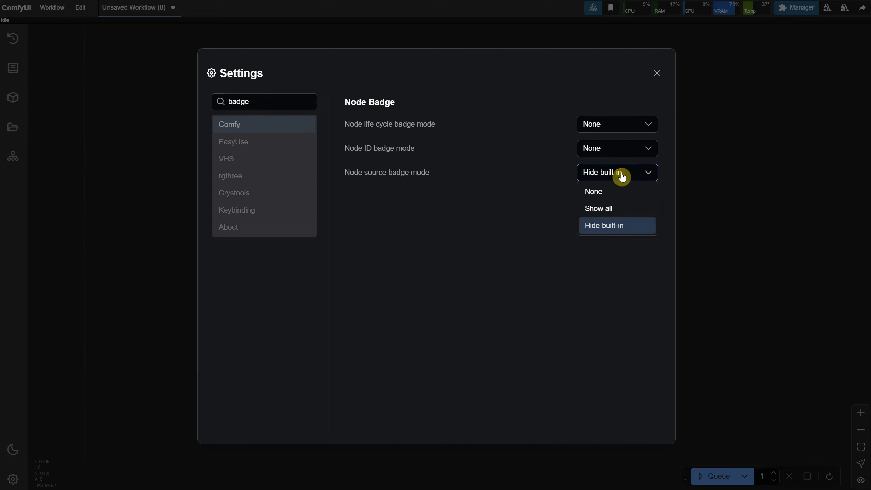
left_click(622, 177)
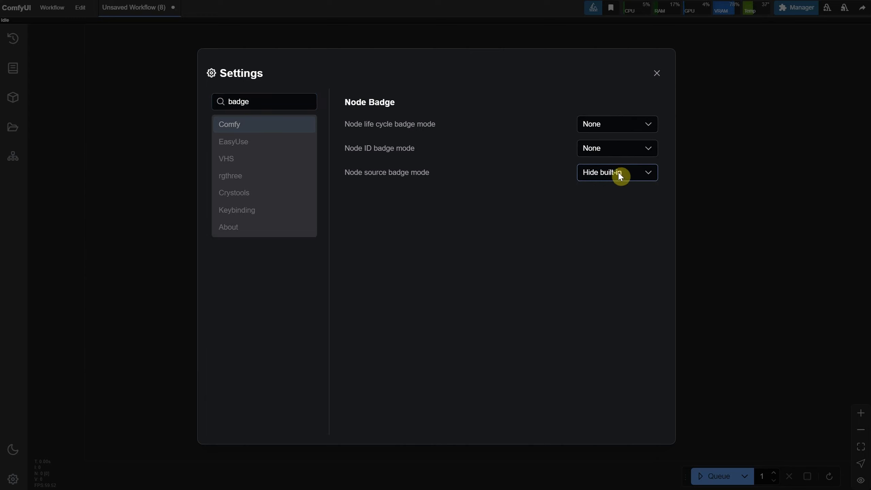
left_click(658, 76)
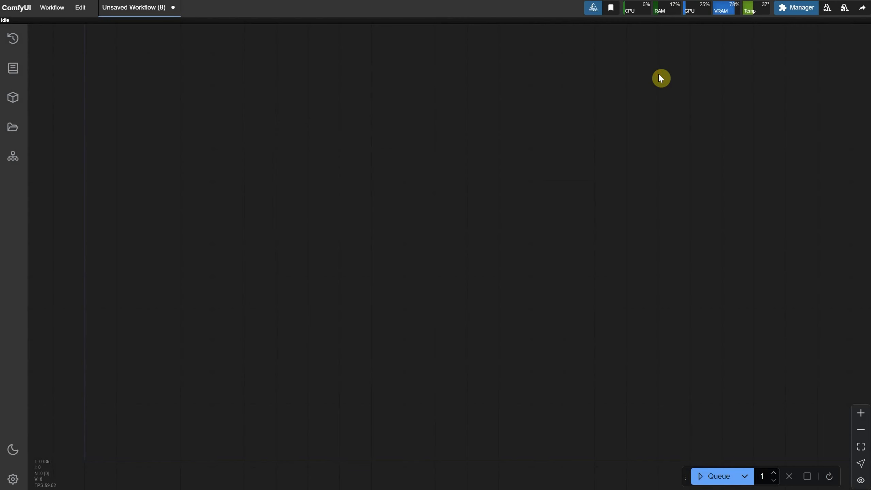
Step: Open the workflow file "EP18 SDXL AnimationCartoon IMG2IMG with ControlNet.json" from the Ep18 folder
left_click(57, 15)
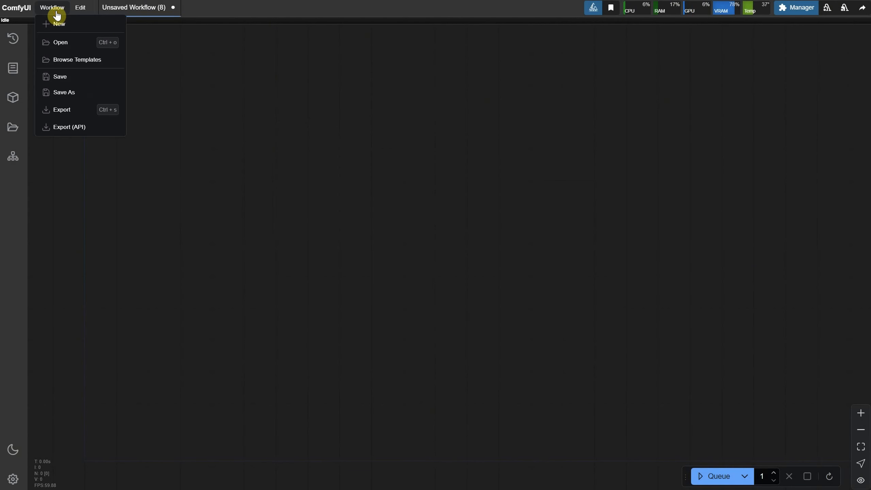
left_click(76, 42)
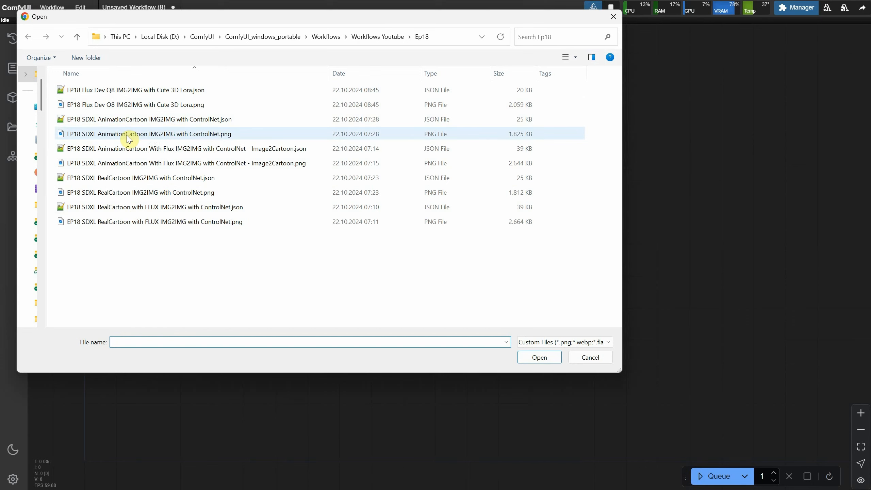
double_click(127, 119)
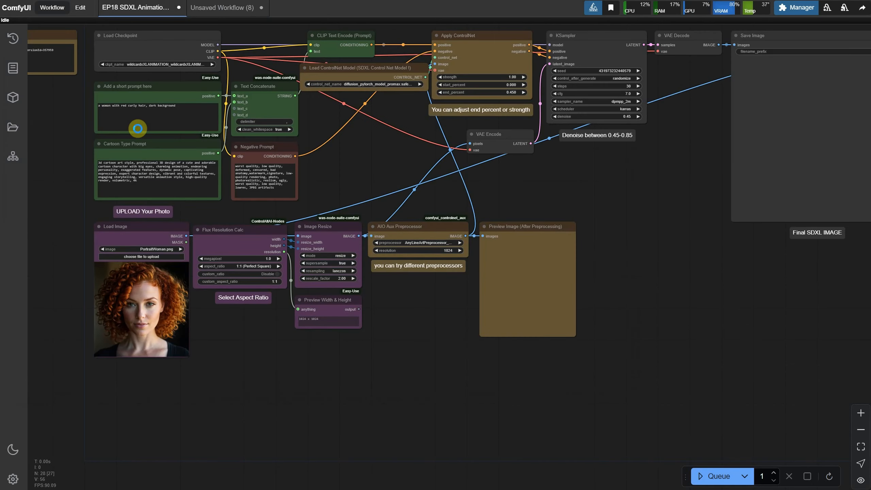
scroll(413, 352, "up", 2)
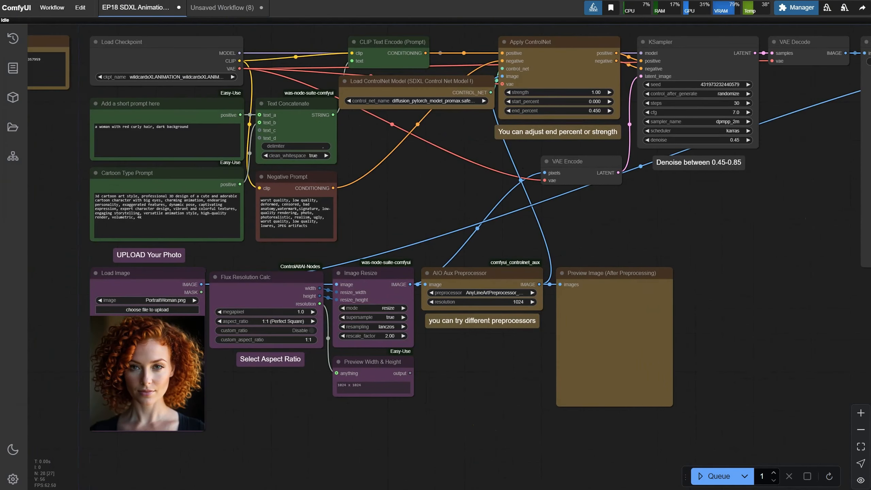
Step: Switch between the two open workflows and close Unsaved Workflow (8) without saving its changes
left_click(216, 15)
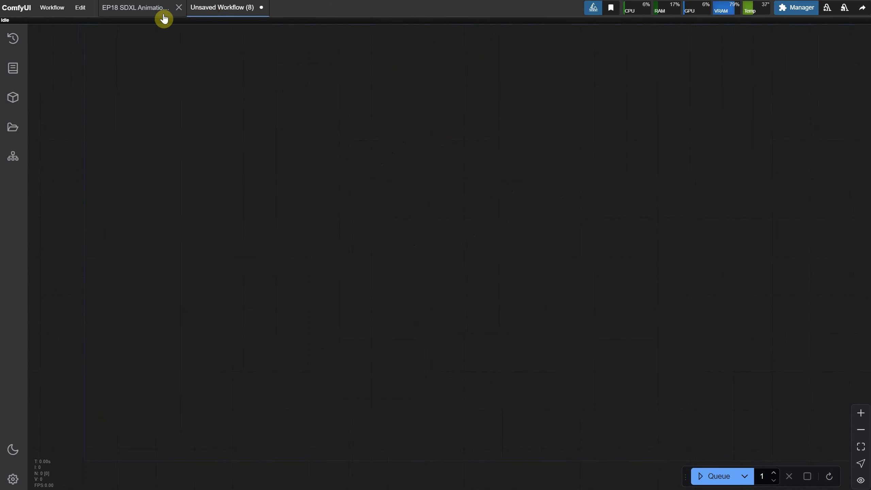
left_click(151, 13)
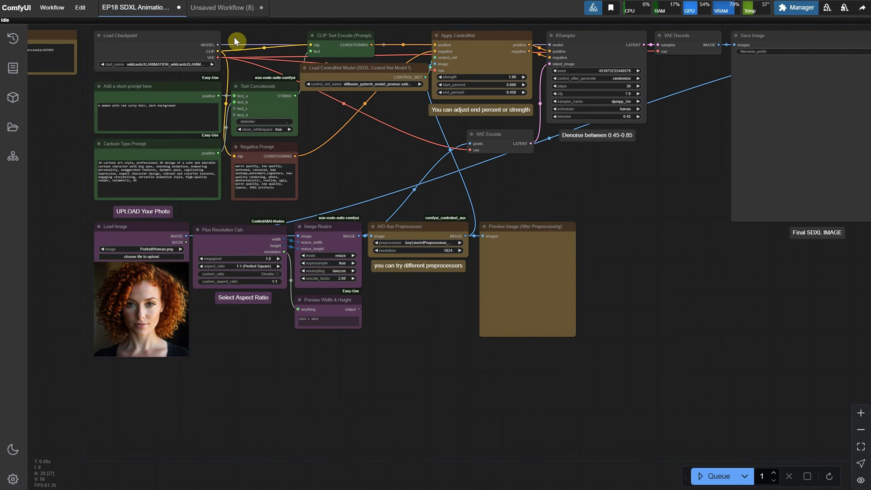
left_click(233, 12)
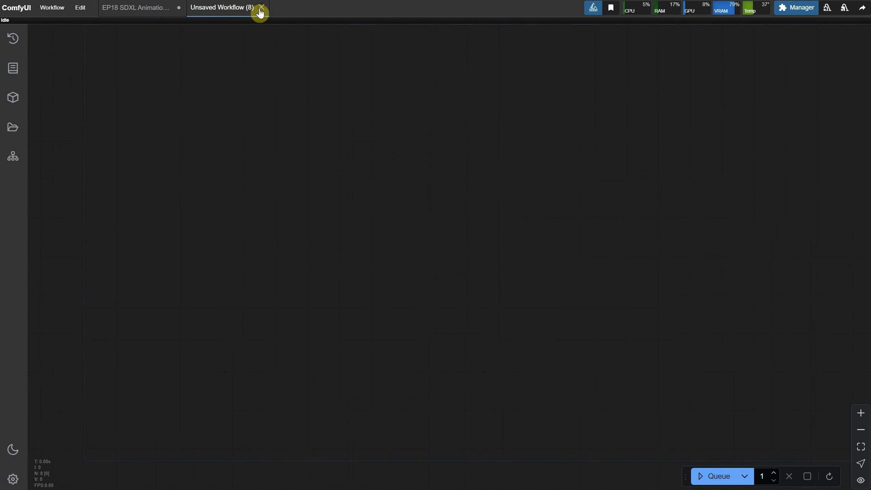
left_click(261, 7)
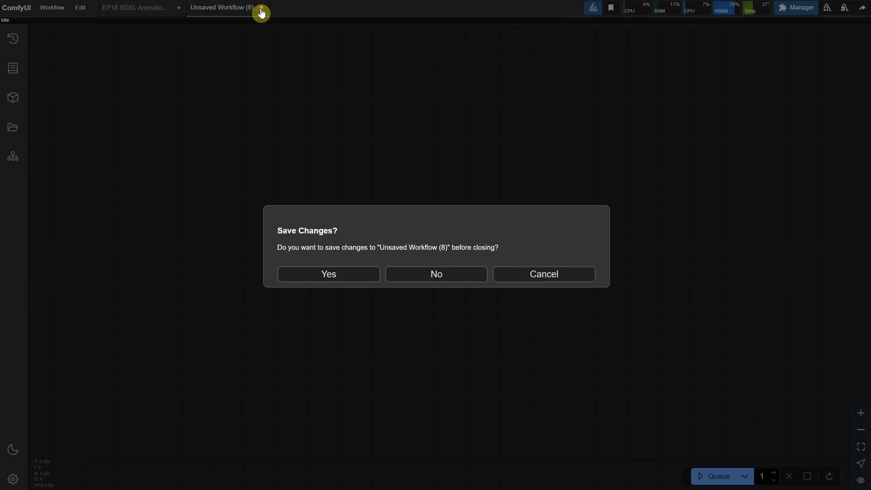
left_click(417, 275)
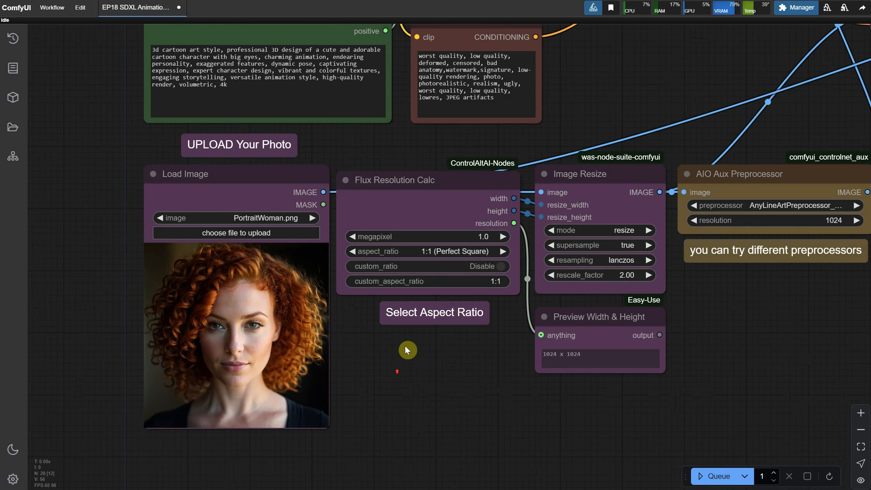
Step: Review the image and prompt nodes, and run the img2cartoon workflow once on the PortraitWoman.png photo
left_click_drag(395, 346, 373, 388)
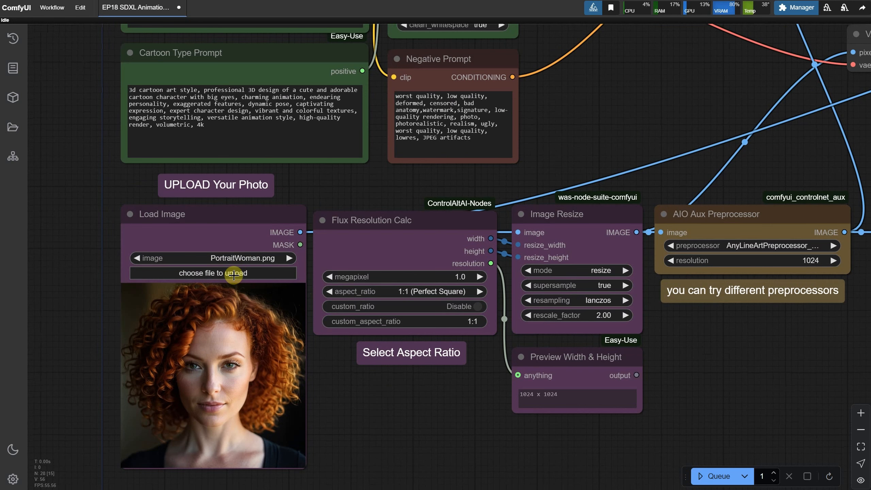
left_click_drag(556, 39, 542, 188)
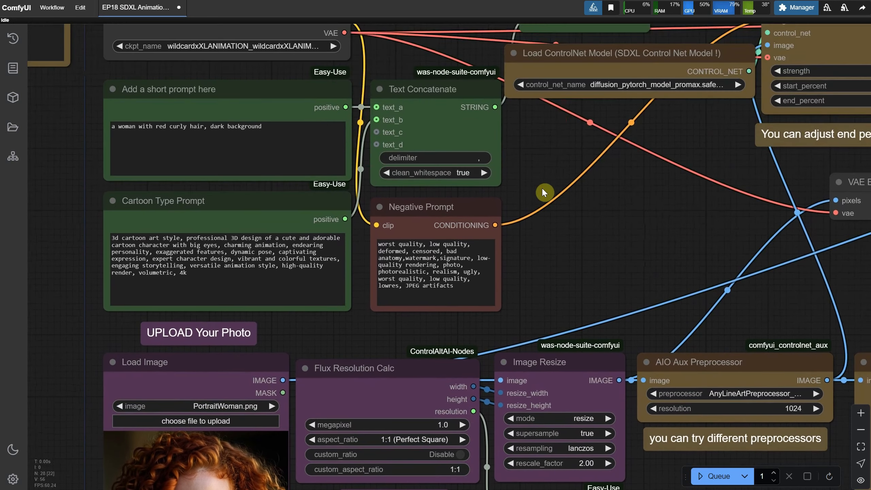
left_click_drag(539, 242, 551, 312)
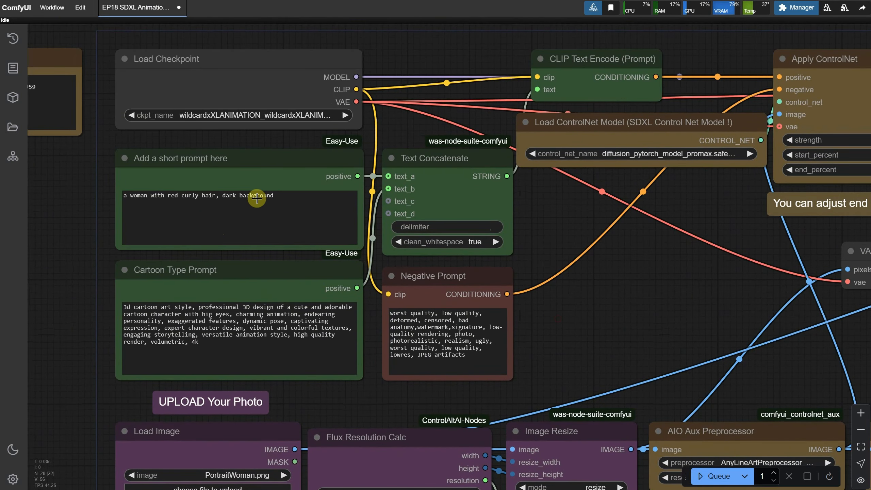
scroll(660, 275, "down", 4)
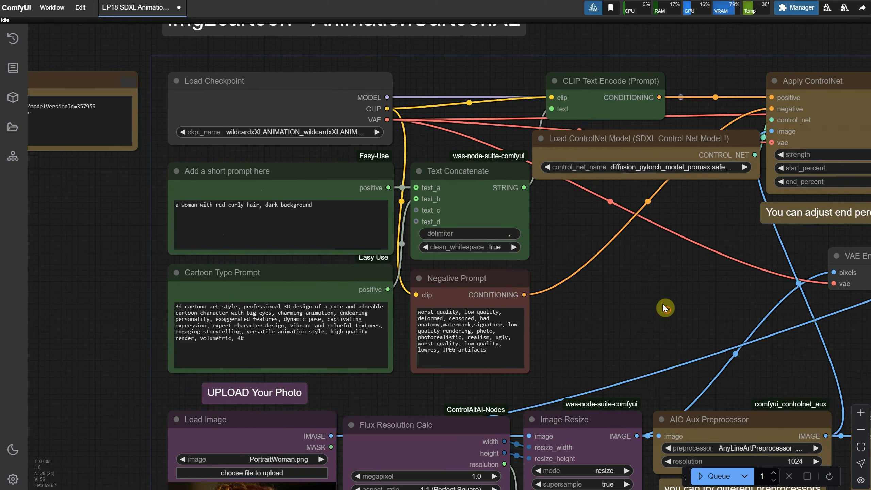
scroll(540, 235, "down", 2)
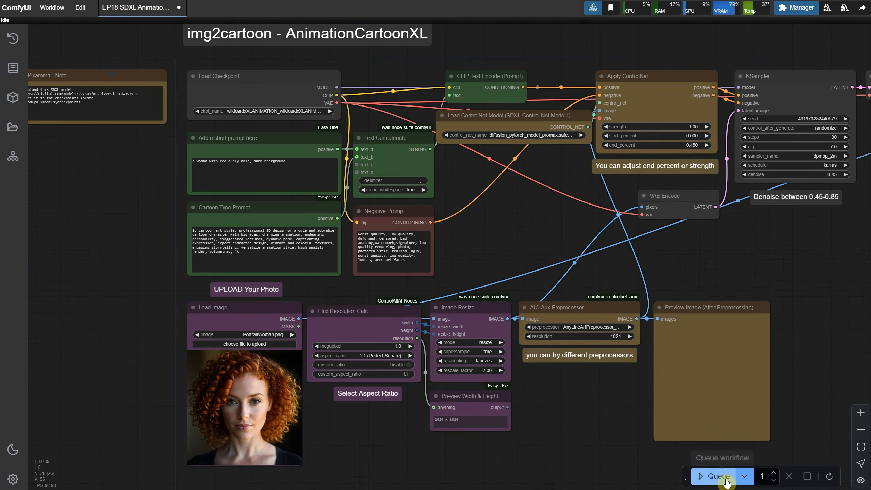
left_click(717, 476)
scroll(778, 248, "right", 2)
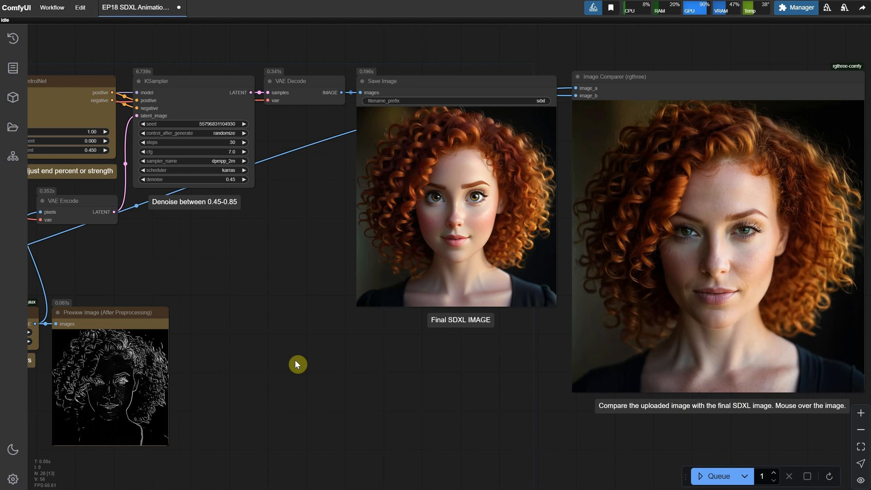
Step: Replace the photo in the Load Image node with PortraitWizard.png
left_click_drag(214, 360, 724, 301)
left_click_drag(248, 389, 353, 413)
scroll(370, 404, "up", 3)
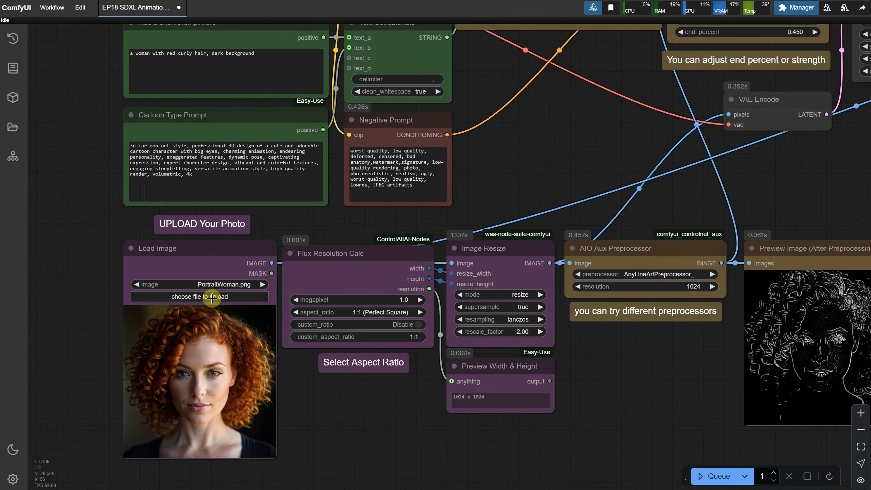
left_click(212, 298)
double_click(254, 123)
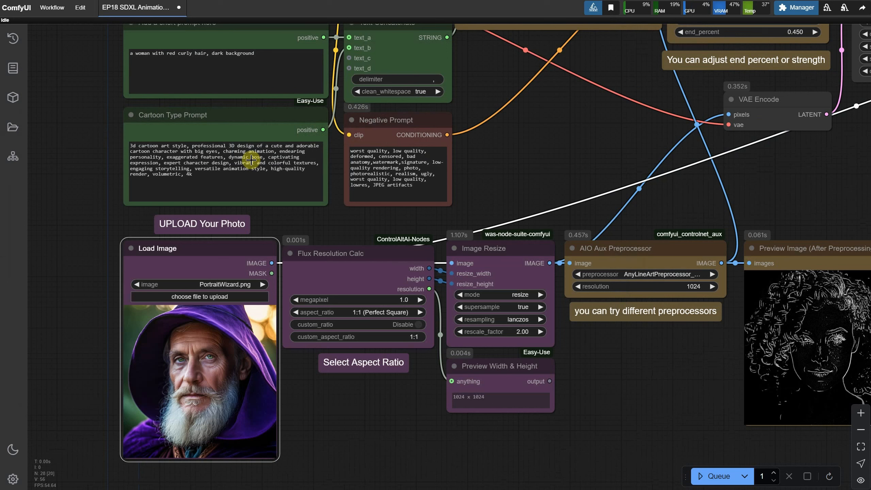
Step: Replace the short prompt with "a wizard with green eyes"
left_click_drag(79, 206, 101, 276)
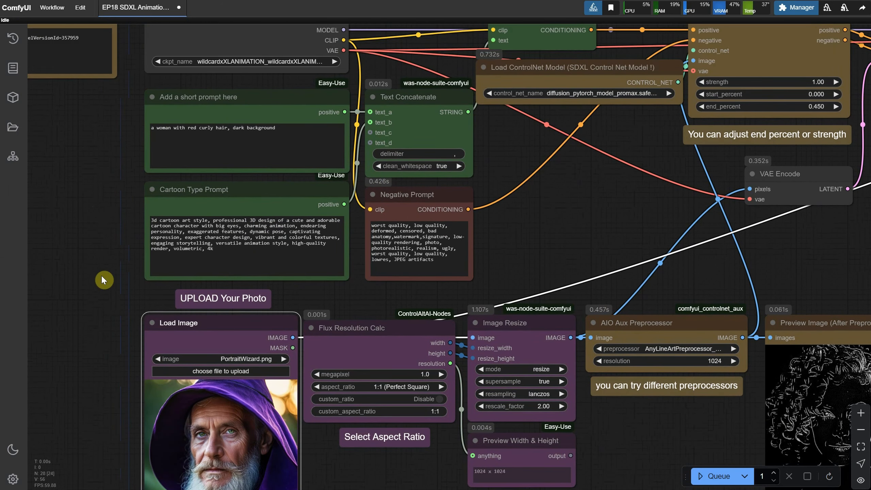
left_click_drag(299, 128, 132, 114)
type("a wi")
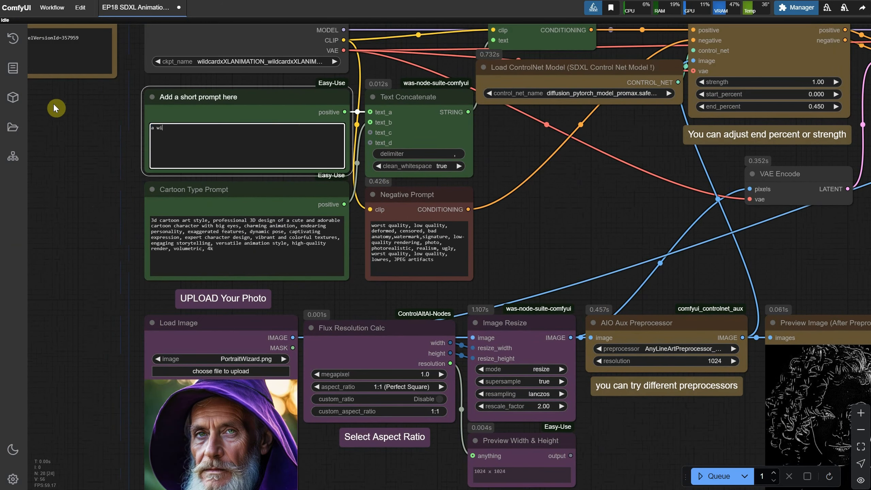
type("zard with green eyes")
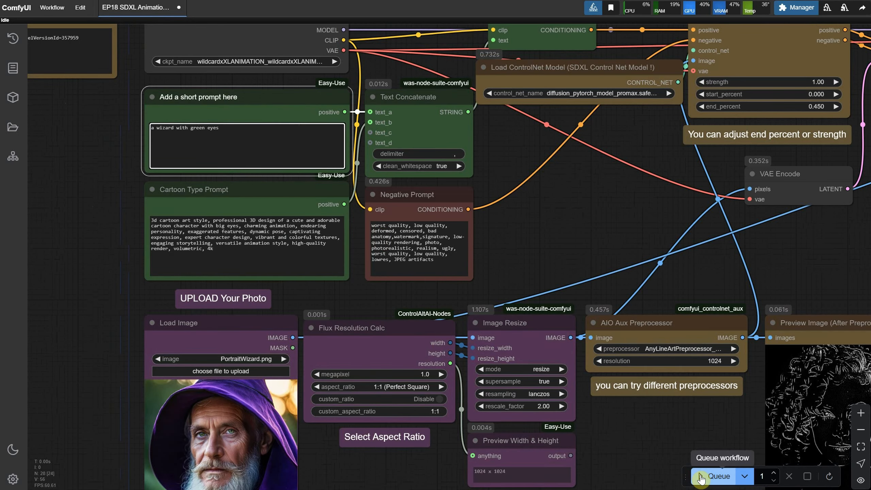
Step: Run the workflow on the wizard portrait, compare the result with the original photo, and run it again for another variation
left_click(713, 476)
left_click_drag(582, 214, 521, 211)
left_click_drag(676, 262, 440, 212)
scroll(662, 193, "down", 2)
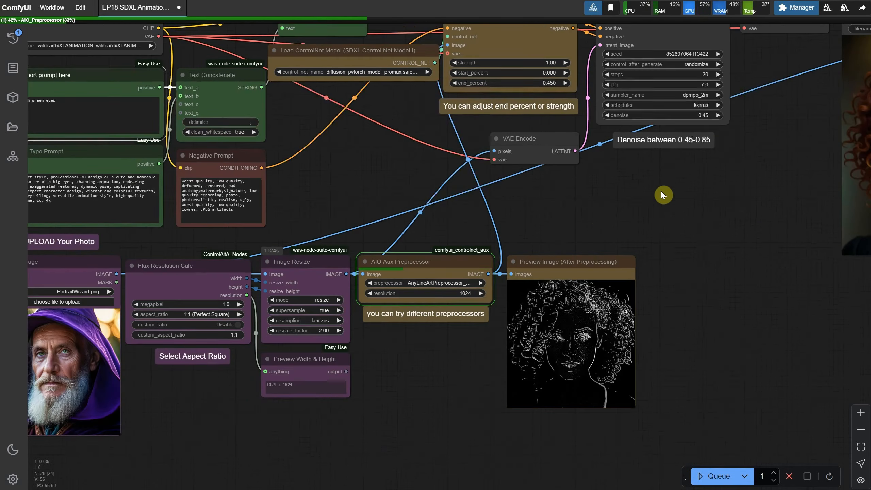
left_click_drag(570, 192, 406, 236)
left_click_drag(748, 251, 406, 236)
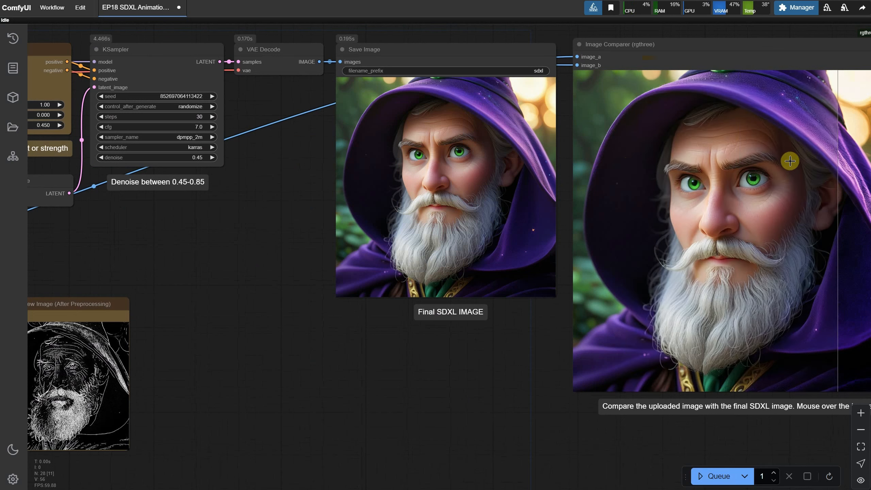
left_click(718, 476)
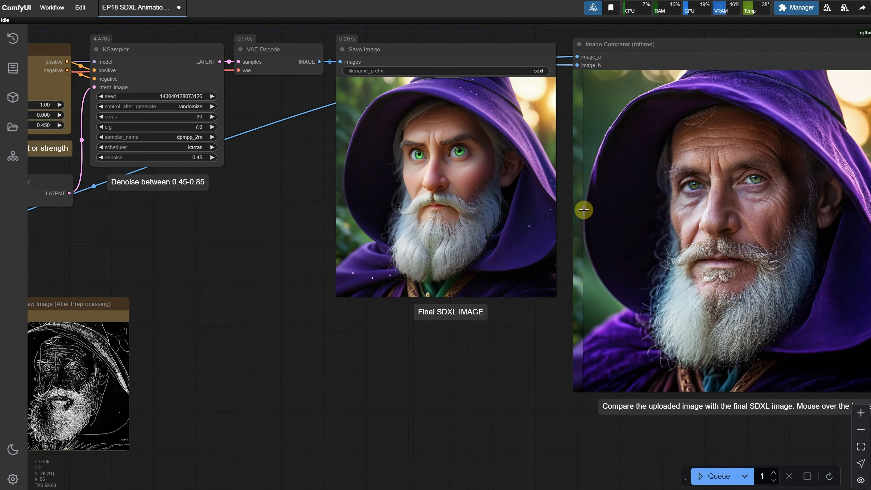
Step: Set the KSampler's denoise to 0.60
left_click(196, 157)
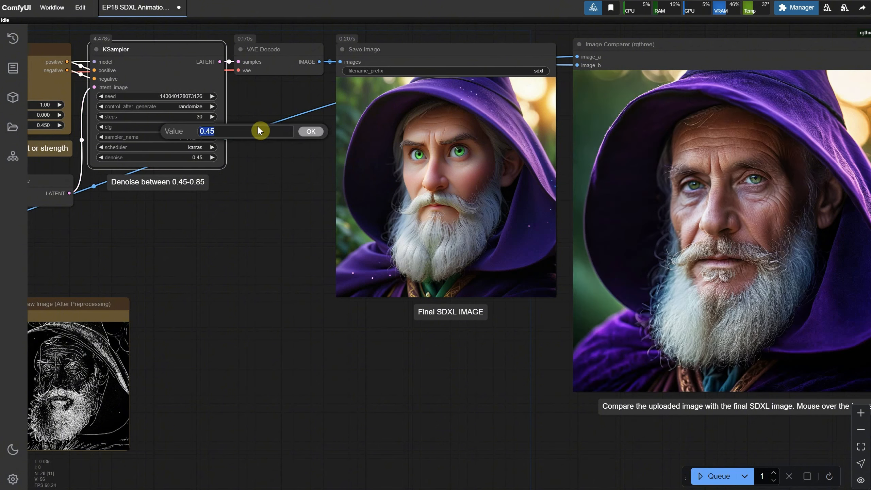
type("0.6")
key("Return")
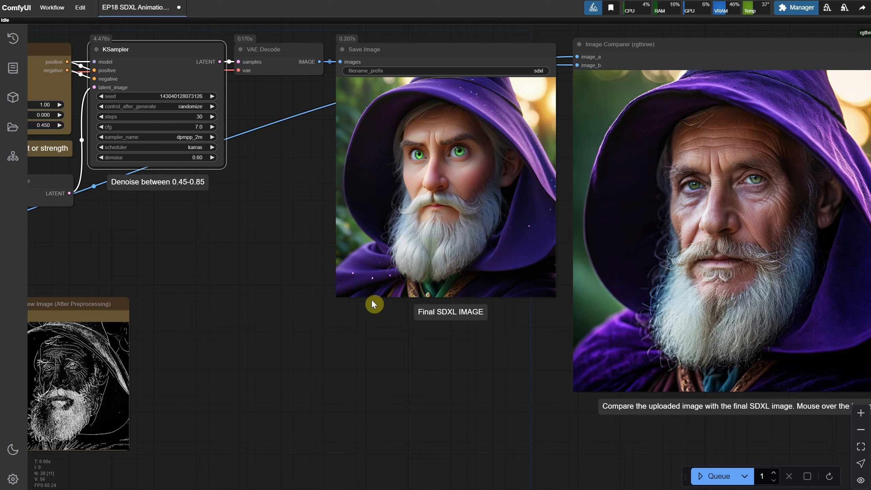
Step: Run the workflow on the wizard portrait, set the KSampler's denoise to 0.80, and run it again
left_click(702, 475)
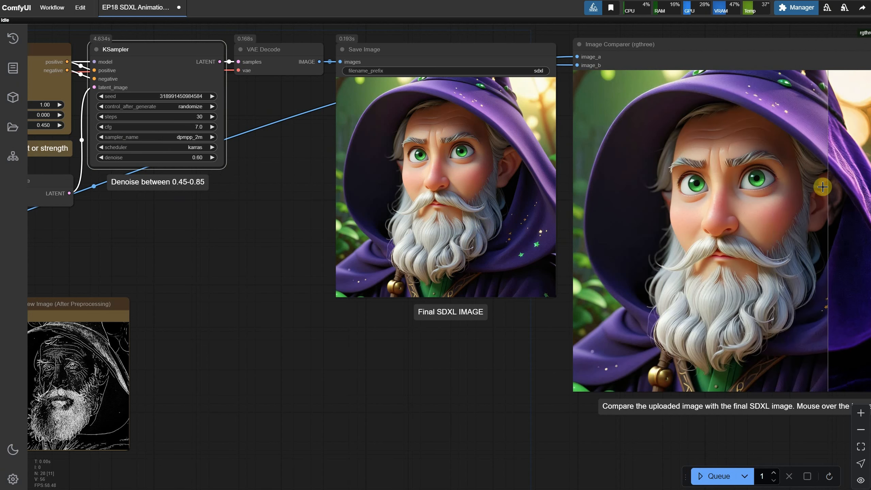
left_click(199, 158)
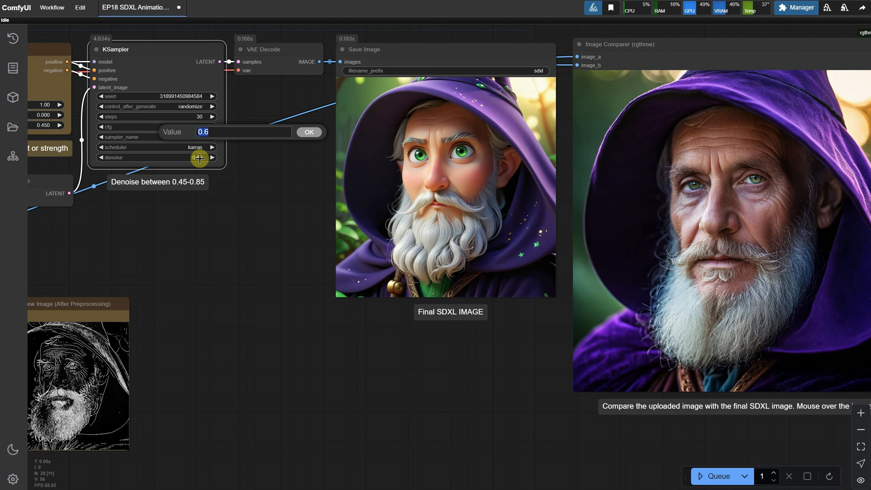
type("0")
key("Return")
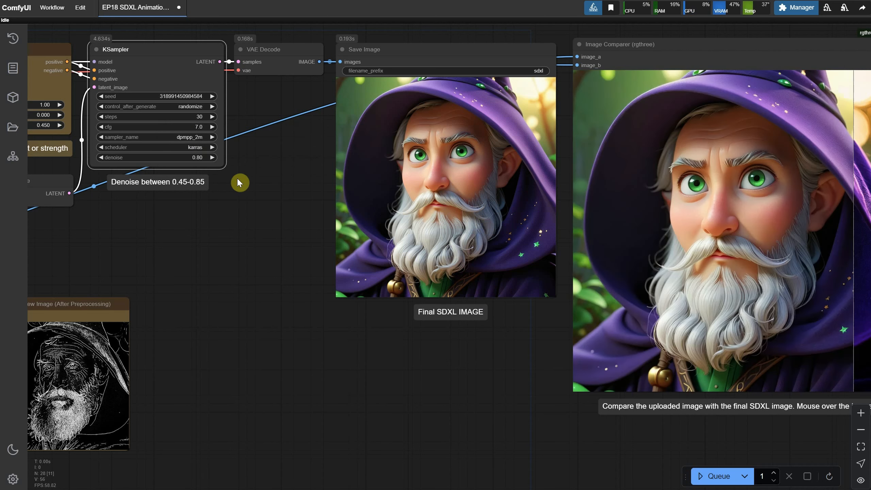
left_click(704, 476)
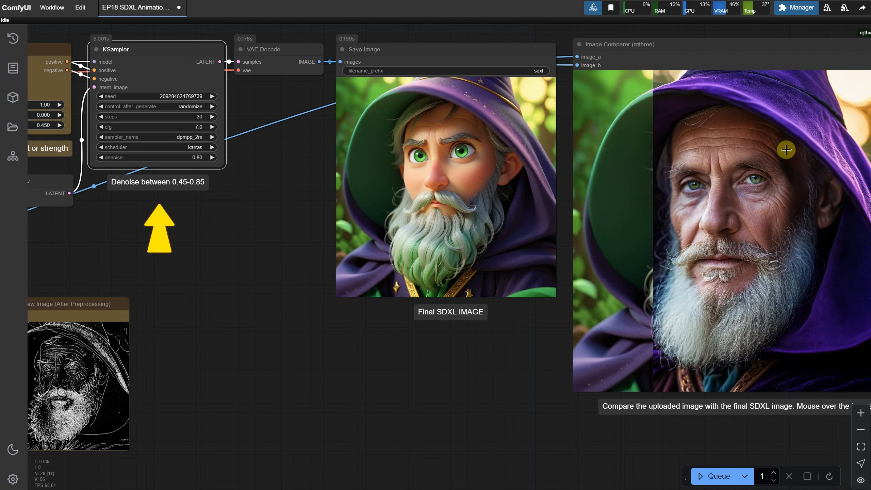
Step: Set the KSampler's denoise to 0.30 and run the workflow to generate a new wizard image
left_click(206, 157)
key("BackSpace")
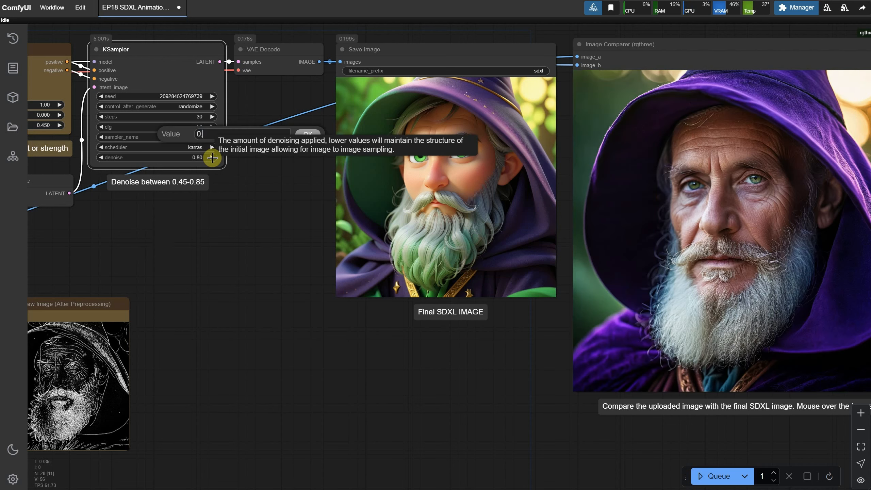
key("Escape")
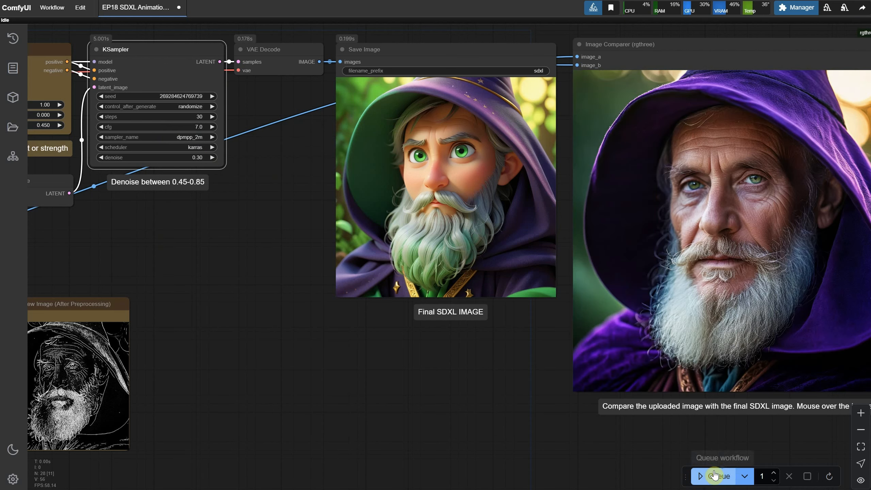
left_click(707, 476)
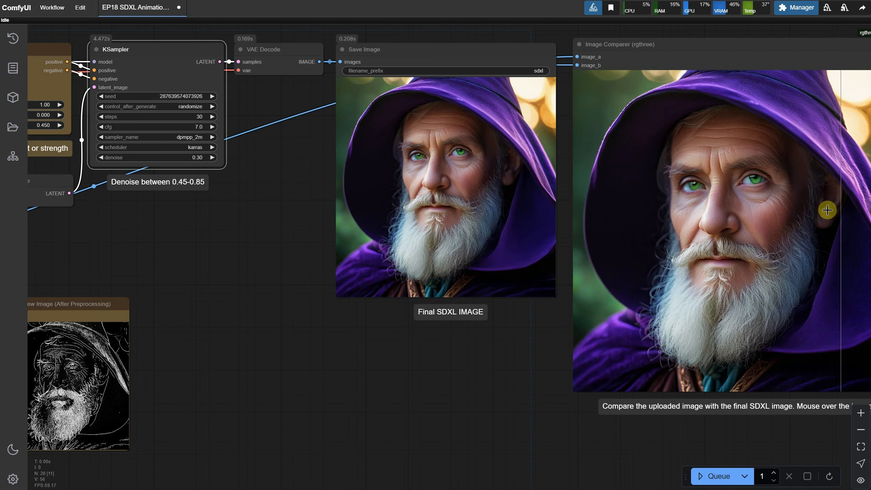
Step: Set the KSampler's denoise to 0.40 and generate another version of the wizard portrait
left_click(199, 158)
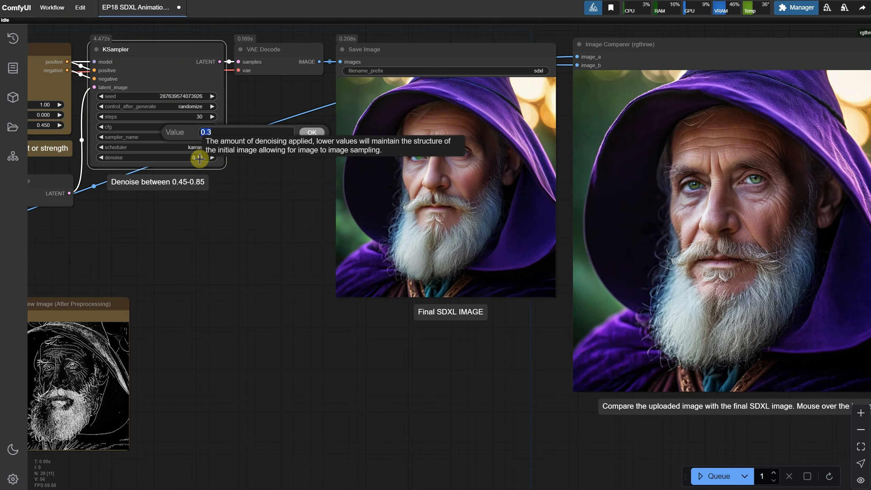
type("0.4")
key("Return")
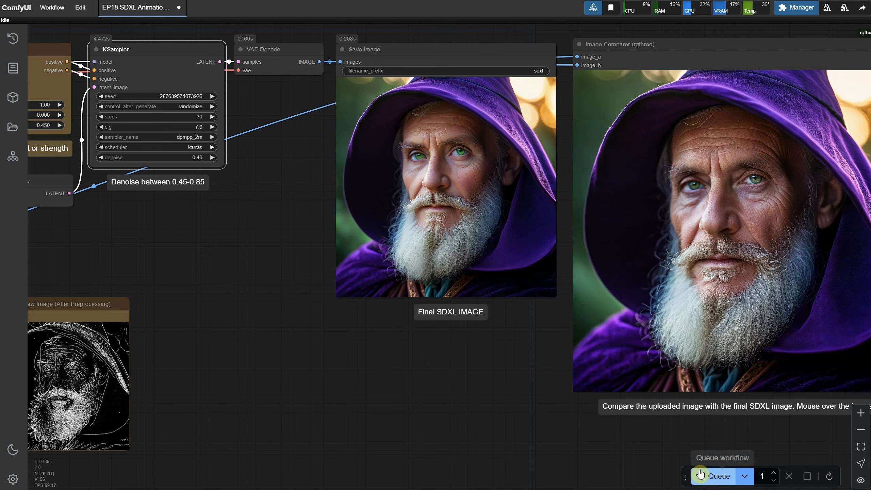
left_click(717, 476)
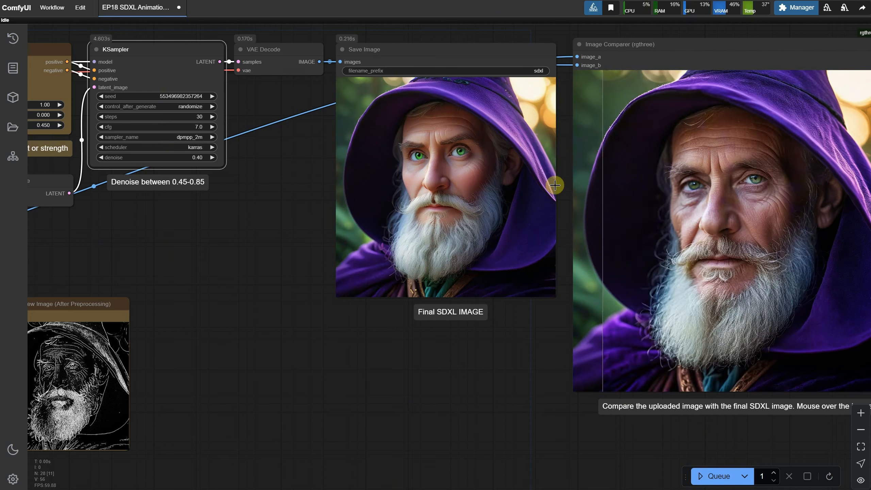
Step: Set the KSampler's denoise to 0.45 and run the workflow once more
left_click(199, 157)
type("0.45")
key("Return")
left_click(717, 477)
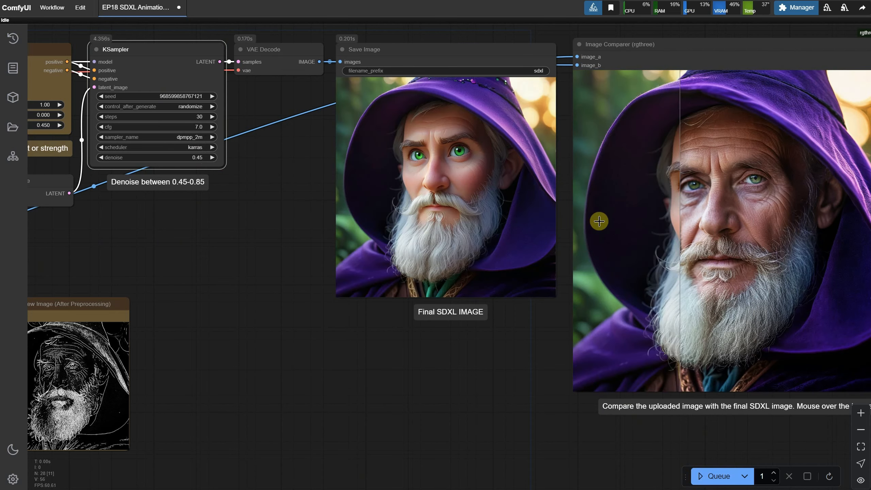
Step: Copy the civitai.com SDXL model link from the Pixaroma note beside the Load Checkpoint node
scroll(260, 276, "down", 3)
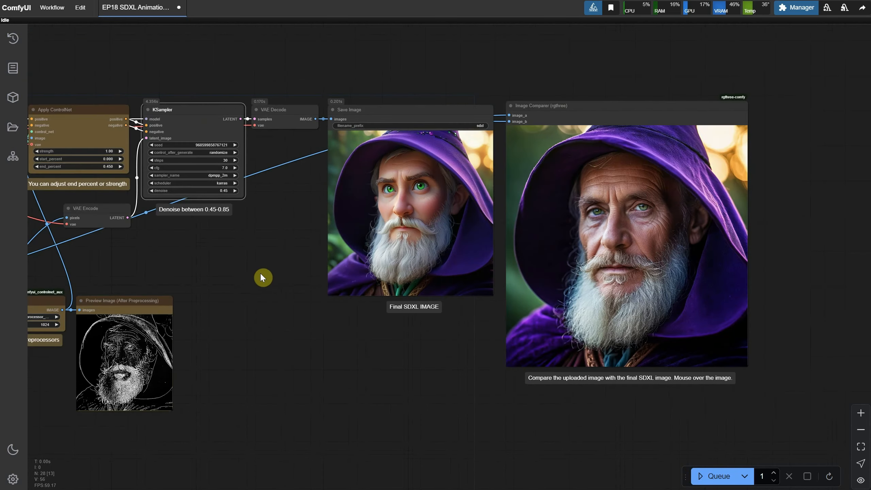
left_click_drag(261, 276, 582, 264)
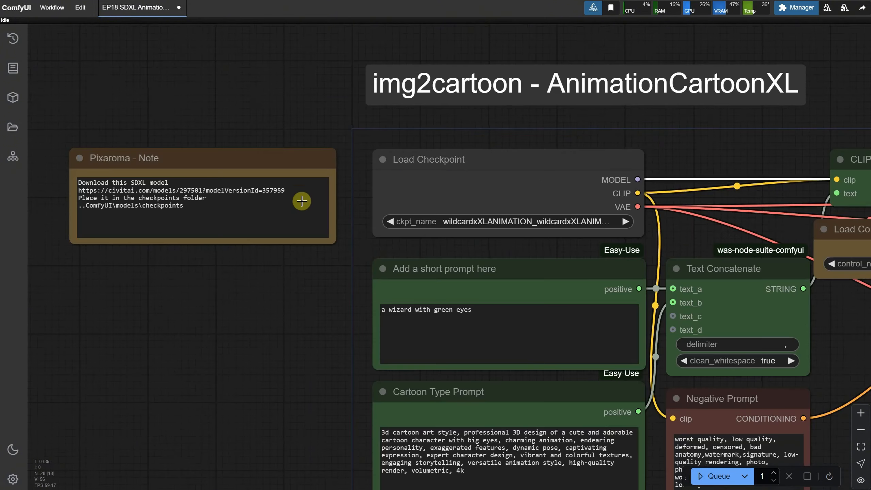
left_click_drag(302, 192, 58, 184)
right_click(141, 191)
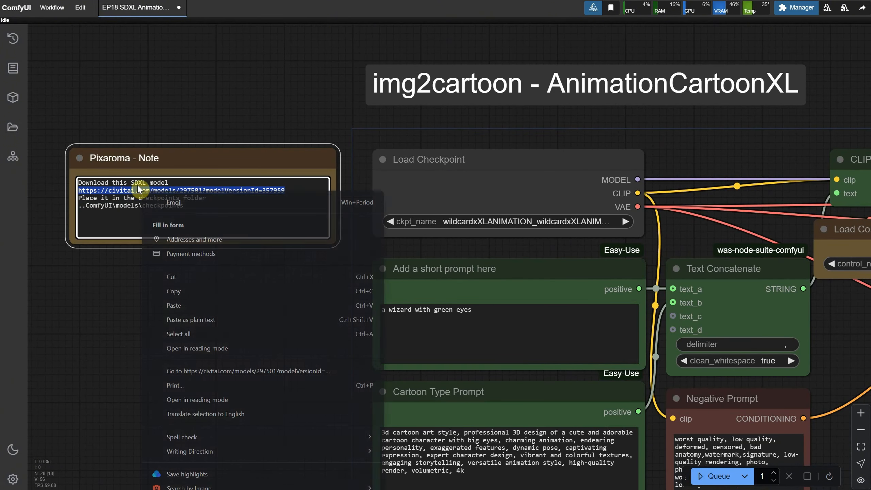
left_click(193, 291)
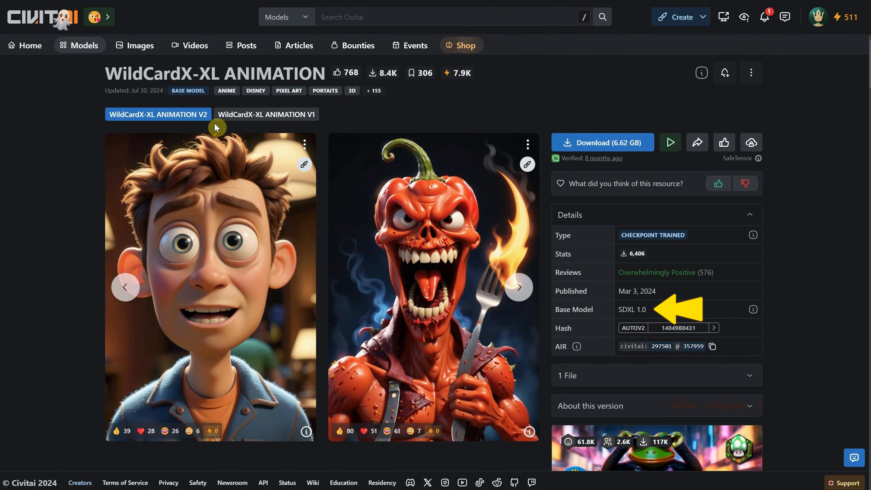
Step: Start downloading WildCardX-XL ANIMATION V2 from Civitai, browse to the ComfyUI\models\checkpoints folder, and cancel the save
left_click(605, 144)
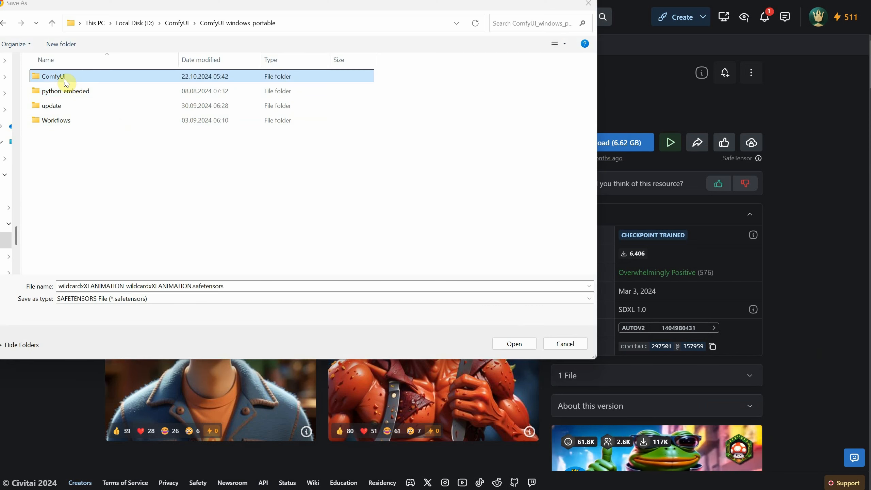
double_click(64, 77)
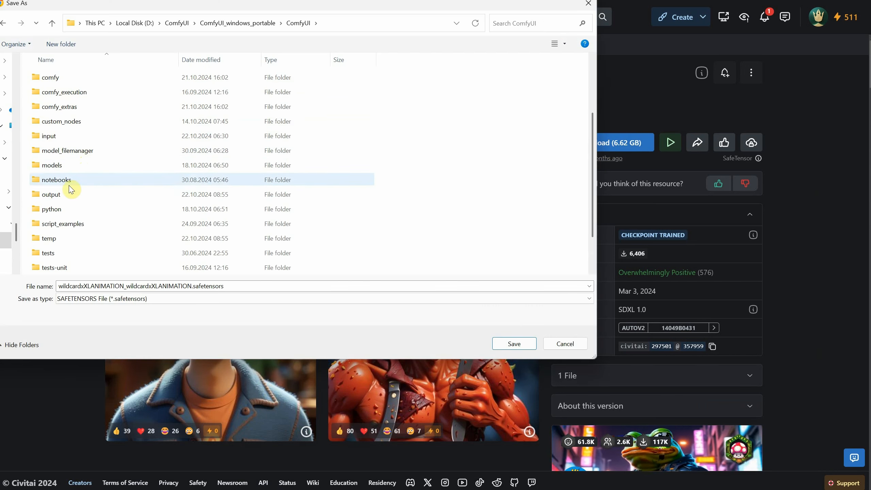
double_click(61, 168)
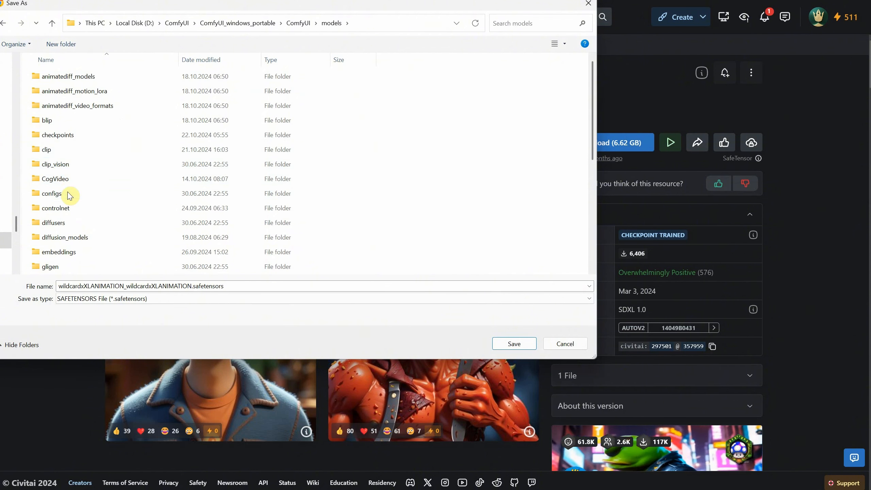
double_click(84, 135)
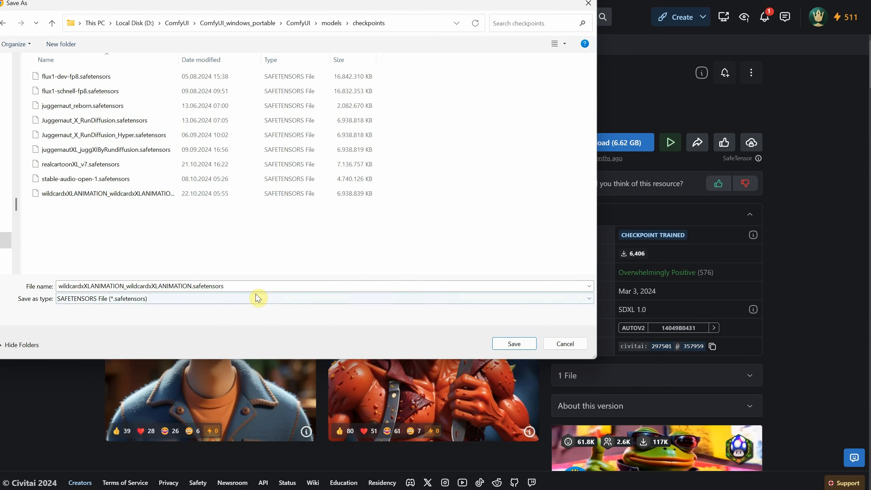
left_click(582, 350)
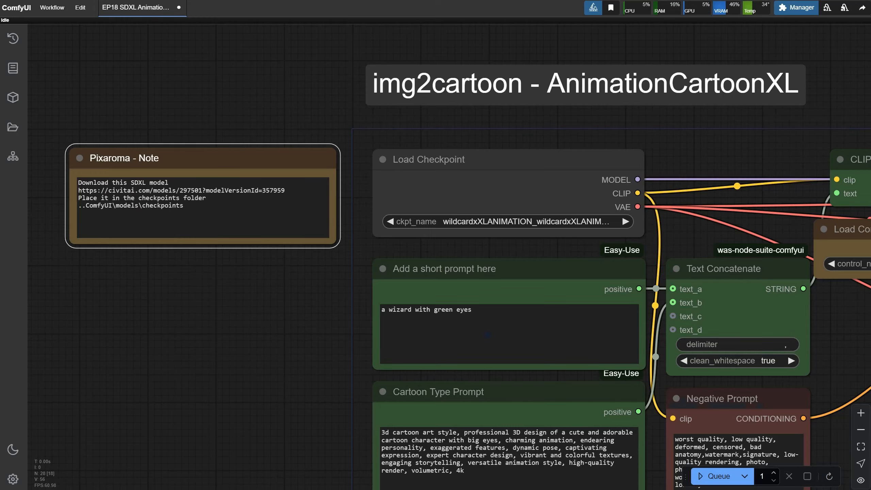
Step: Choose wildcardxXLANIMATION_wildcardxXLANIMATION.safetensors as the checkpoint in the Load Checkpoint node
left_click_drag(260, 282, 161, 252)
left_click(389, 205)
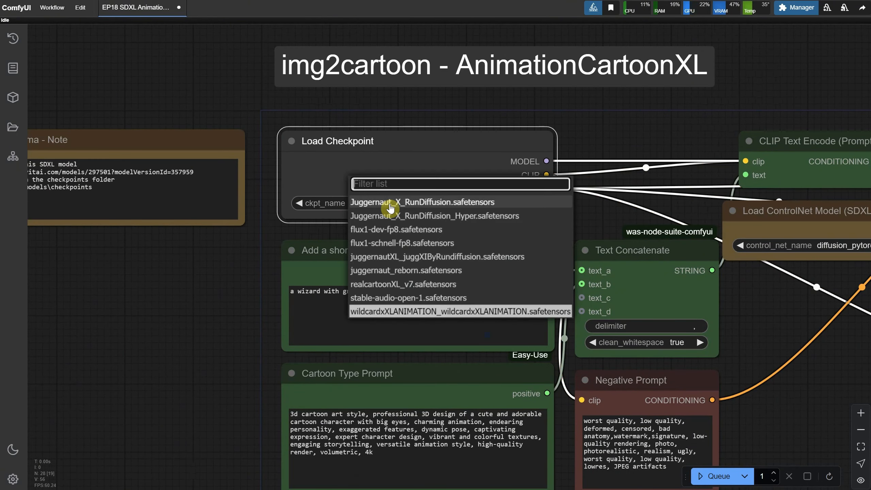
left_click(422, 316)
Step: Shift the short prompt, Cartoon Type Prompt and Text Concatenate nodes slightly left so their connections are easier to follow
scroll(388, 144, "down", 4)
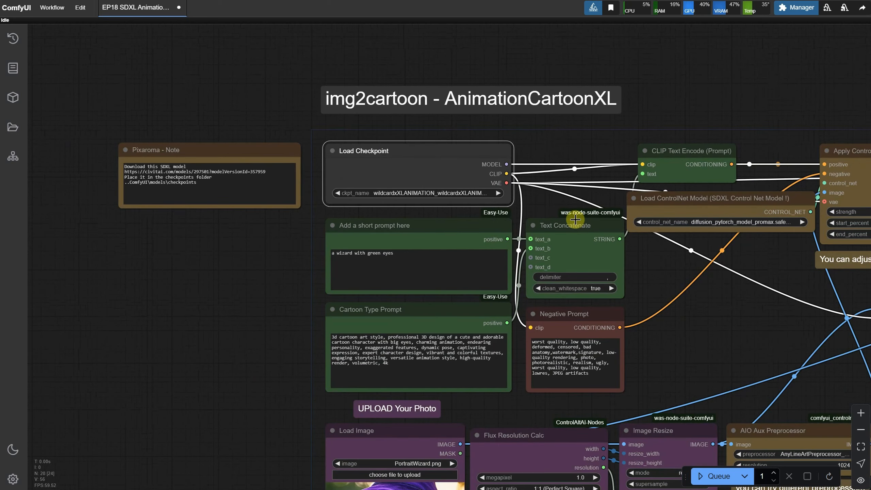
left_click_drag(535, 147, 362, 123)
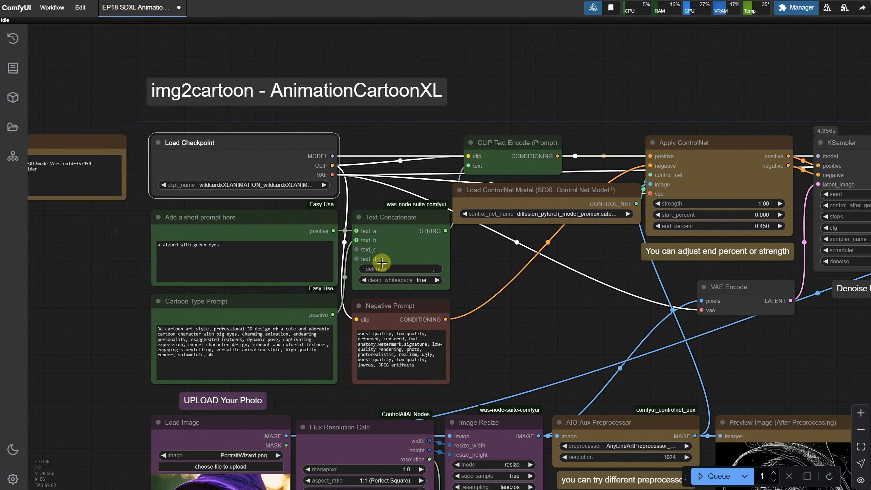
left_click_drag(255, 220, 222, 214)
left_click_drag(262, 296, 230, 299)
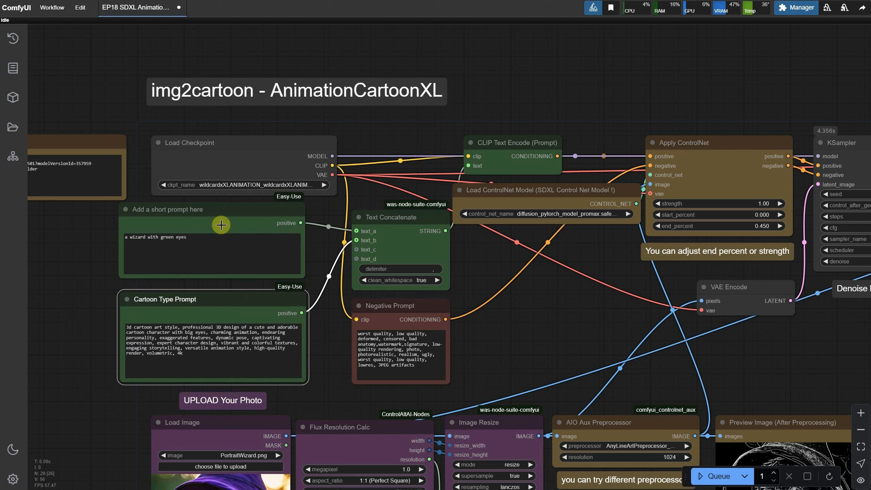
mouse_move(215, 212)
left_mouse_down()
mouse_move(232, 221)
mouse_move(214, 215)
left_mouse_up()
left_click_drag(196, 309, 201, 308)
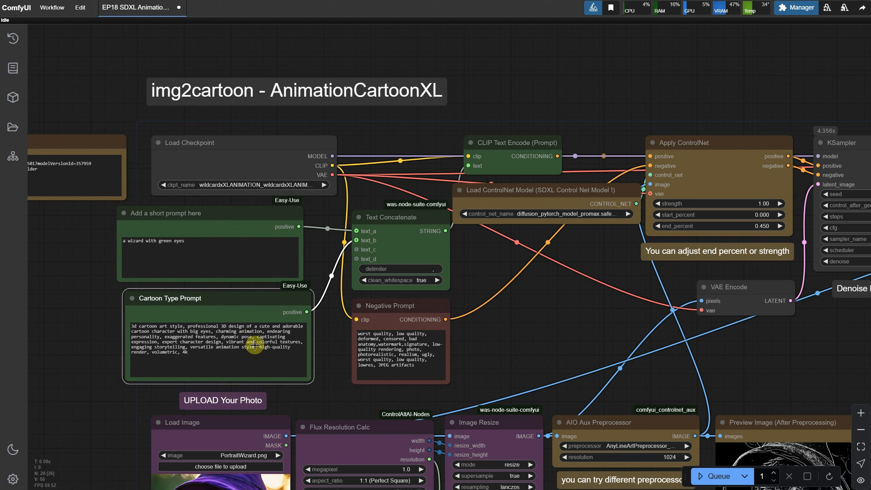
left_click_drag(391, 222, 372, 213)
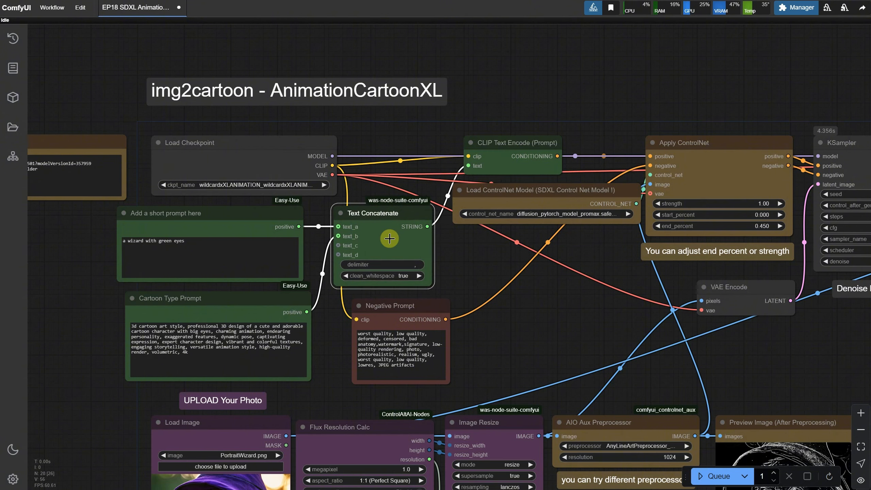
Step: Add a Show Any node connected to the STRING output of Text Concatenate
left_click_drag(429, 226, 495, 278)
type("show an")
key("Return")
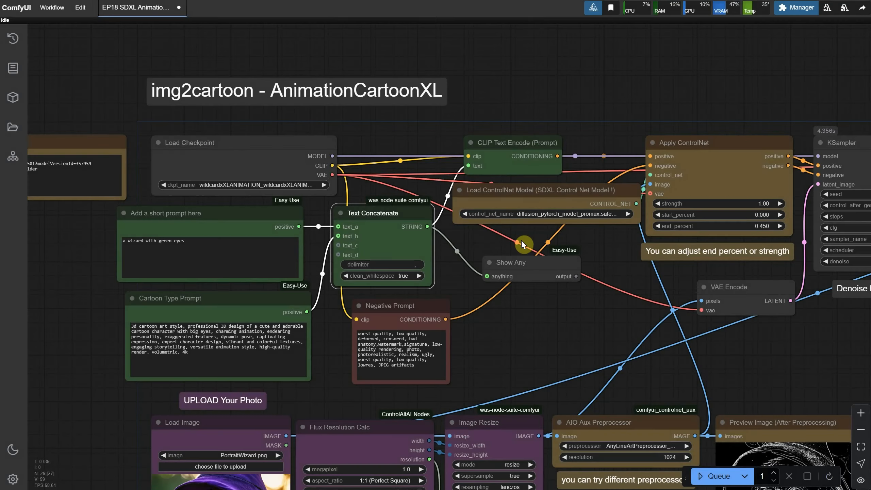
Step: Run the workflow just long enough to fill an enlarged Show Any node, and compare its combined text with the two source prompts
left_click(718, 476)
left_click_drag(580, 302, 638, 371)
left_click(788, 476)
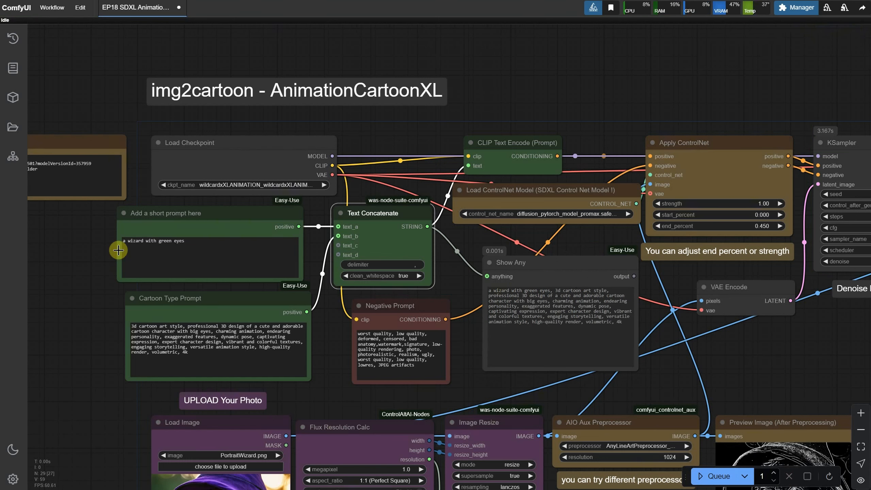
left_click(206, 245)
triple_click(248, 356)
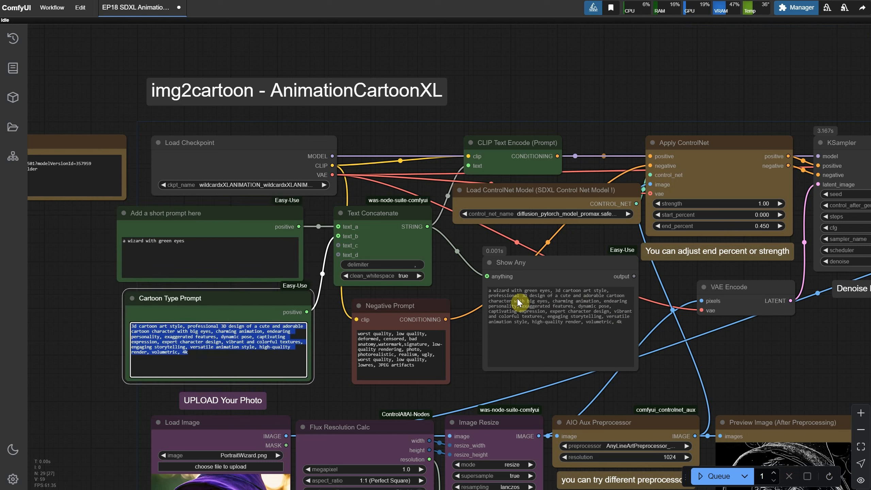
Step: Delete the Show Any node
left_click(552, 266)
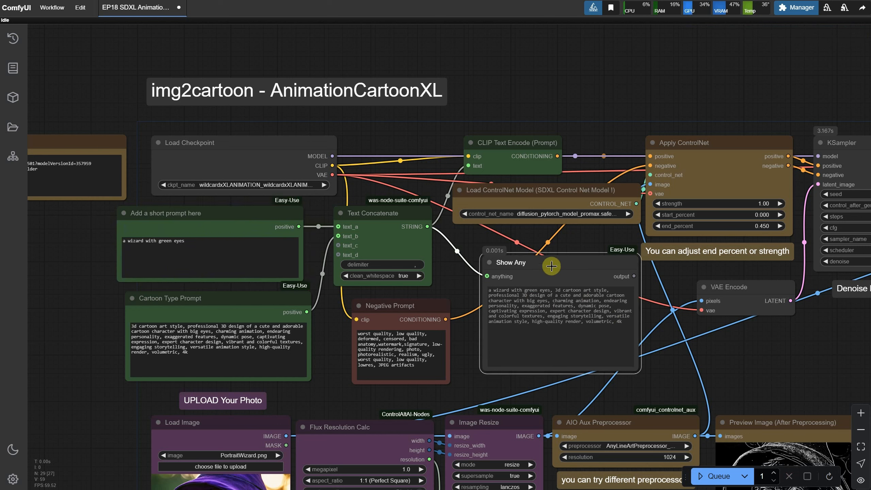
key("Delete")
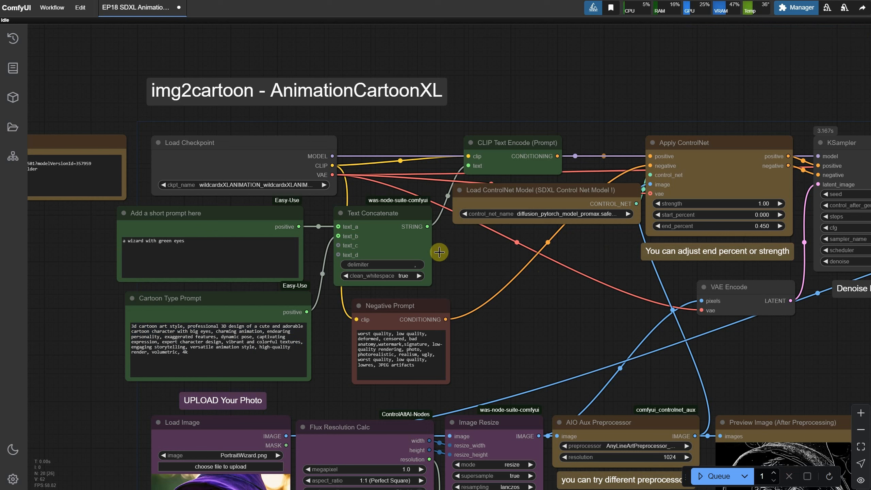
Step: Realign the two prompt nodes beside Text Concatenate, and collapse and re-expand the Text Concatenate node
left_click_drag(292, 230, 302, 231)
left_click(340, 213)
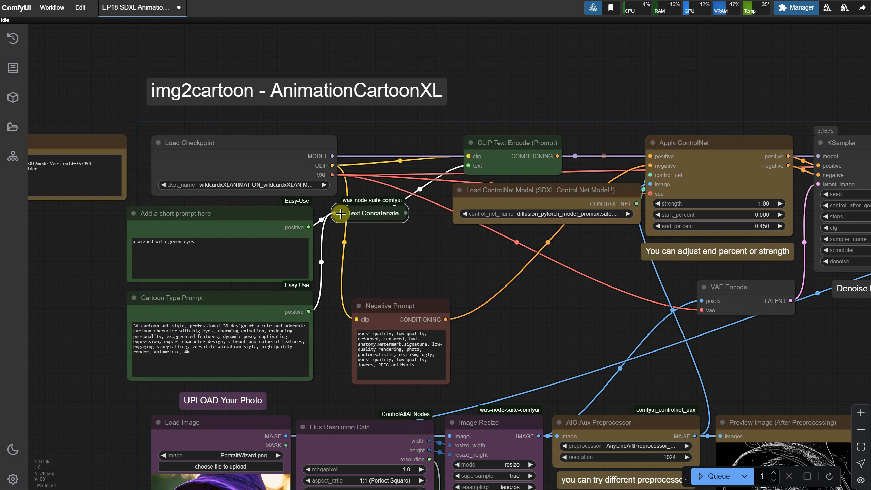
left_click(343, 215)
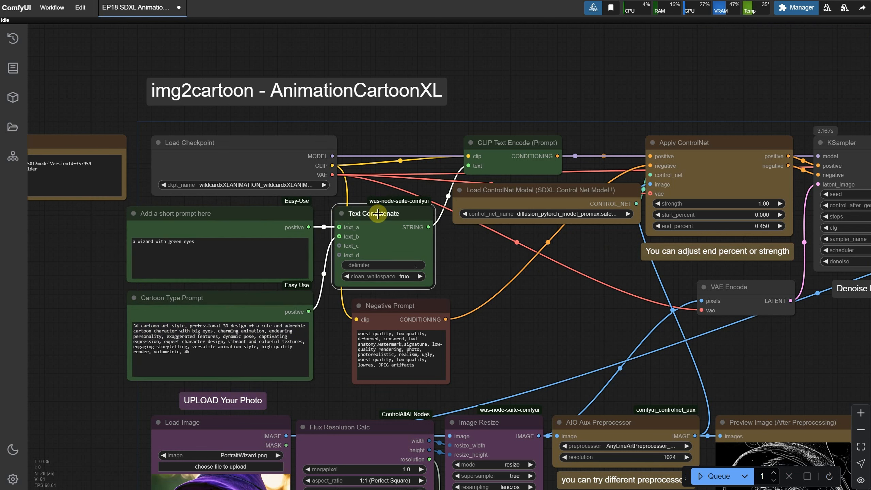
Step: Nudge the Load Checkpoint node and the short prompt node slightly to the left
left_click_drag(480, 255, 472, 244)
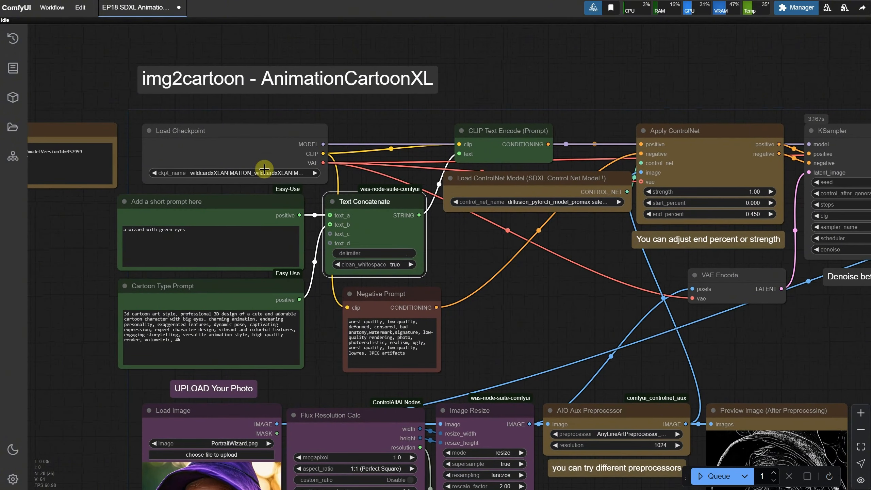
left_click_drag(250, 154, 242, 152)
left_click_drag(241, 209, 233, 215)
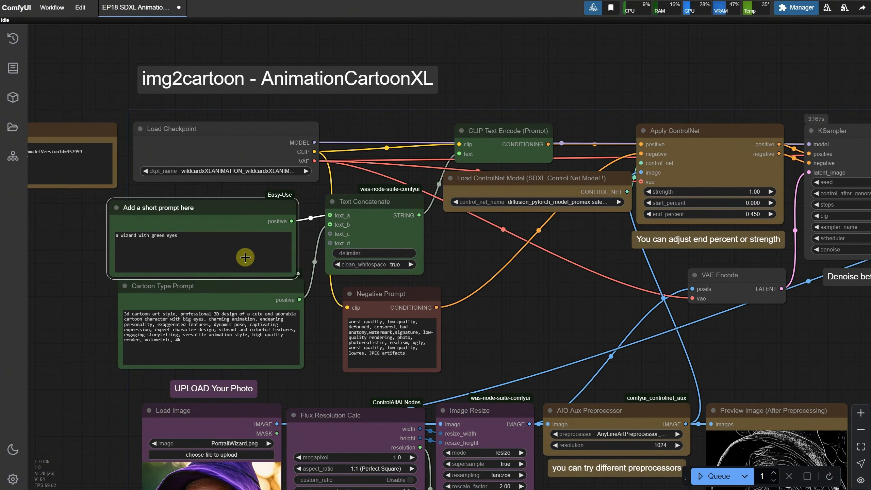
Step: Shift the Cartoon Type Prompt, Text Concatenate and CLIP Text Encode nodes slightly to the left so the prompt nodes line up
left_click_drag(260, 289, 252, 293)
left_click_drag(367, 201, 347, 207)
left_click_drag(496, 129, 490, 123)
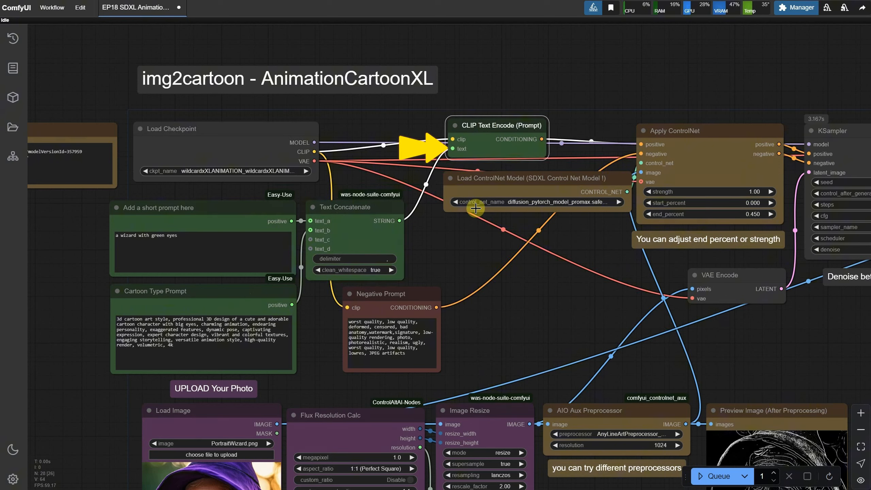
Step: Highlight the Negative Prompt node's text for review, and align the node directly below Text Concatenate
left_click_drag(389, 294, 450, 275)
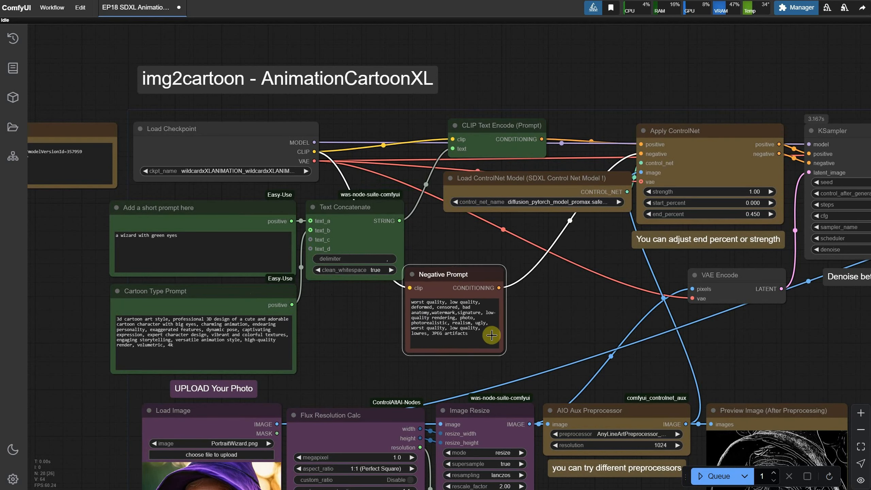
left_click_drag(490, 335, 409, 294)
left_click(523, 314)
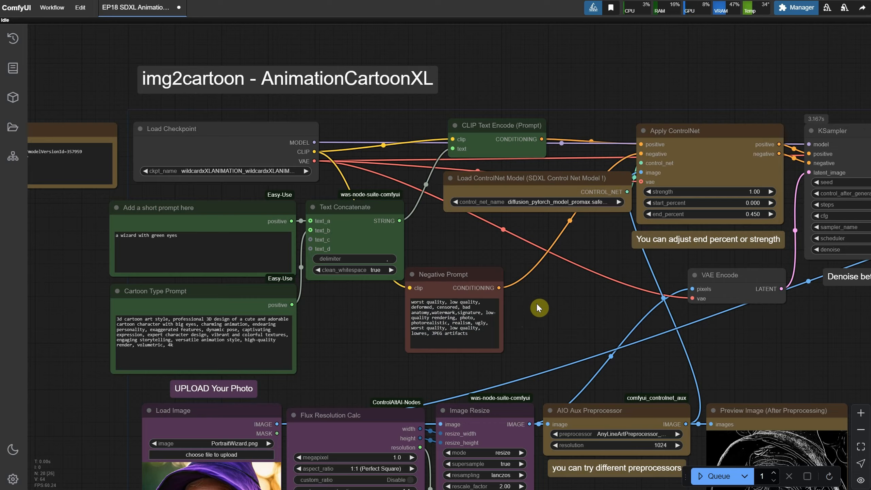
left_click_drag(536, 302, 482, 291)
Step: Nudge the Load Image, VAE Encode and KSampler nodes slightly to trace the image's path into the sampler
left_click_drag(194, 282, 170, 275)
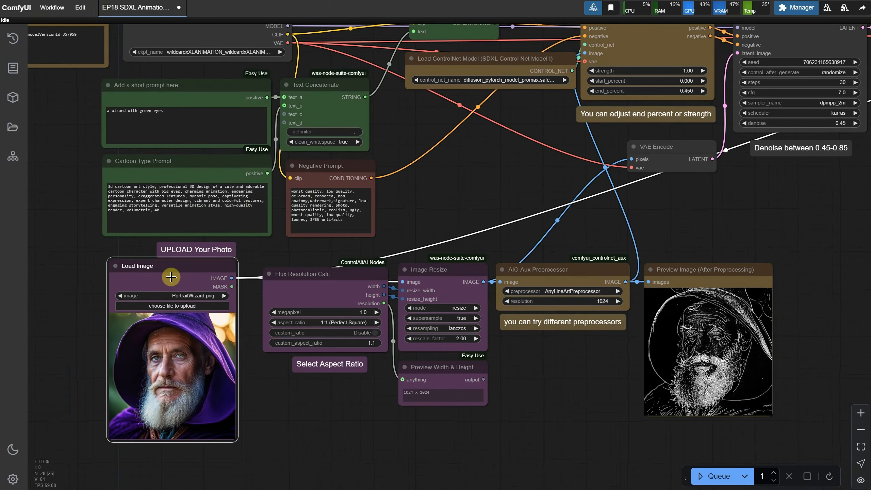
scroll(297, 263, "down", 5)
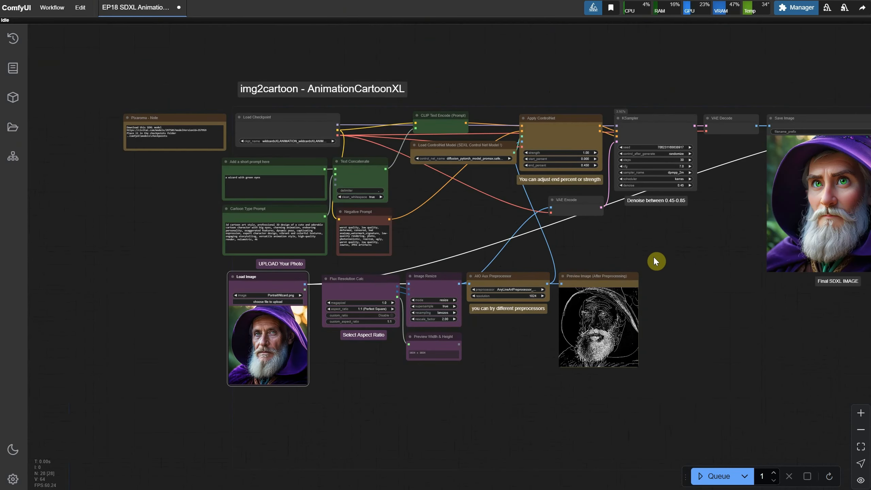
scroll(417, 254, "up", 3)
mouse_move(260, 315)
left_mouse_down()
mouse_move(262, 293)
mouse_move(262, 305)
left_mouse_up()
left_click_drag(573, 231, 568, 238)
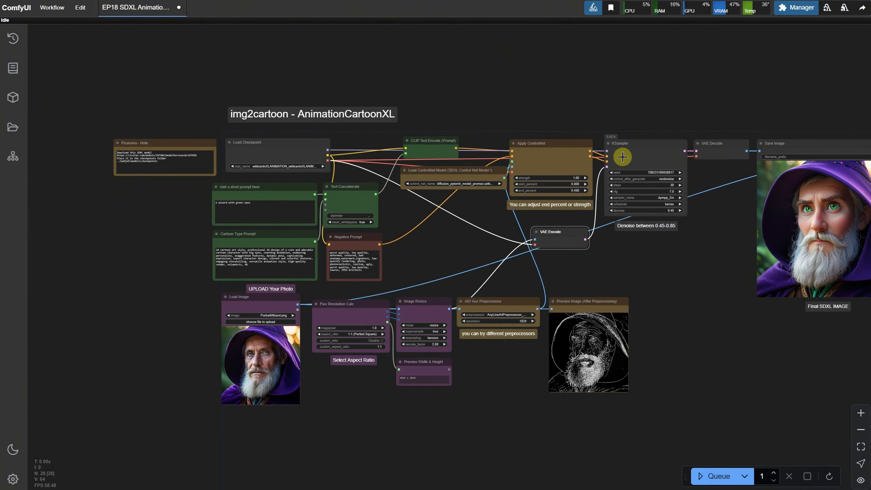
scroll(622, 157, "up", 2)
scroll(675, 275, "down", 3)
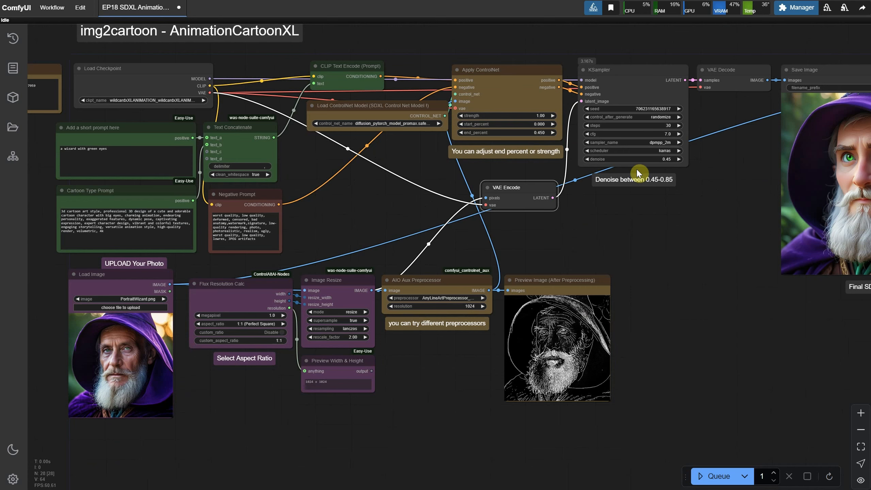
left_click_drag(613, 94, 615, 93)
Step: Move Flux Resolution Calc below the Select Aspect Ratio label and shift Image Resize left, leaving free space beside Load Image
left_click_drag(639, 267, 706, 261)
scroll(231, 337, "up", 3)
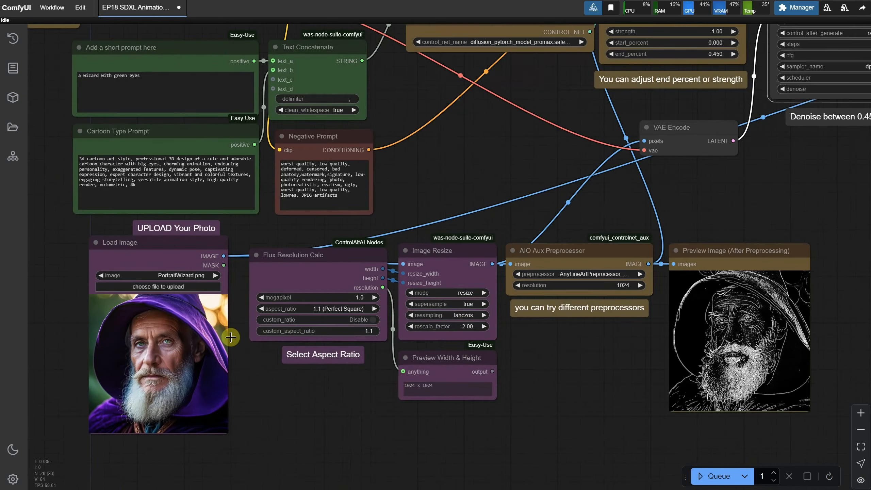
scroll(156, 309, "up", 2)
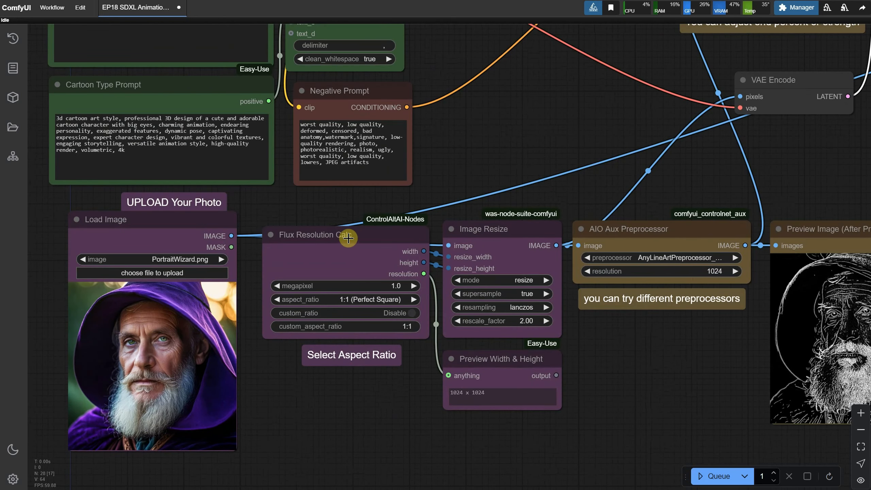
left_click_drag(491, 231, 481, 208)
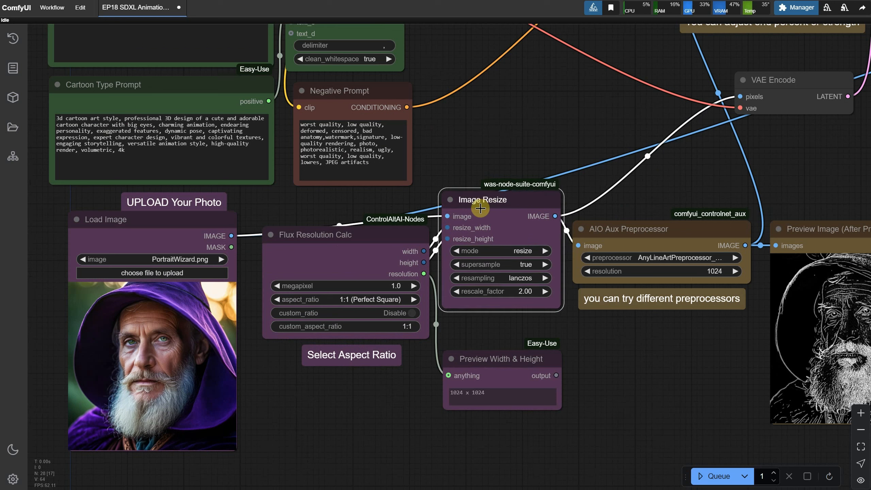
left_click_drag(353, 239, 318, 395)
left_click_drag(494, 202, 457, 219)
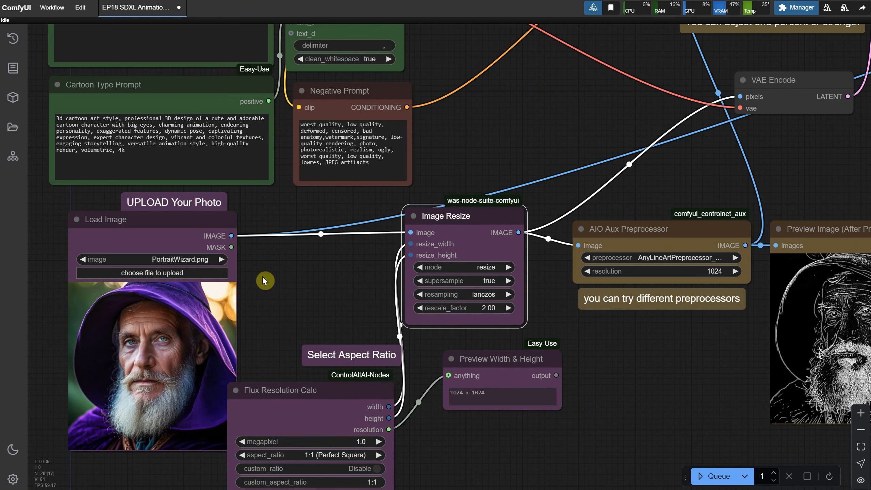
Step: Add a second Image Resize node beside the Load Image node and set its mode to resize
double_click(294, 268)
type("image resiz")
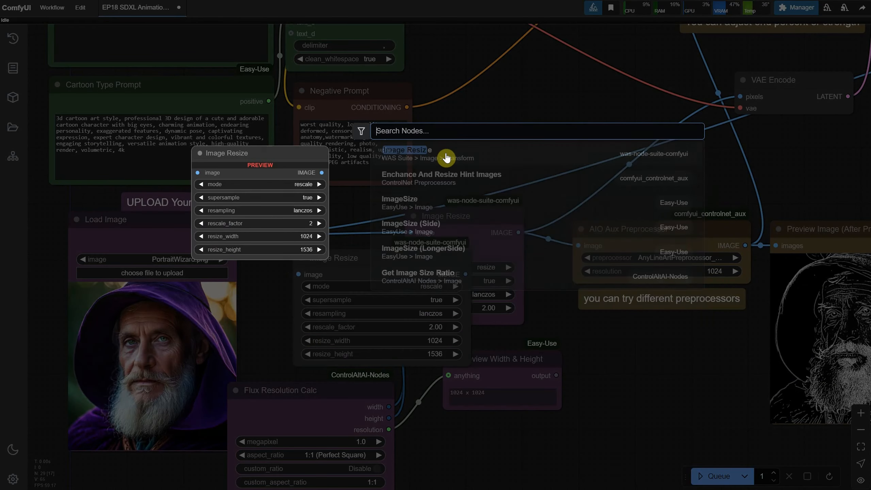
left_click(445, 154)
left_click_drag(391, 271, 317, 232)
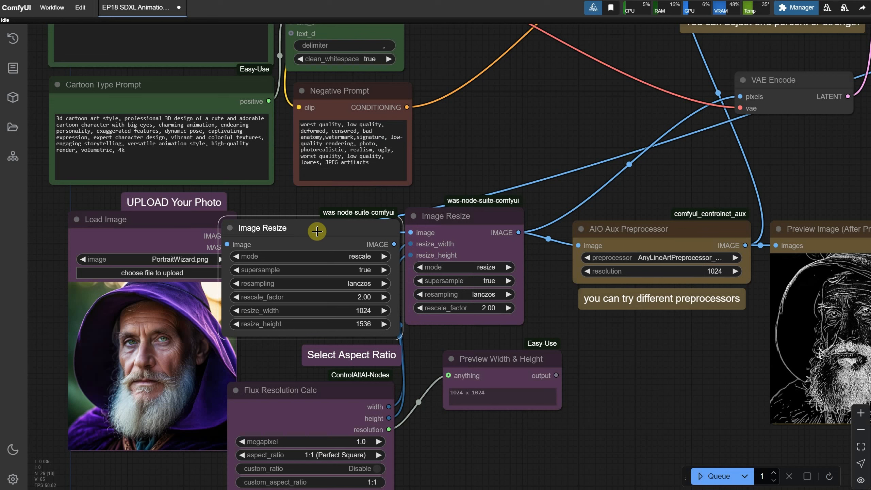
left_click(305, 309)
left_click(320, 256)
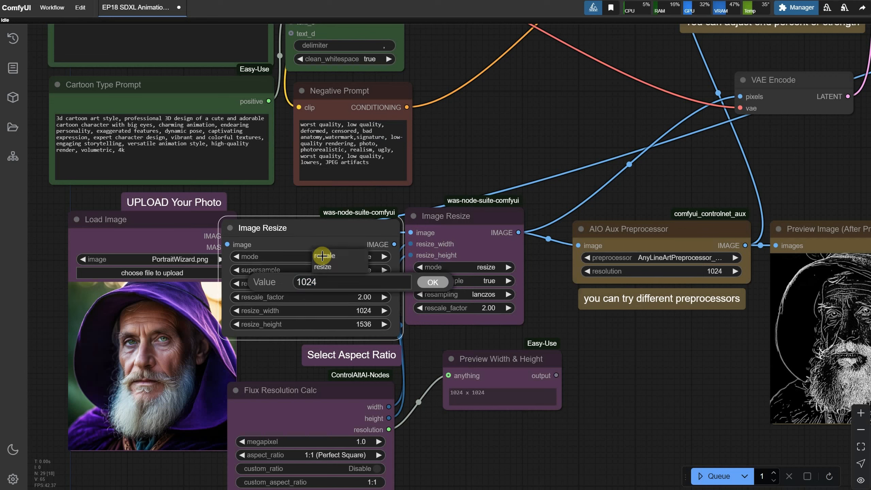
left_click(323, 267)
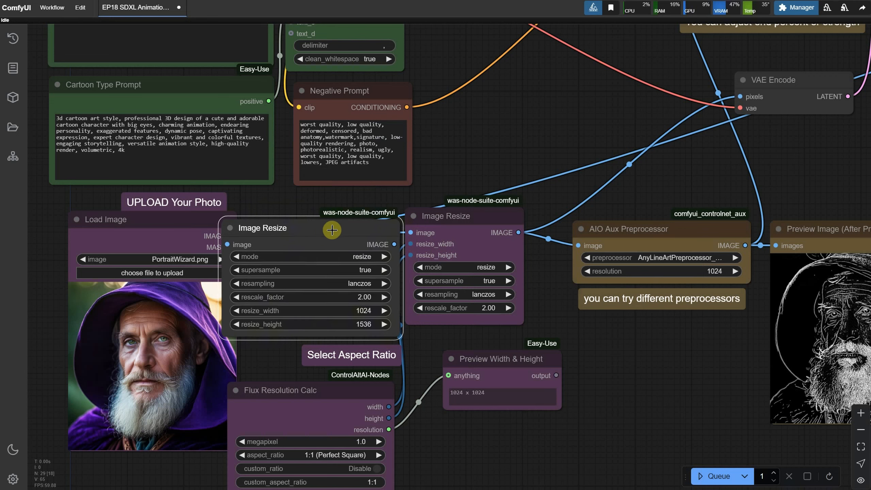
Step: Convert the new Image Resize node's resize_width and resize_height widgets to inputs
left_click(343, 310)
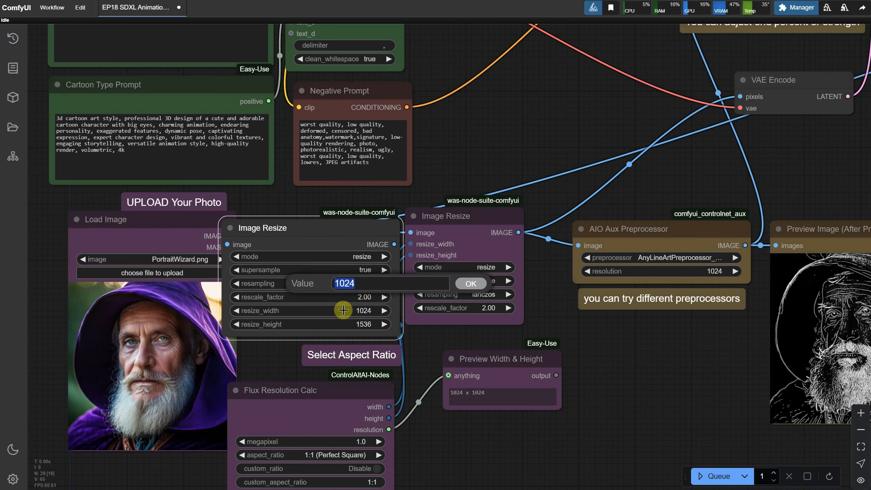
left_click(443, 284)
left_click_drag(348, 329, 352, 332)
right_click(326, 289)
left_click(394, 405)
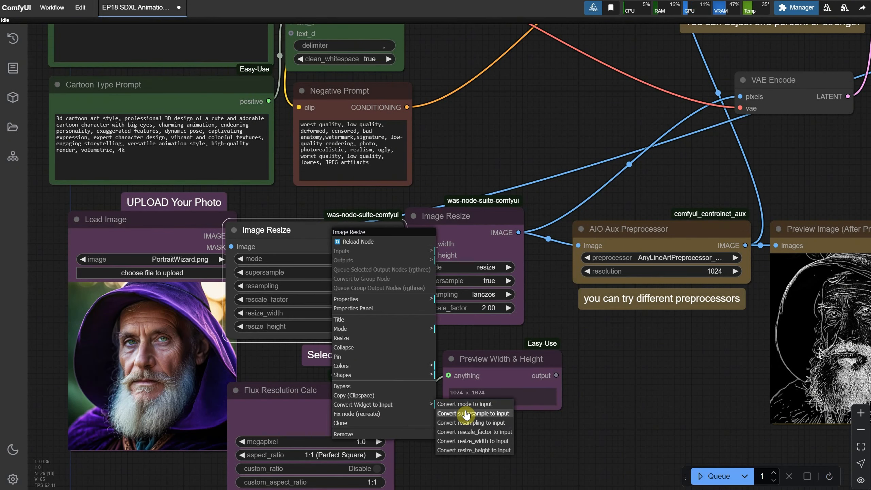
left_click(463, 446)
right_click(329, 304)
left_click(418, 419)
left_click(475, 455)
Step: Color the new Image Resize node purple to match the original, and delete this duplicate
left_click_drag(330, 241, 318, 226)
right_click(329, 233)
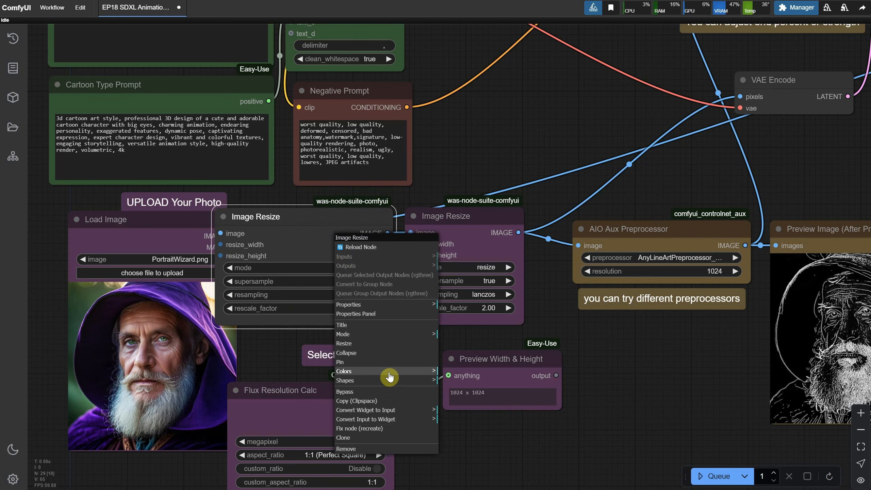
left_click(457, 448)
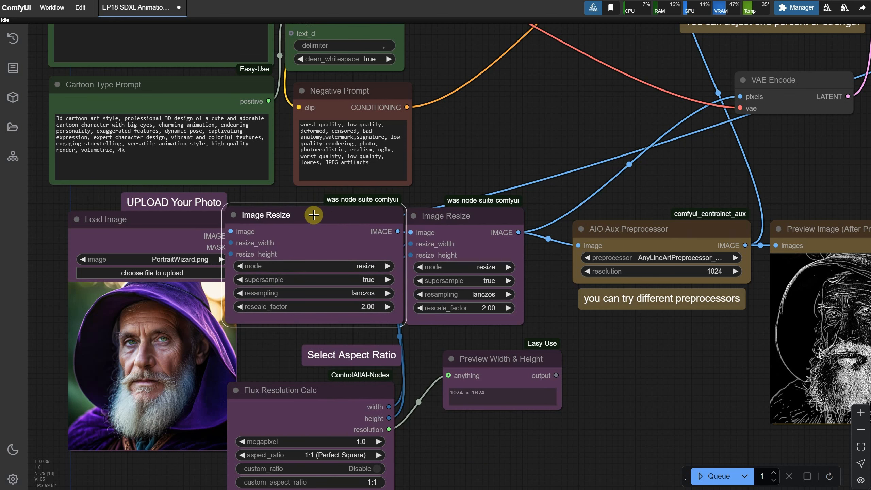
key("Delete")
Step: Move Flux Resolution Calc back between Load Image and Image Resize, and highlight the Preview Width & Height node's link
left_click_drag(324, 402, 297, 229)
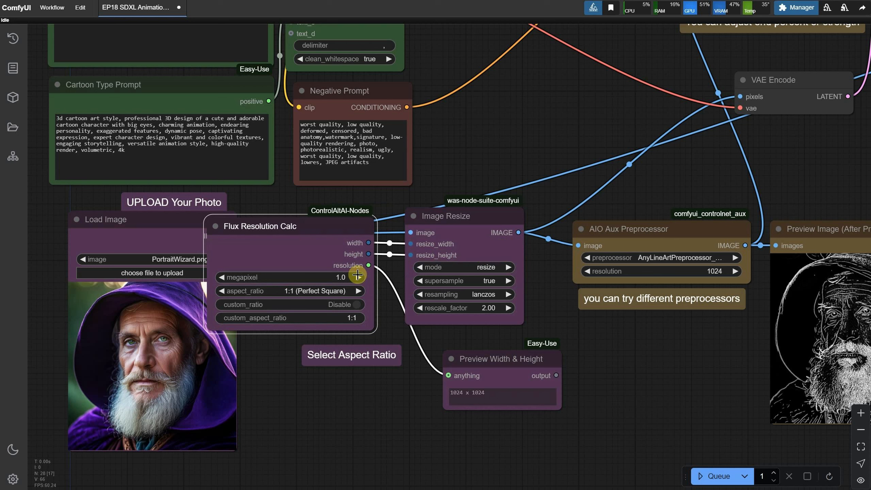
left_click(484, 360)
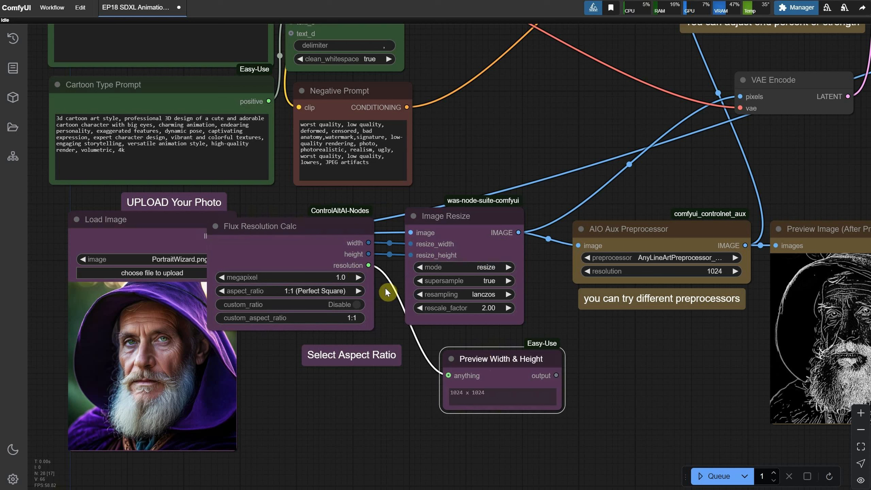
left_click_drag(282, 227, 298, 225)
Step: Test Flux Resolution Calc at 0.5 megapixel with a workflow run, and restore the megapixel value to 1.0
left_click(334, 290)
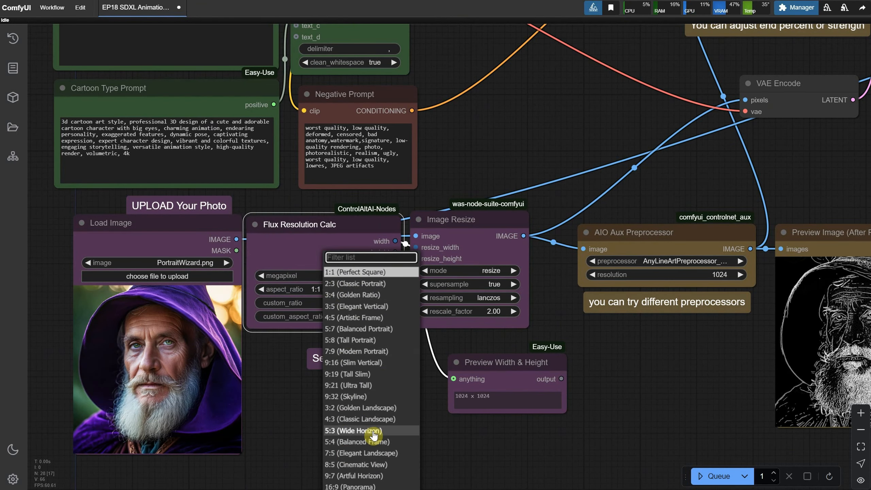
left_click(363, 275)
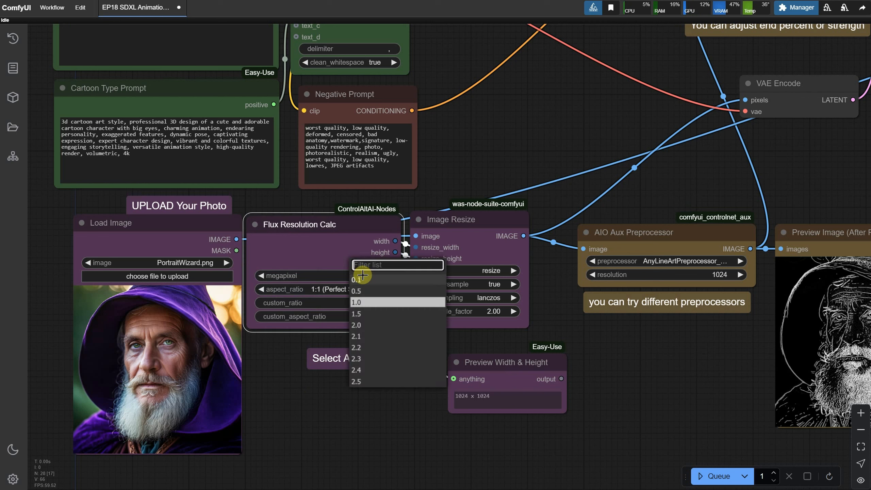
left_click(361, 292)
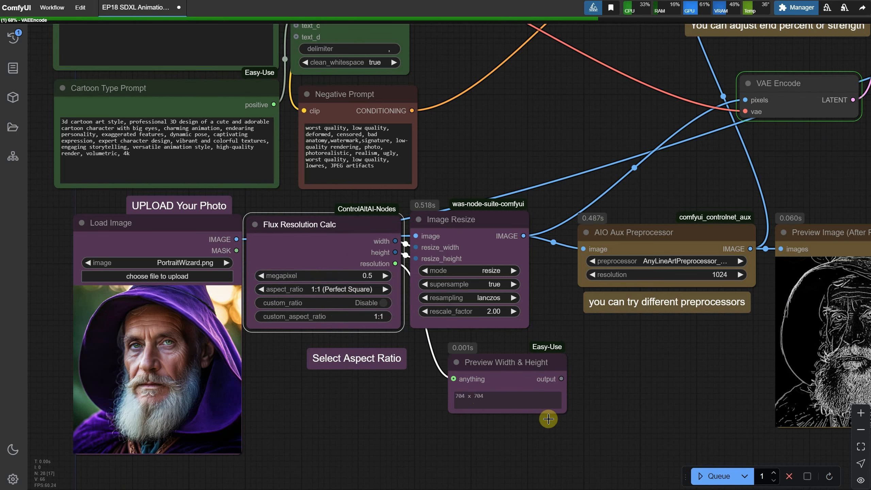
left_click(352, 275)
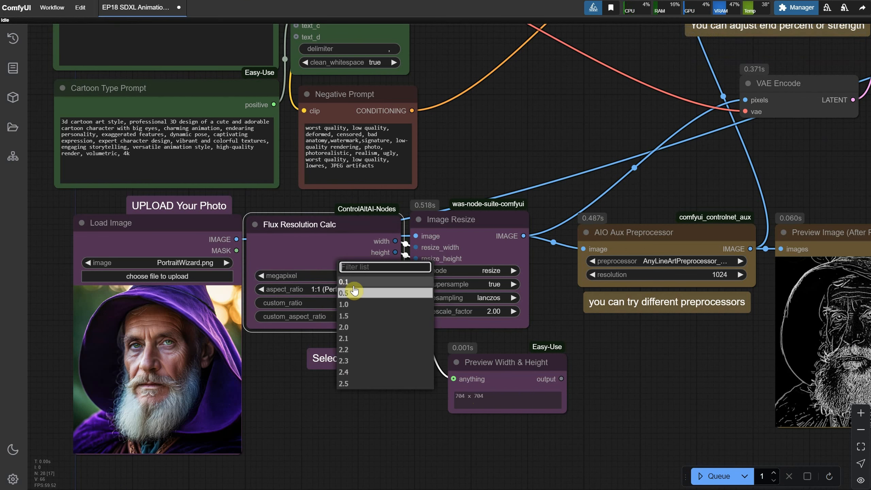
left_click(355, 304)
Step: Test the 16:9 (Panorama) aspect ratio in a run interrupted after preprocessing, and restore the ratio to 1:1 (Perfect Square)
left_click(327, 289)
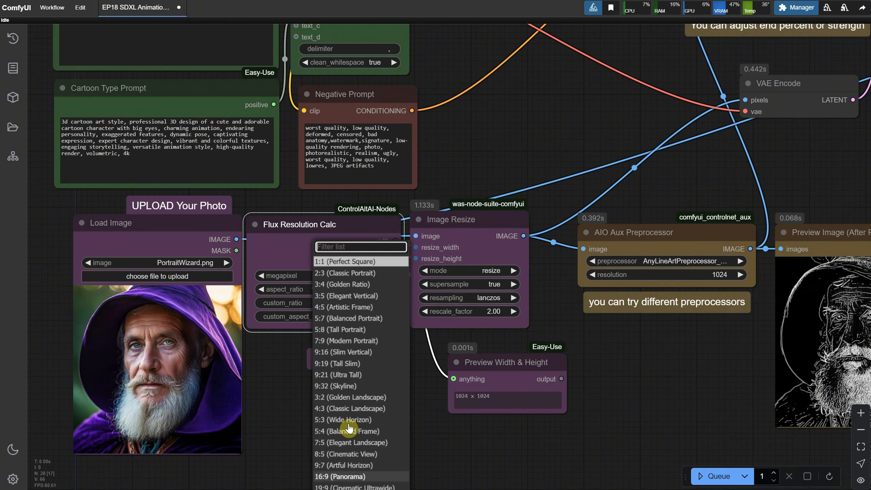
left_click(343, 476)
key("ctrl+Return")
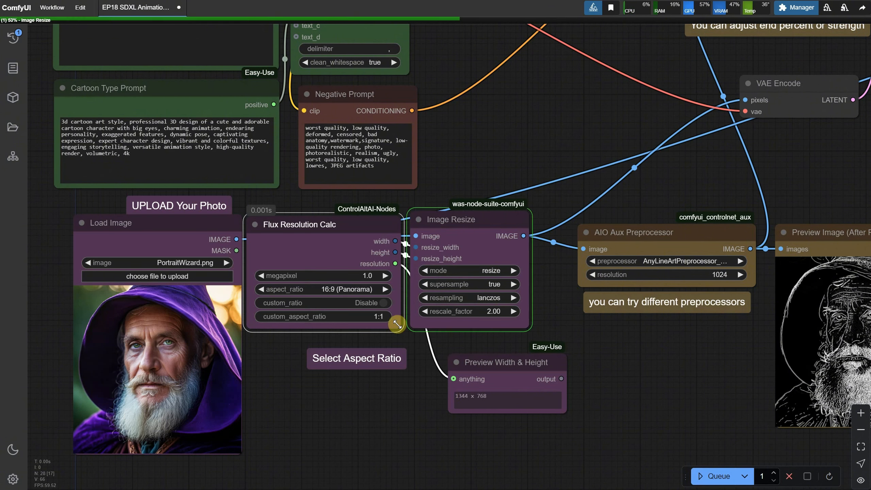
left_click(786, 484)
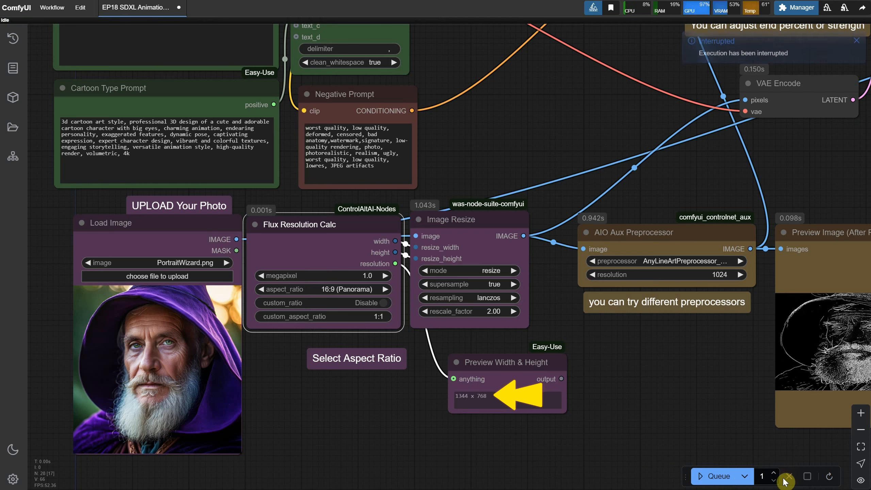
left_click_drag(662, 388, 578, 386)
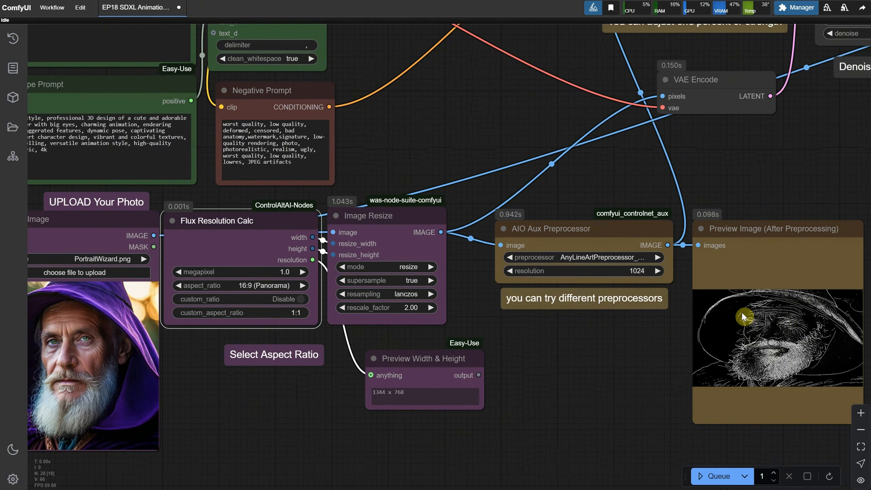
left_click(266, 285)
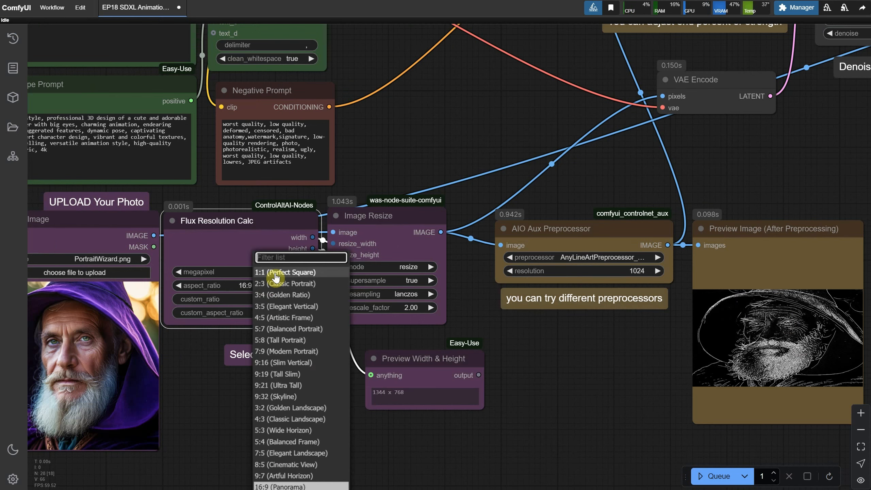
left_click(275, 276)
Step: Nudge the Load Image, Flux Resolution Calc and Image Resize nodes slightly along the image input row
left_click_drag(204, 389, 322, 393)
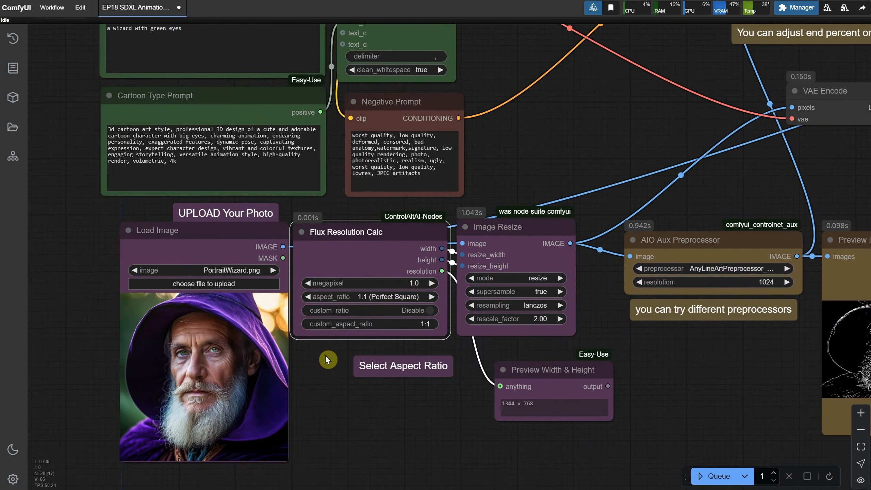
scroll(326, 359, "down", 2)
left_click_drag(219, 242, 210, 241)
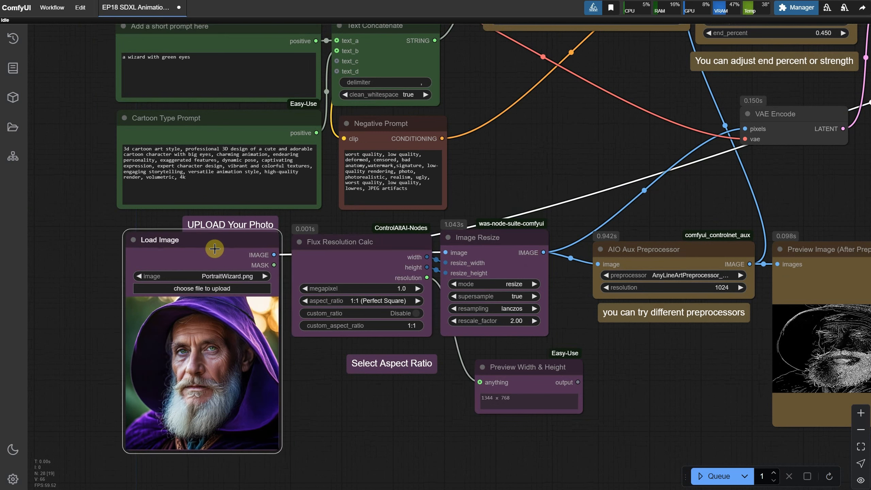
left_click_drag(396, 251, 388, 254)
left_click_drag(491, 248, 485, 253)
Step: Move the VAE Encode node to just above the AIO Aux Preprocessor node
left_click_drag(698, 192, 462, 239)
left_click_drag(586, 162, 473, 205)
mouse_move(643, 197)
left_mouse_down()
mouse_move(576, 284)
mouse_move(635, 211)
left_mouse_up()
mouse_move(463, 203)
left_mouse_down()
mouse_move(454, 219)
mouse_move(463, 215)
left_mouse_up()
Step: Run the workflow with the 1:1 ratio to refresh the preview image after preprocessing
scroll(692, 241, "down", 2)
scroll(690, 240, "down", 2)
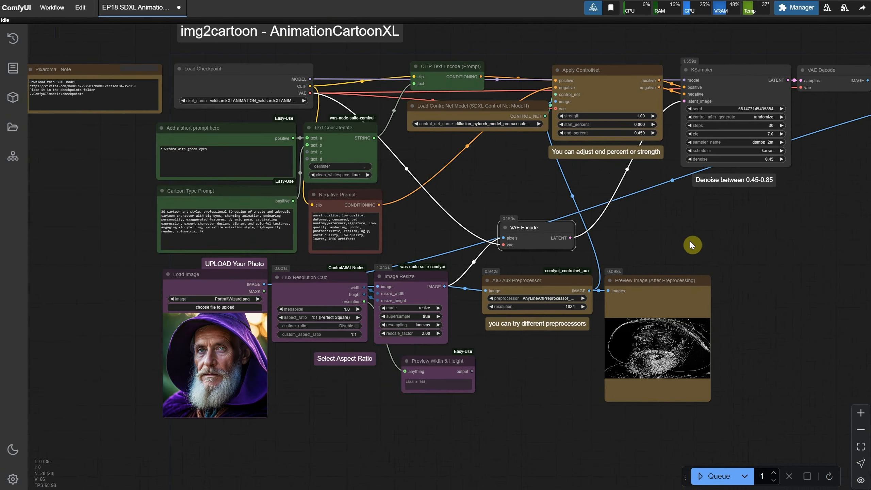
scroll(690, 239, "up", 2)
left_click_drag(674, 217, 658, 224)
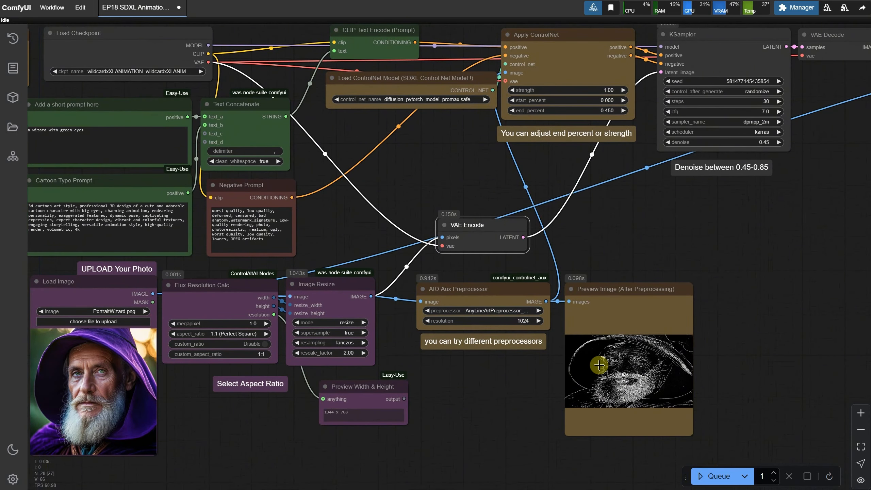
left_click(706, 476)
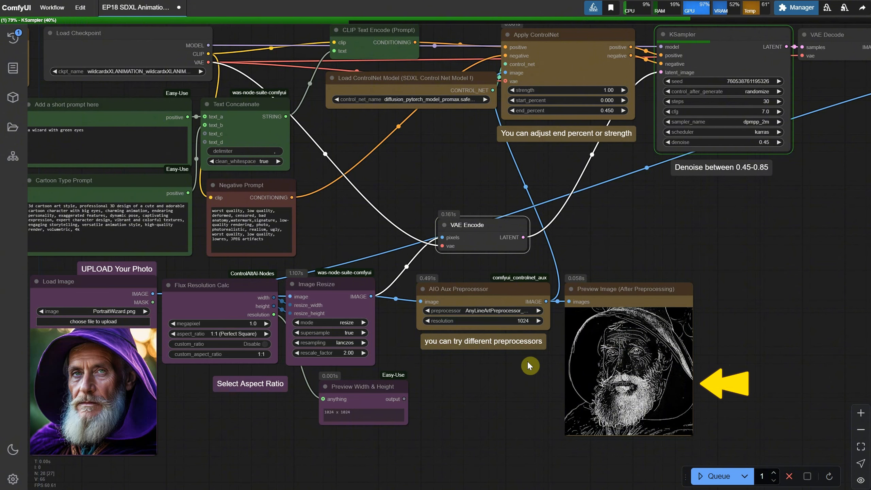
Step: Try CannyEdgePreprocessor in the AIO Aux Preprocessor node with a workflow run cancelled after the preprocessing preview
scroll(476, 387, "up", 2)
left_click_drag(476, 385, 506, 379)
left_click(535, 280)
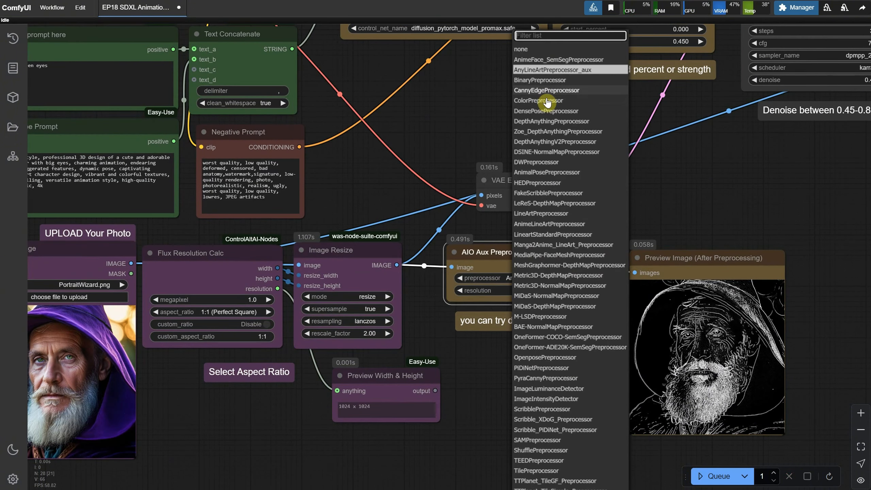
left_click(551, 94)
left_click(531, 279)
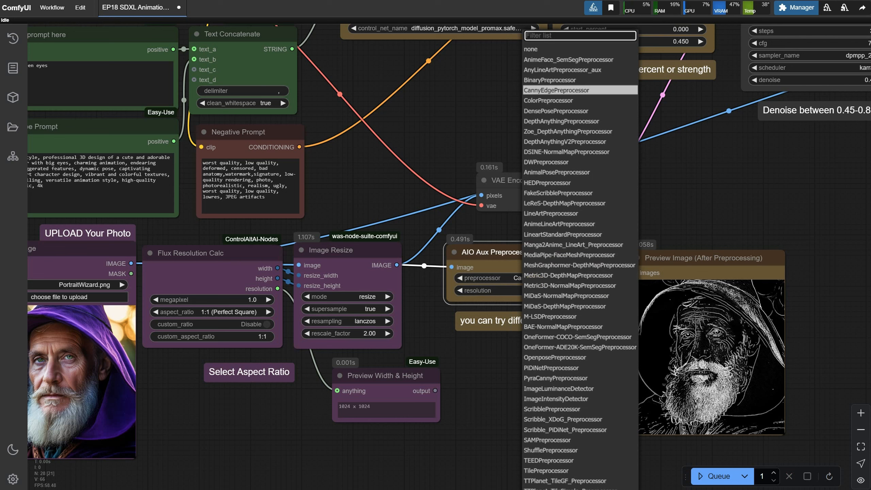
left_click(715, 478)
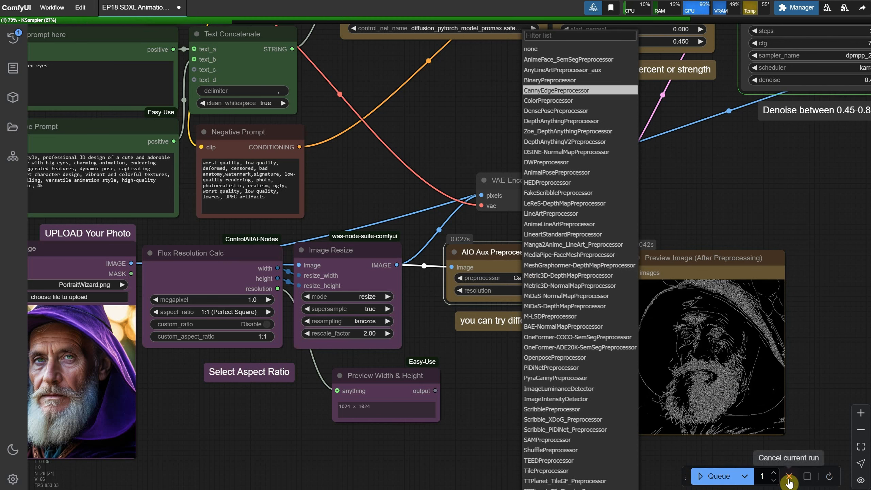
left_click(790, 476)
Step: Try DepthAnythingPreprocessor in the AIO Aux Preprocessor node with a run cancelled after the preprocessing preview
left_click(502, 274)
type("depth")
left_click(558, 286)
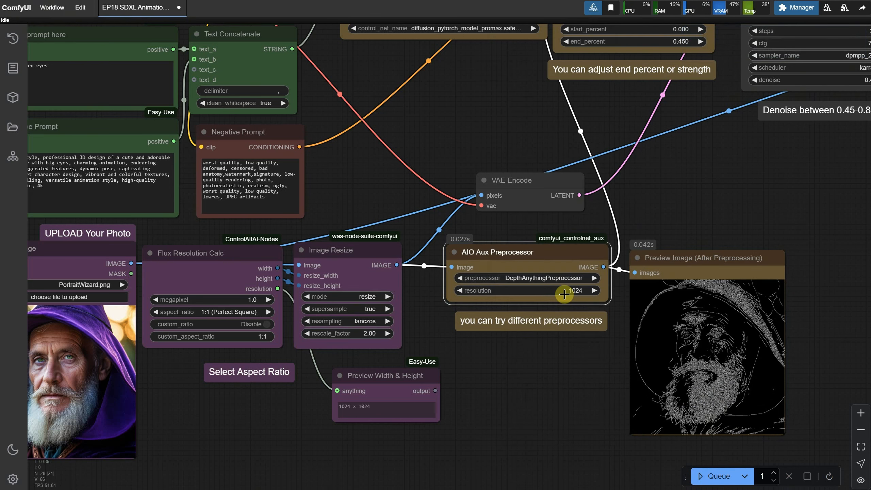
left_click(718, 479)
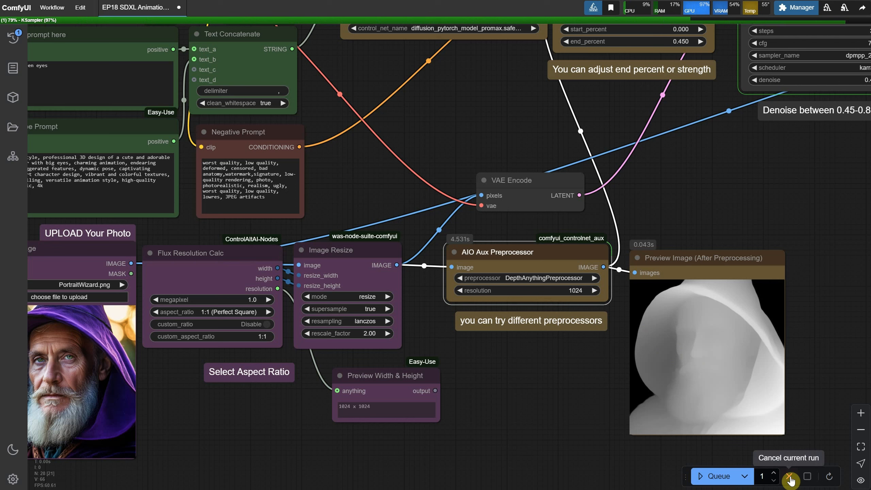
left_click(791, 477)
Step: Set the AIO Aux Preprocessor back to AnyLineArtPreprocessor_aux and run the workflow
left_click(550, 278)
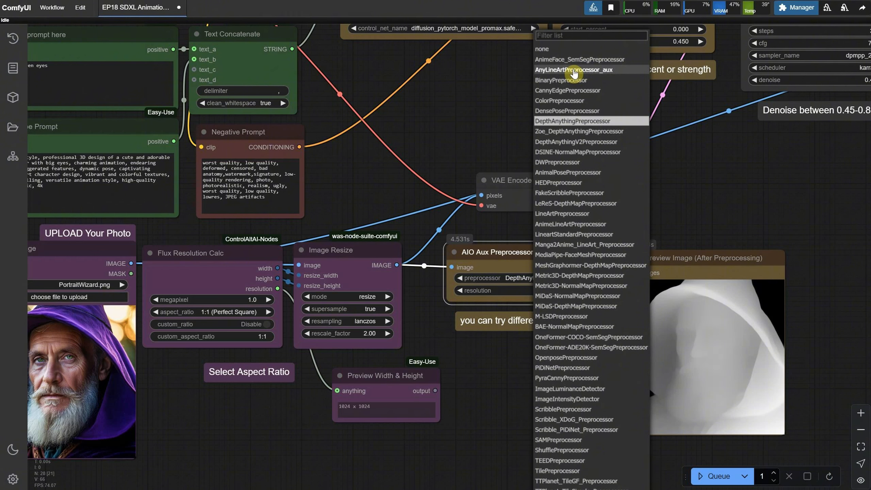
left_click(574, 70)
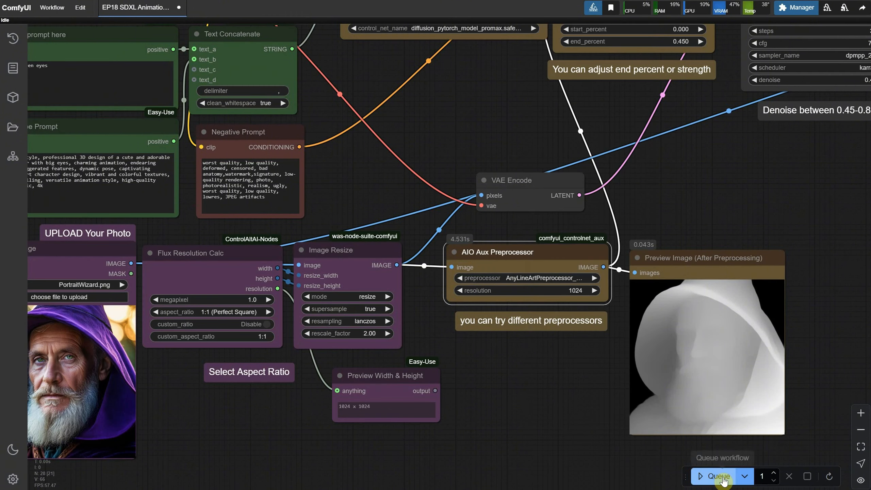
left_click(718, 476)
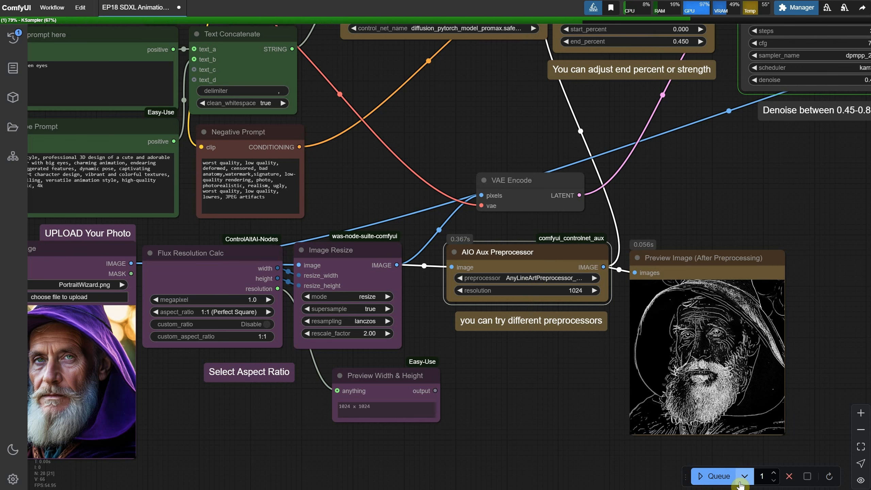
Step: Move the Load ControlNet Model node slightly away from the Apply ControlNet node
scroll(560, 393, "down", 3)
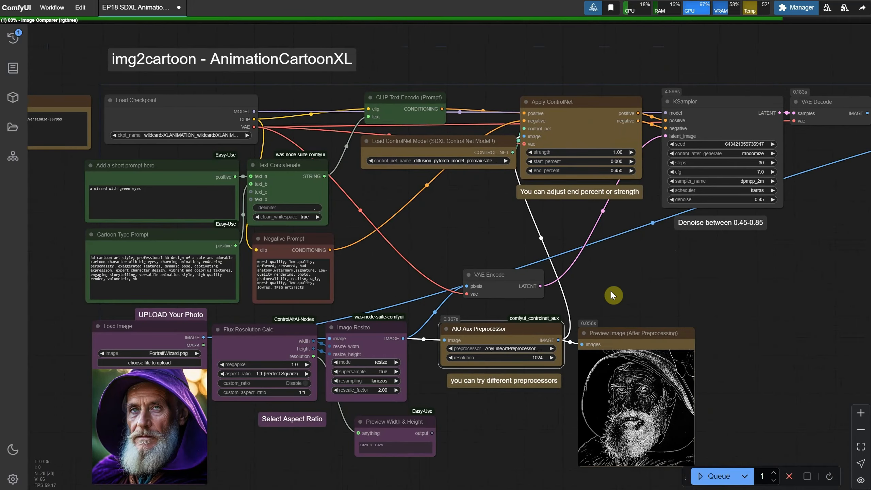
scroll(611, 296, "up", 6)
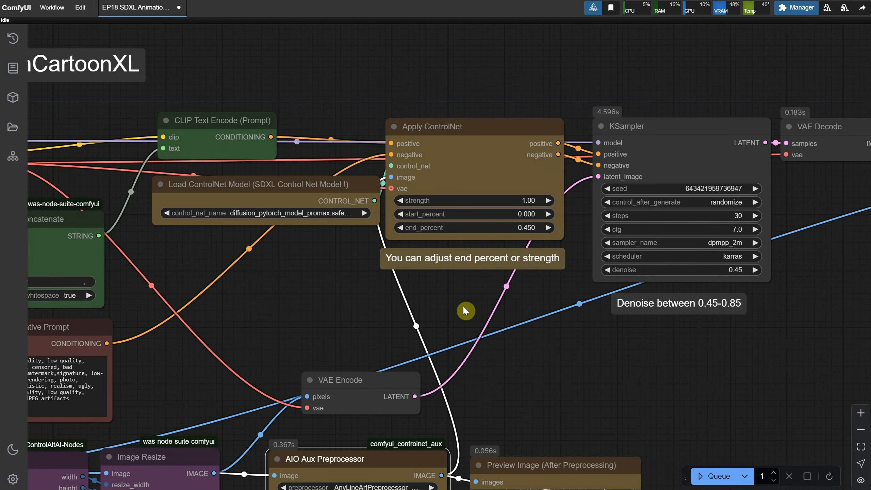
left_click_drag(463, 306, 502, 343)
left_click_drag(342, 214, 312, 241)
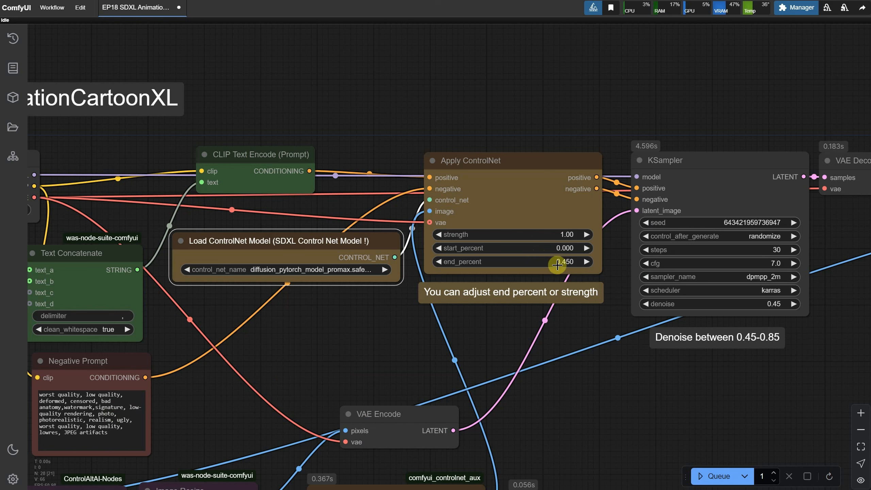
Step: Open the end_percent value of Apply ControlNet and the denoise value of KSampler for inspection
left_click(557, 265)
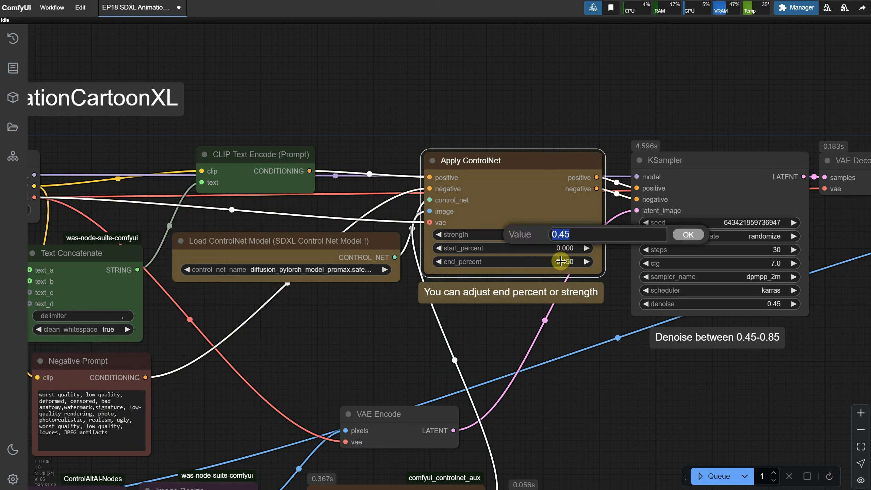
left_click(687, 236)
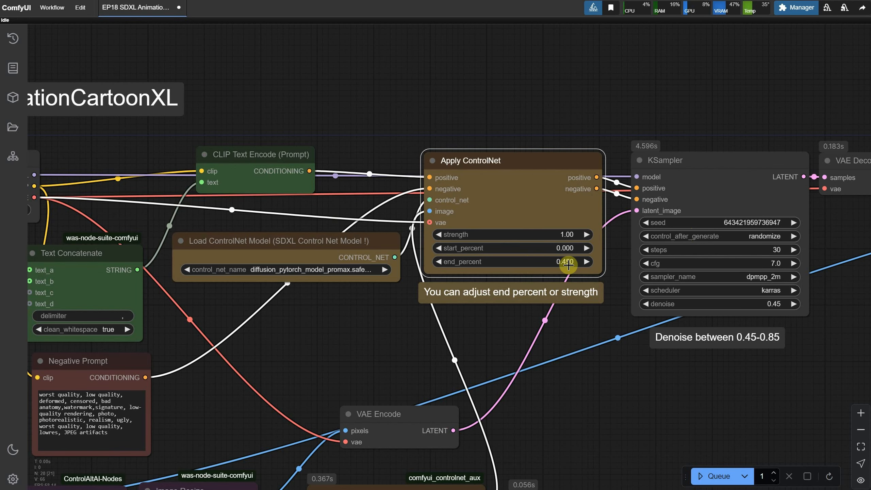
scroll(612, 354, "down", 3)
left_click_drag(655, 410, 526, 316)
left_click_drag(697, 242, 589, 238)
scroll(589, 238, "up", 2)
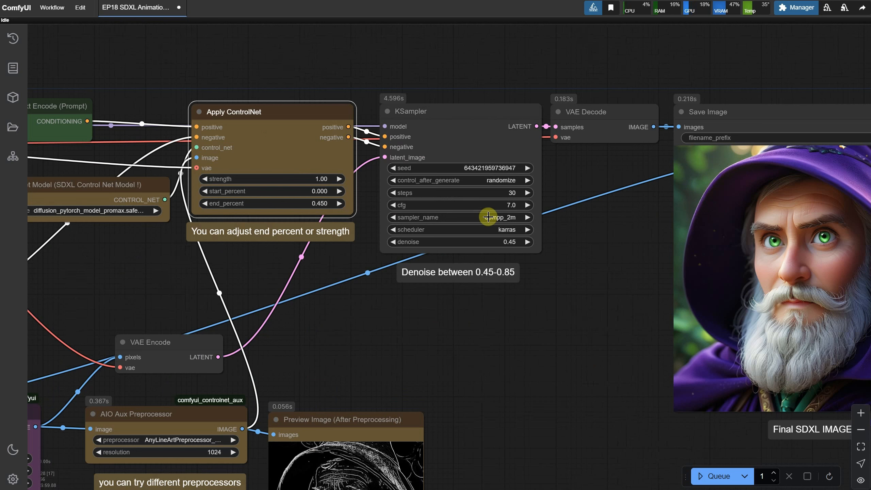
left_click(509, 243)
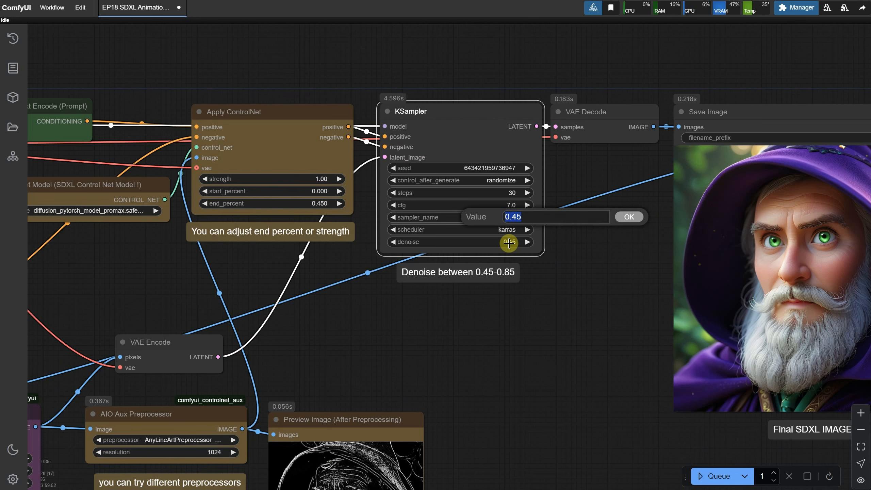
left_click(633, 217)
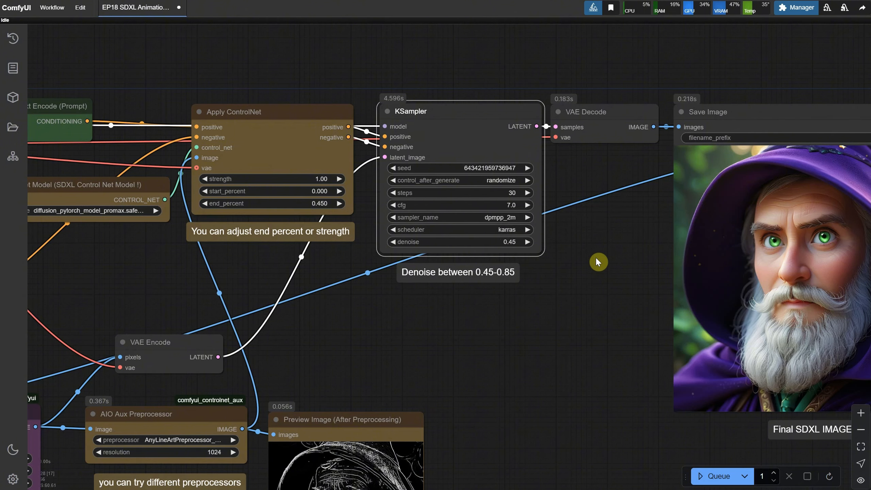
Step: Open the workflow file EP18 SDXL AnimationCartoon IMG2IMG with ControlNet.png
scroll(596, 258, "down", 3)
left_click_drag(475, 387, 573, 314)
left_click_drag(621, 261, 643, 291)
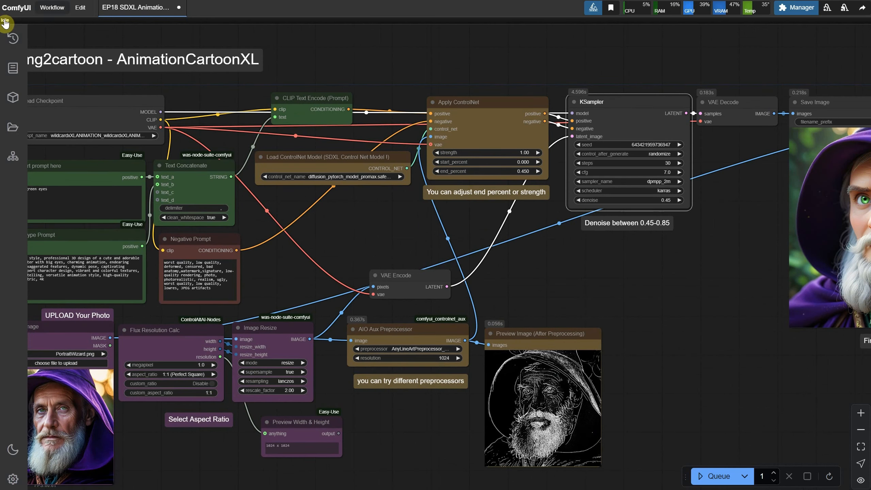
left_click(51, 7)
left_click(65, 46)
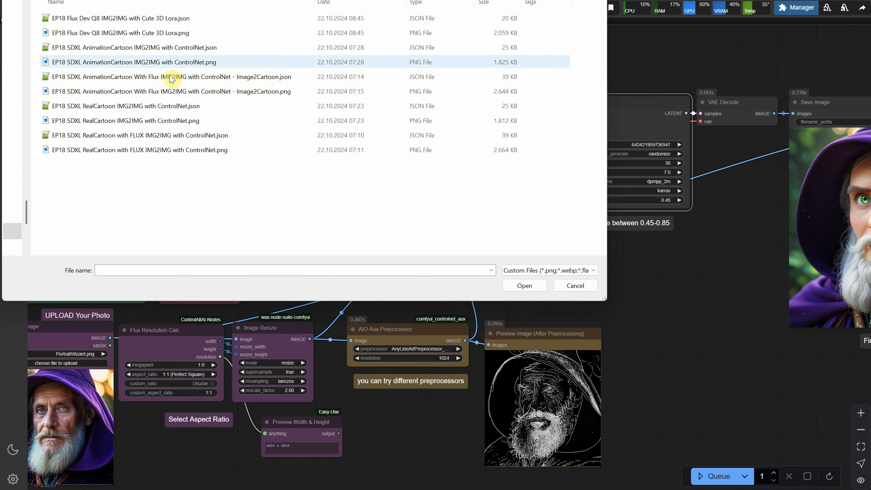
double_click(159, 62)
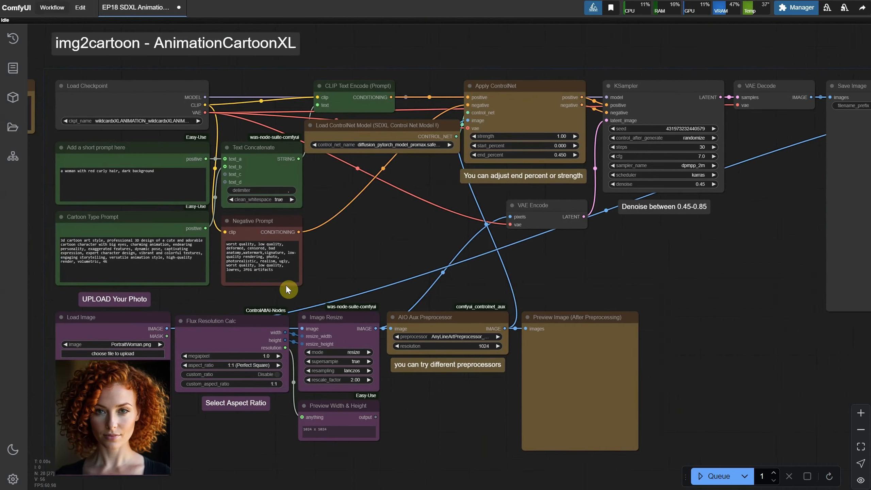
Step: Upload Cat.png as the input picture in the Load Image node
left_click_drag(286, 285, 398, 247)
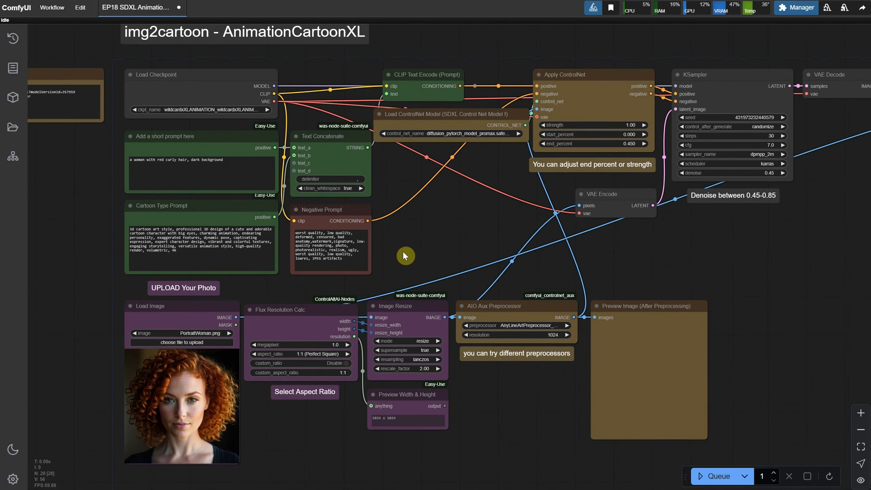
scroll(405, 252, "up", 3)
left_click_drag(487, 214, 707, 171)
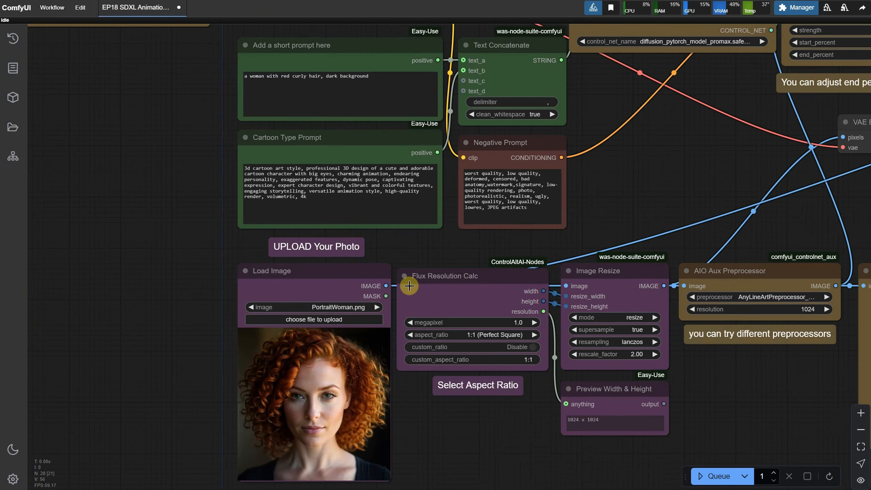
left_click(305, 320)
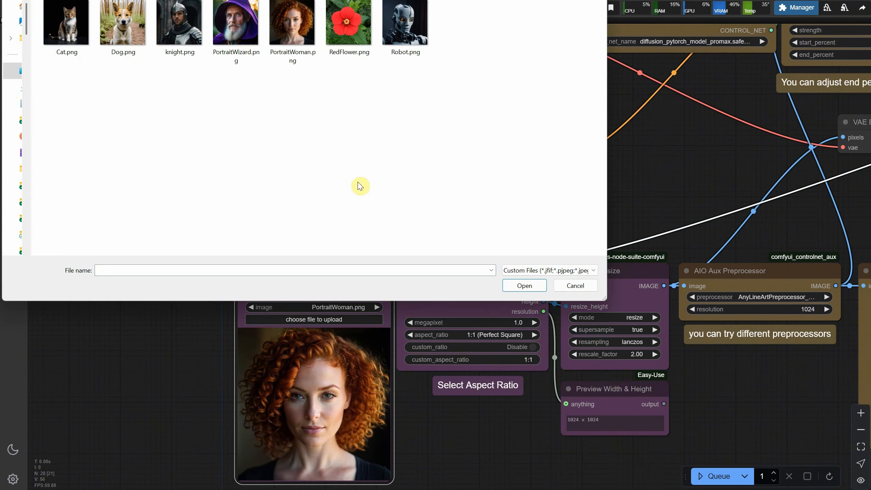
double_click(70, 44)
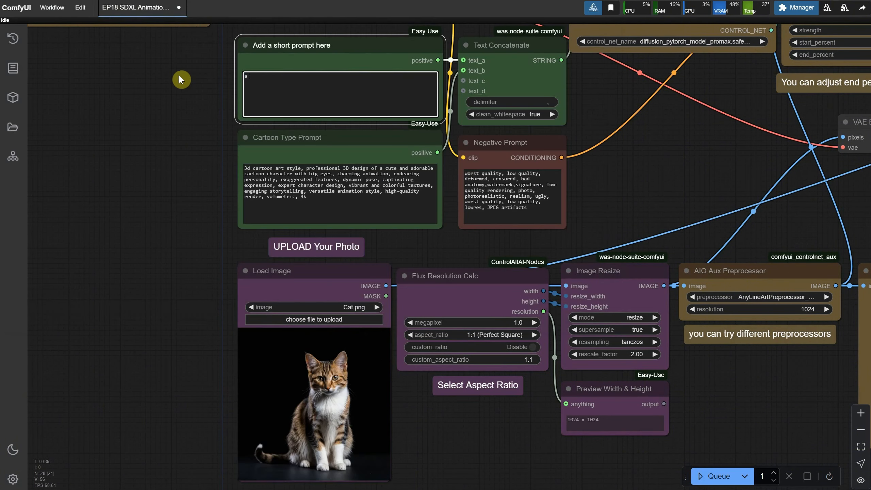
Step: Set the short prompt to "a cat", run the workflow and compare the result with the uploaded image
type("car")
left_click(716, 476)
scroll(731, 409, "down", 4)
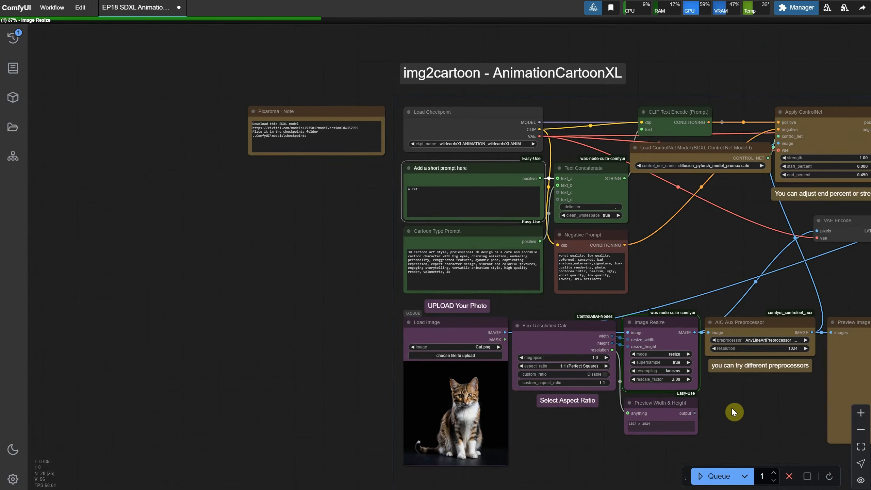
left_click_drag(731, 409, 242, 371)
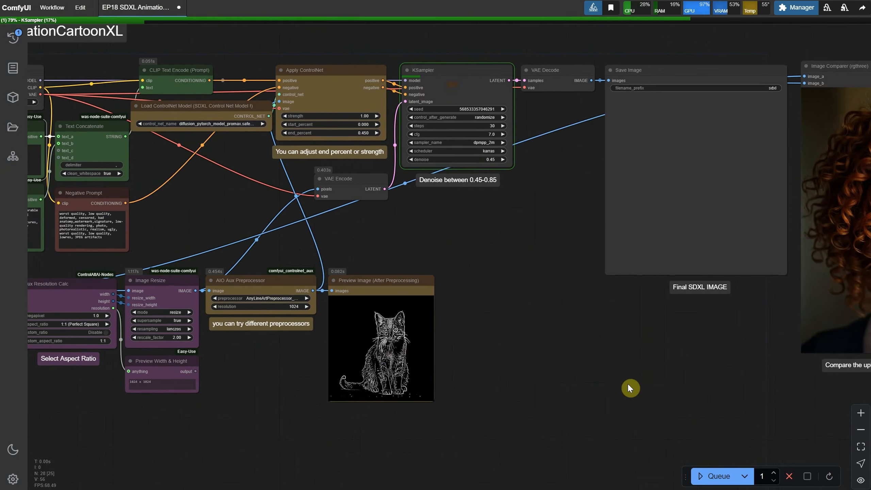
left_click_drag(632, 389, 307, 392)
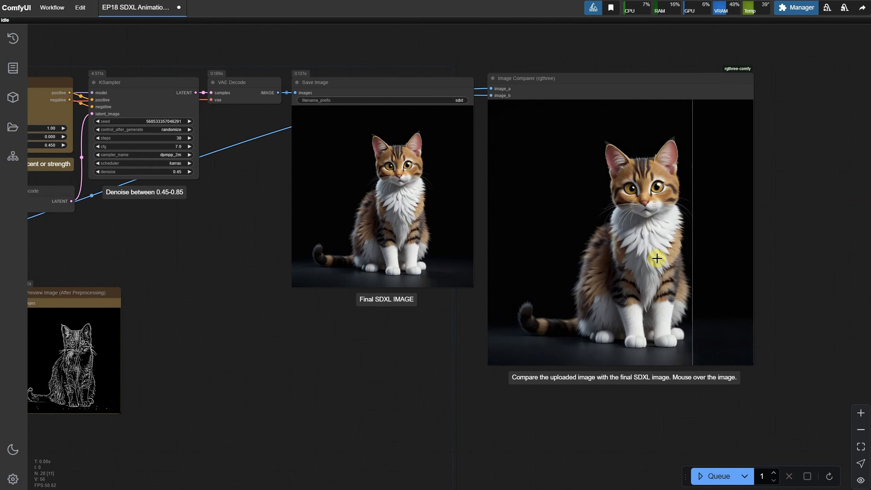
Step: Replace the input picture in the Load Image node with knight.png
scroll(520, 268, "up", 3)
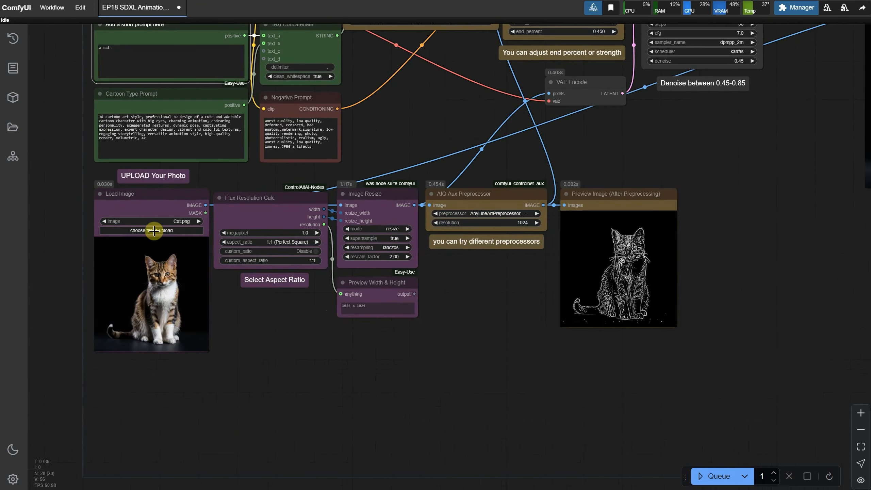
left_click(153, 231)
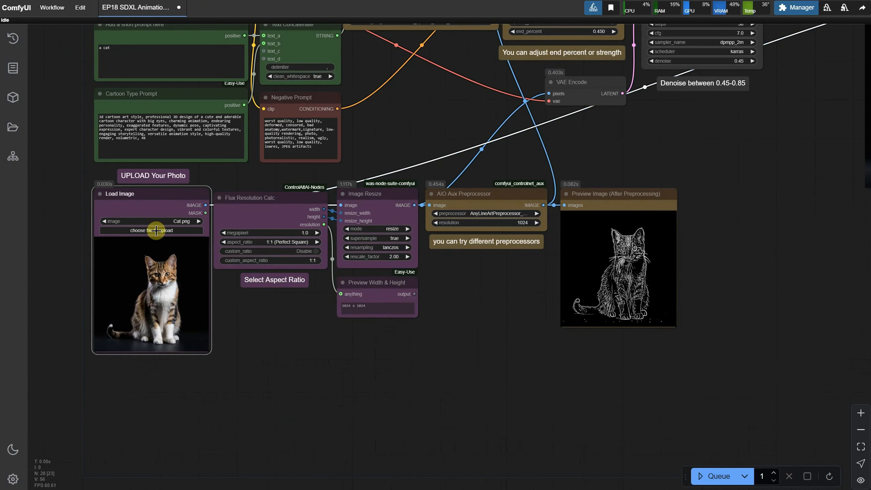
double_click(179, 24)
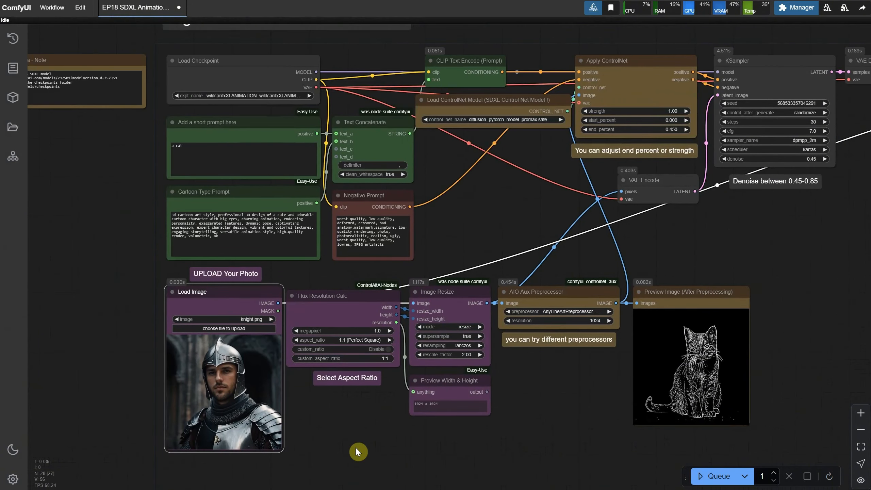
Step: Replace the short prompt with "a knight" and run the workflow
left_click_drag(251, 159, 118, 140)
type("a knight")
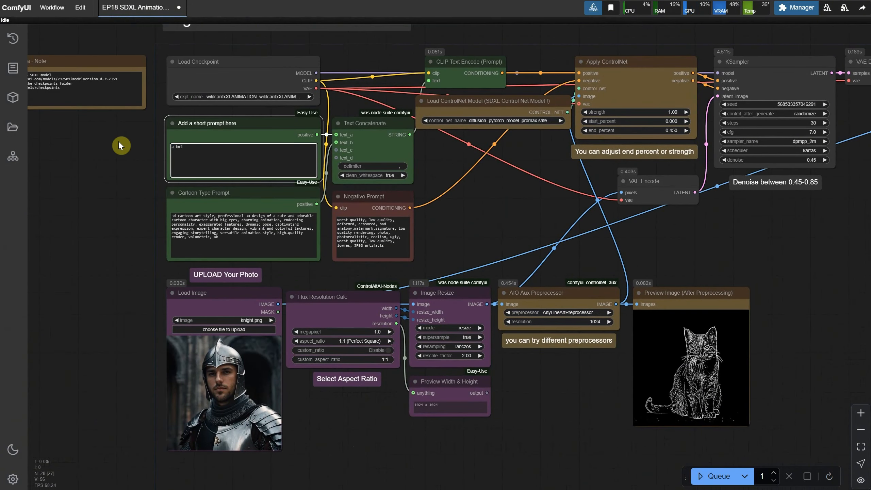
left_click(734, 476)
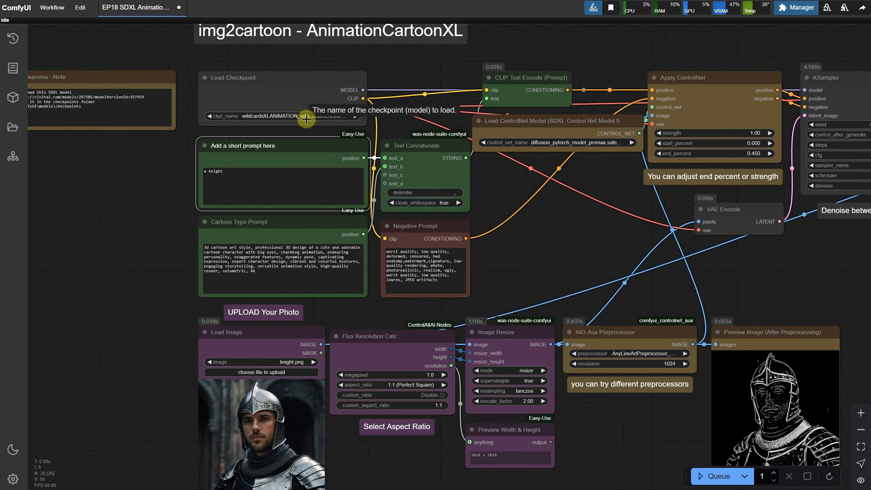
Step: Open the EP18 SDXL RealCartoon workflow and run it with Dog.png and the short prompt "a dog in the forest"
left_click(52, 10)
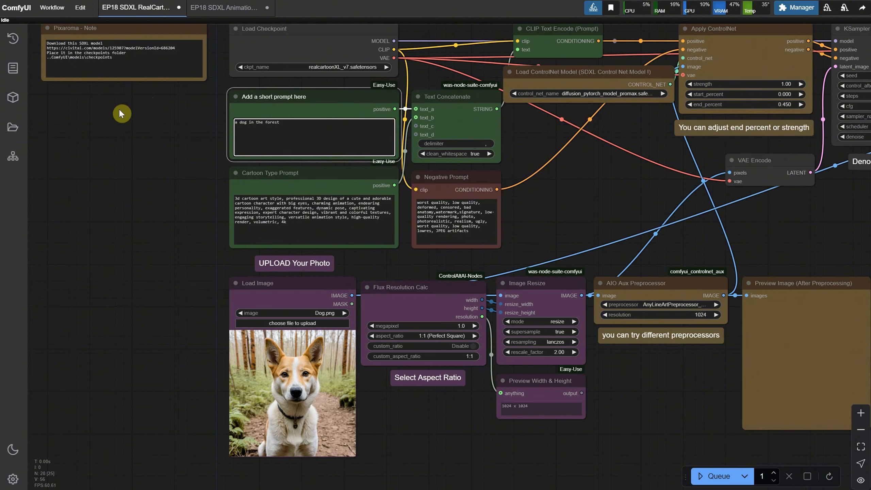
left_click(716, 476)
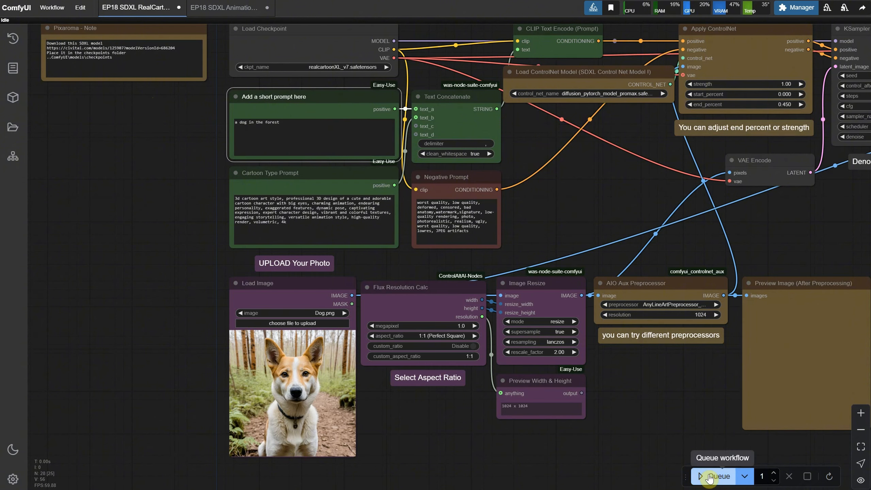
left_click_drag(706, 211, 276, 208)
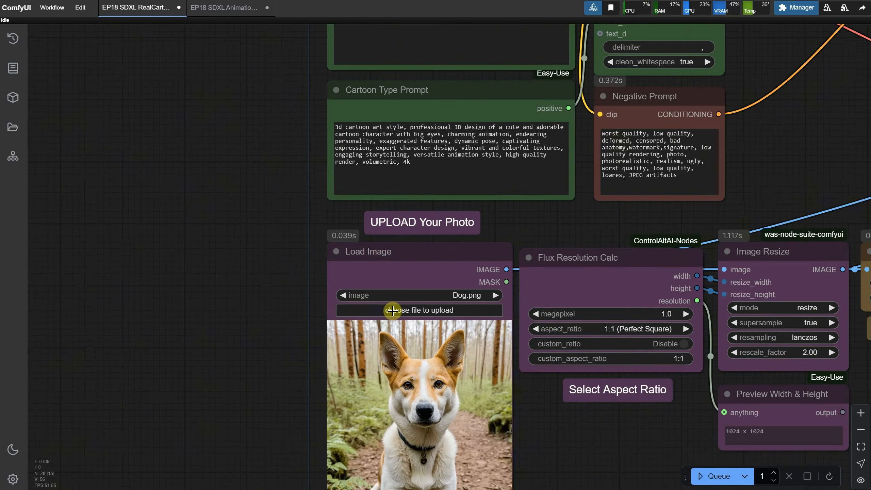
Step: Replace the dog photo in the Load Image node with the robot picture Robot.png
left_click(393, 312)
double_click(457, 28)
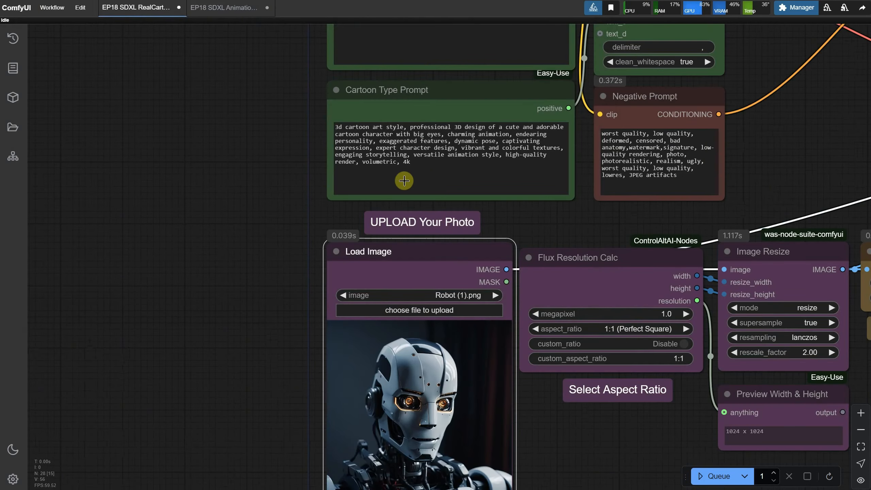
Step: Run the workflow twice on the robot picture, checking the preprocessed line art and the final SDXL image in between
scroll(460, 134, "up", 3)
key("ctrl+Return")
left_click_drag(772, 282, 438, 38)
scroll(344, 364, "up", 3)
left_click_drag(344, 364, 185, 382)
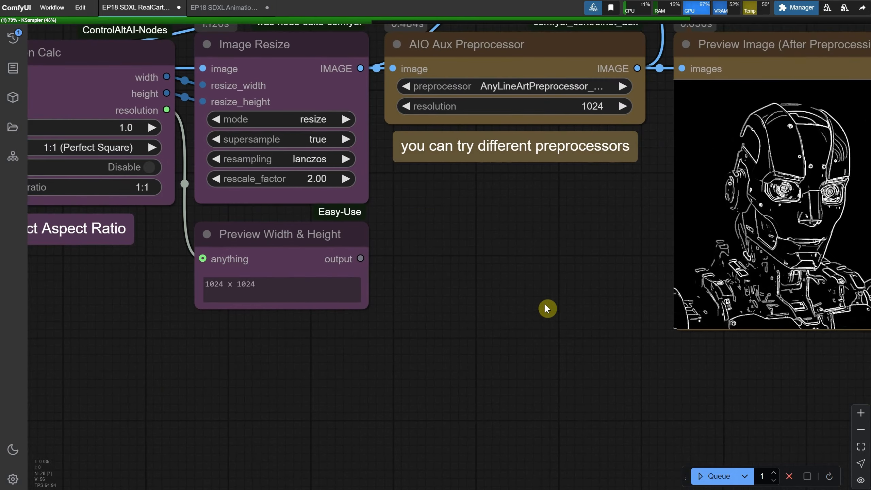
left_click_drag(535, 299, 170, 366)
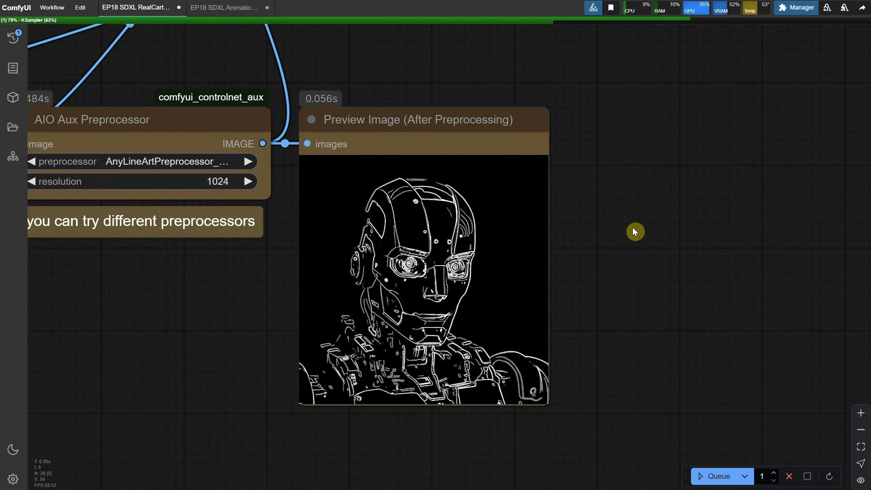
left_click_drag(634, 210, 350, 407)
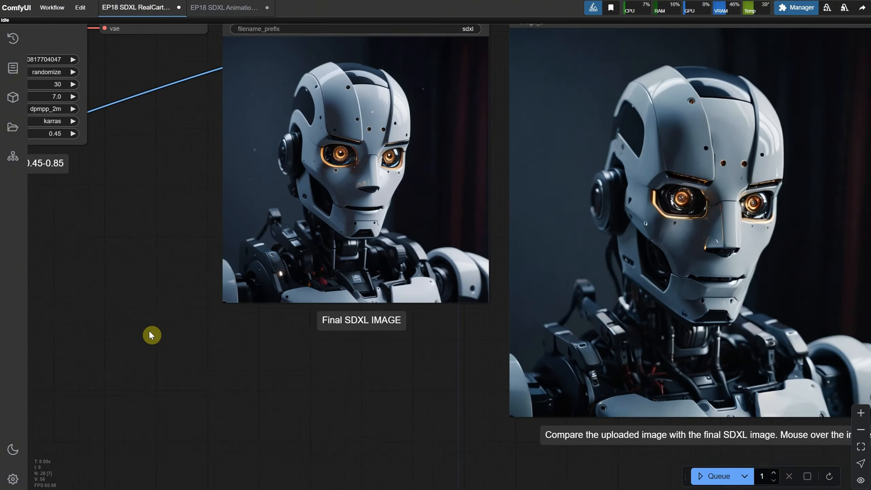
left_click_drag(152, 335, 155, 358)
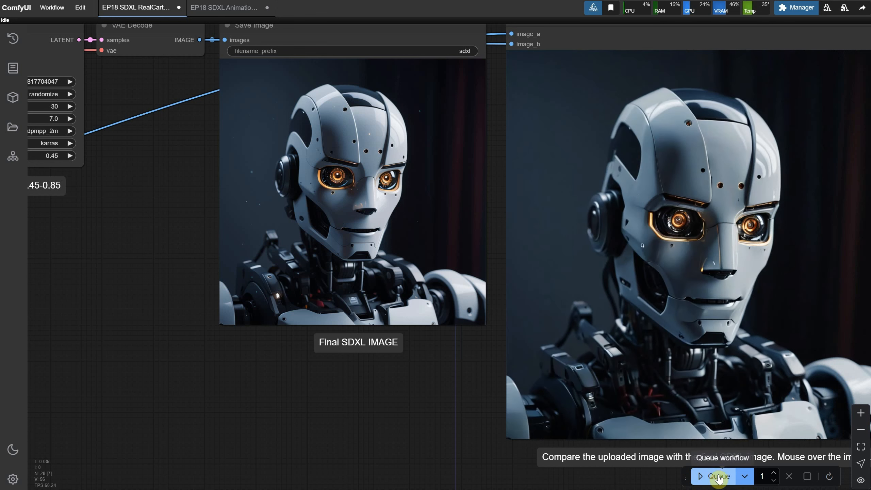
left_click(718, 478)
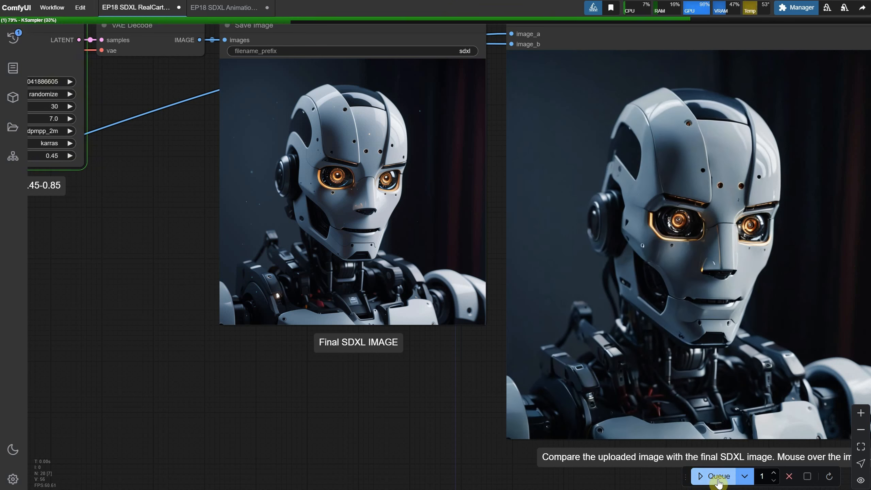
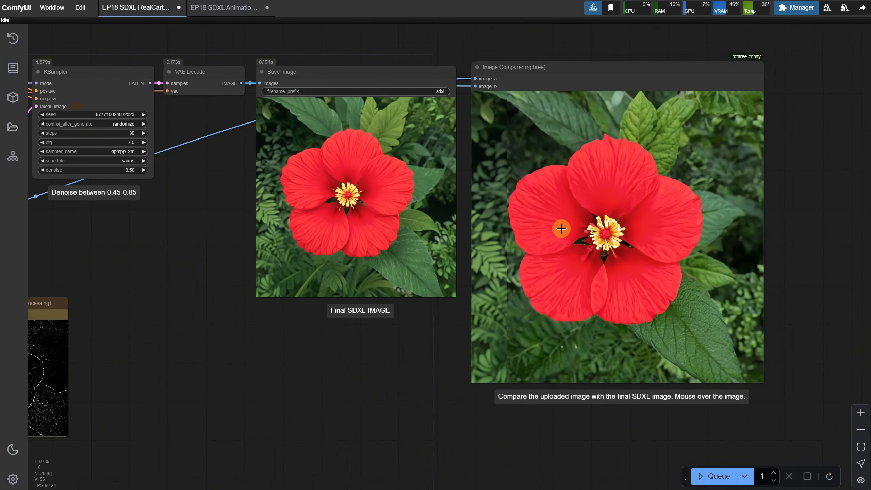
Step: Compare the generated flower with the original photo, set the KSampler's denoise to 0.65 and run the workflow
scroll(549, 230, "up", 4)
mouse_move(504, 239)
left_mouse_down()
mouse_move(617, 247)
mouse_move(502, 255)
left_mouse_up()
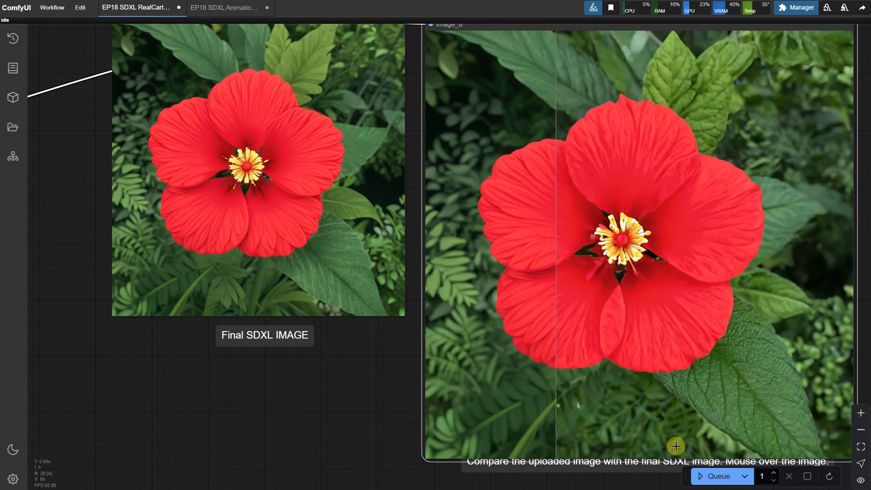
scroll(411, 439, "down", 4)
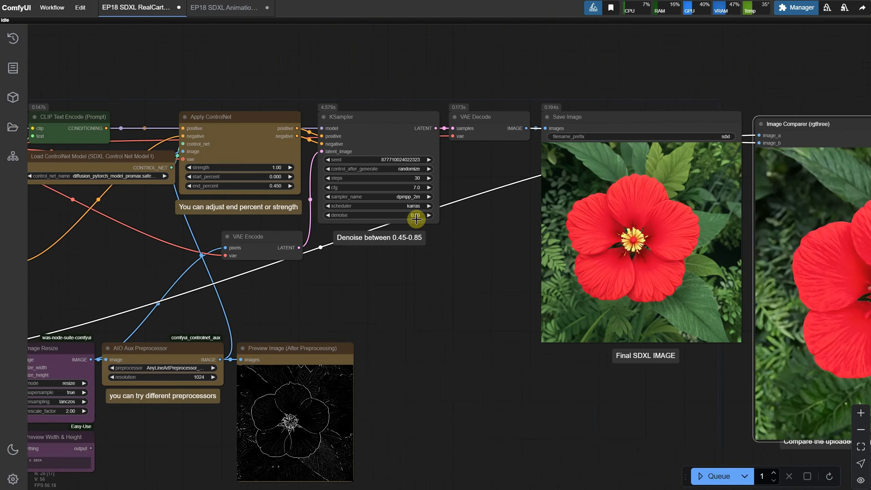
left_click(416, 216)
type("0.")
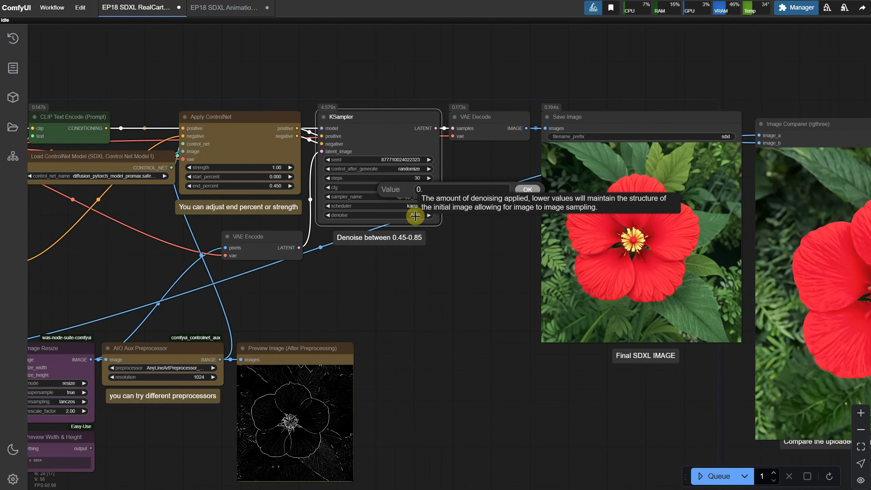
type("65")
key("Return")
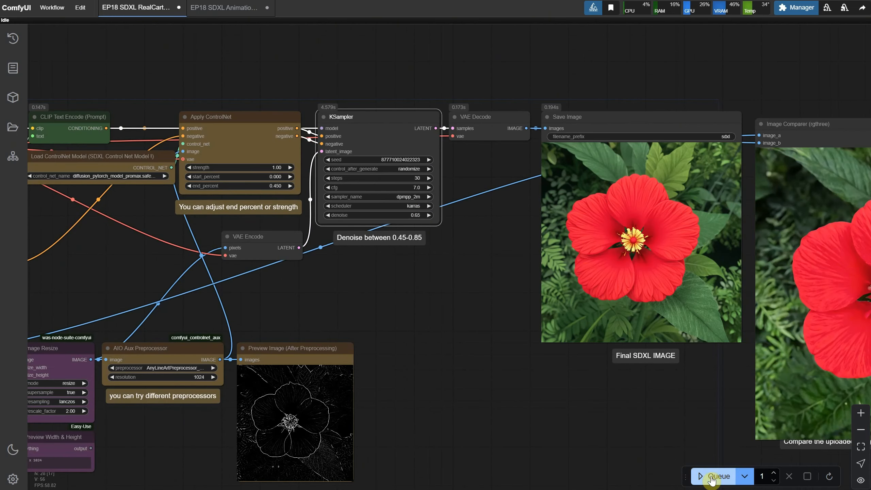
left_click(700, 476)
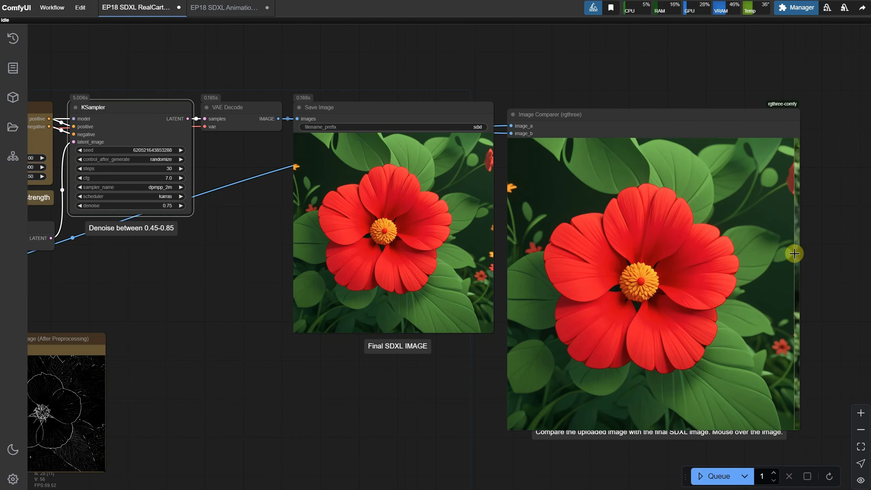
Step: Open the workflow file EP18 Flux Dev Q8 IMG2IMG with Cute 3D Lora.json
left_click(52, 7)
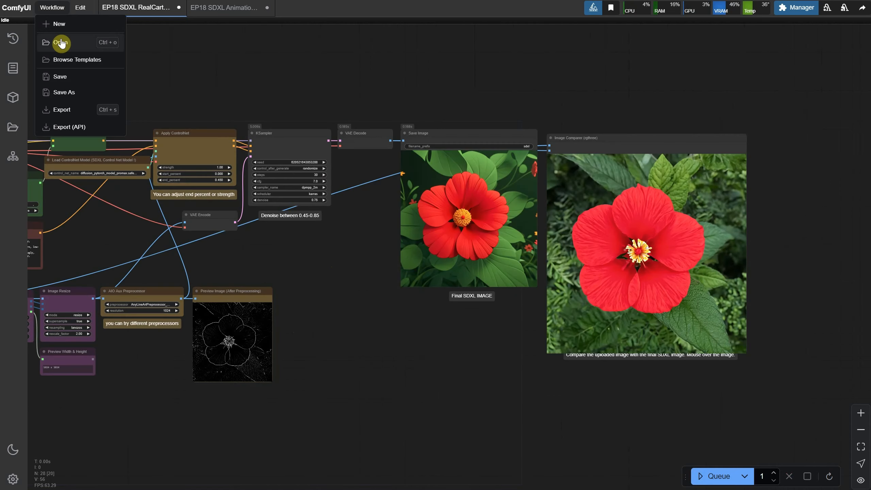
left_click(62, 43)
left_click(147, 18)
left_click(525, 285)
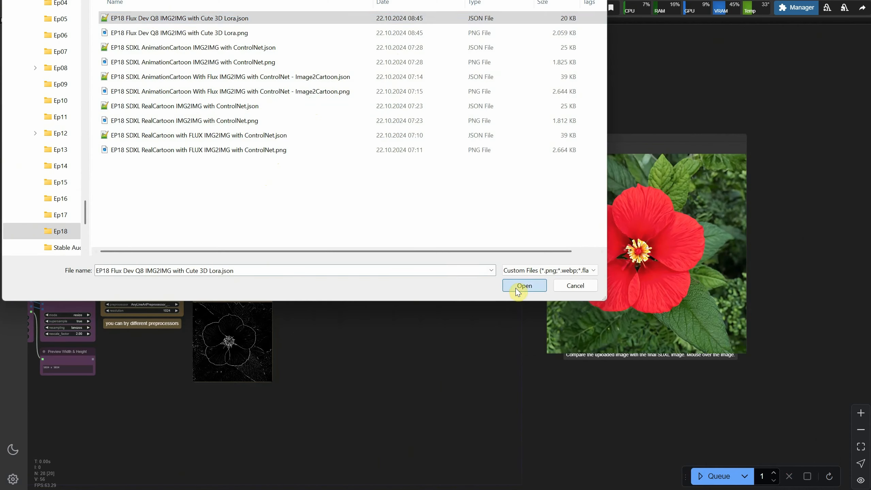
Step: Examine the Flux workflow's model loaders, Power Lora Loader, download note, trigger words, positive prompt and Load Image node
left_click_drag(197, 346, 388, 288)
scroll(385, 288, "up", 4)
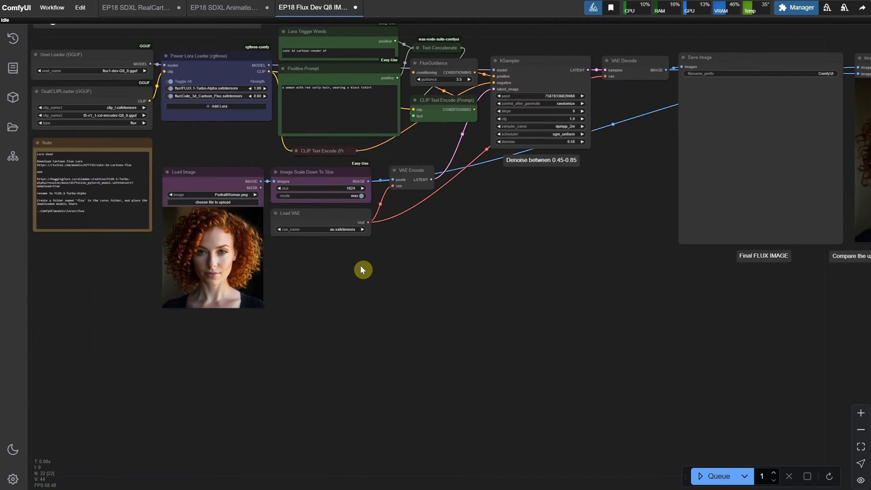
left_click_drag(328, 264, 510, 385)
scroll(380, 220, "up", 3)
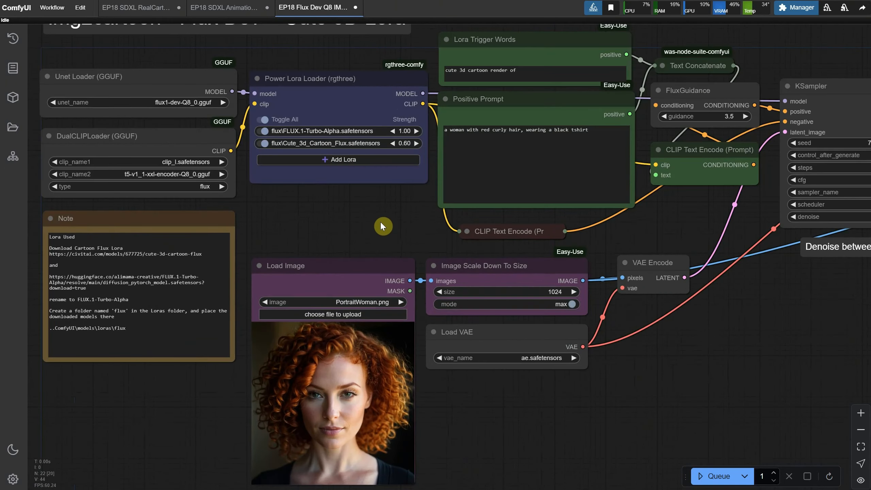
left_click_drag(380, 220, 366, 274)
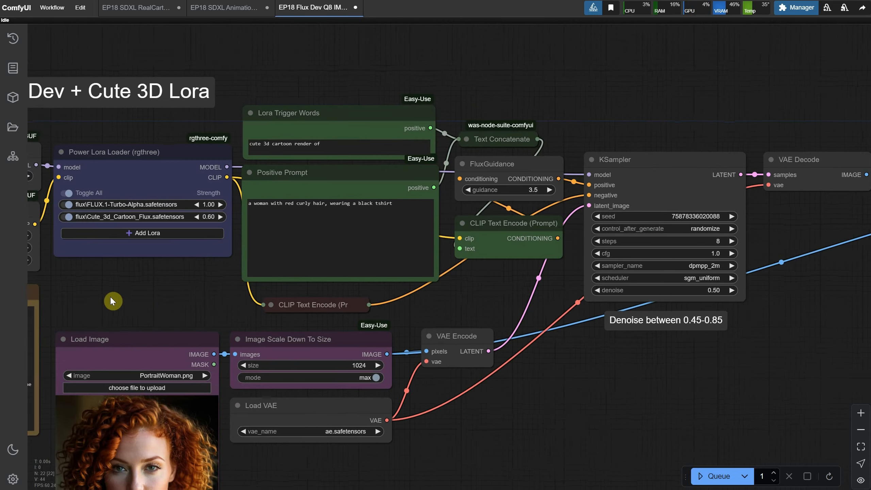
left_click_drag(113, 301, 305, 290)
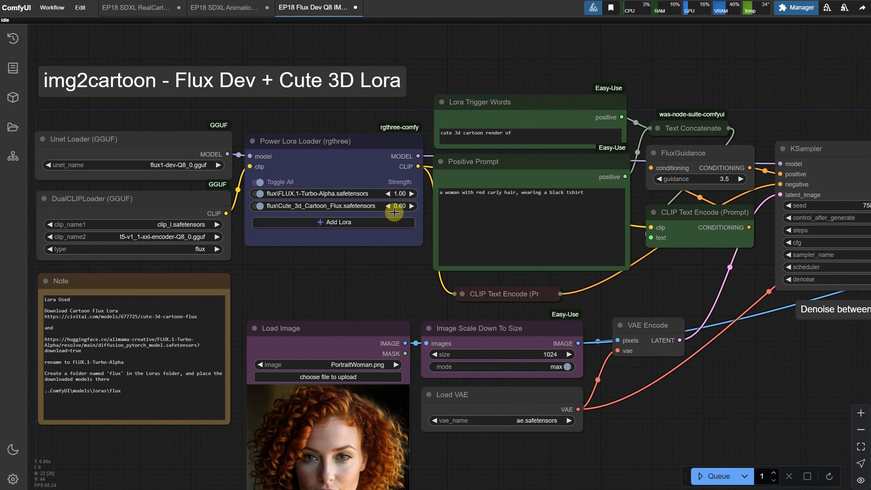
left_click_drag(378, 271, 260, 301)
left_click(418, 170)
left_click(433, 233)
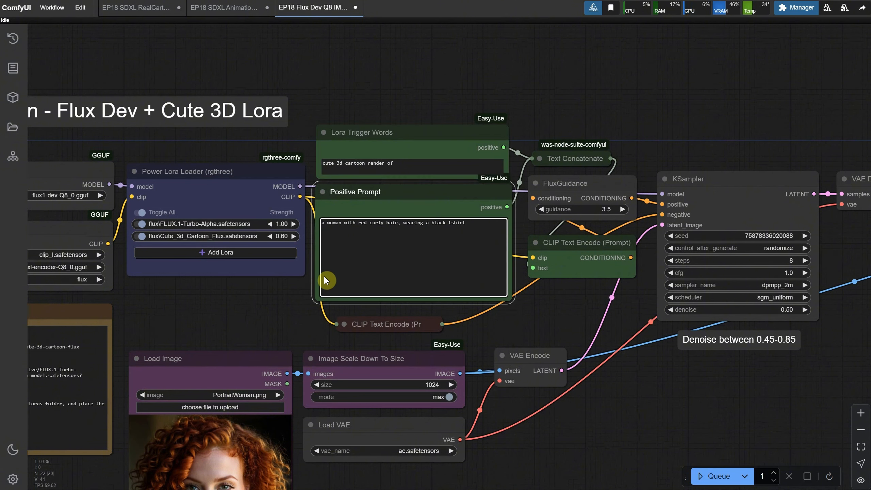
scroll(324, 280, "down", 5)
scroll(324, 280, "left", 5)
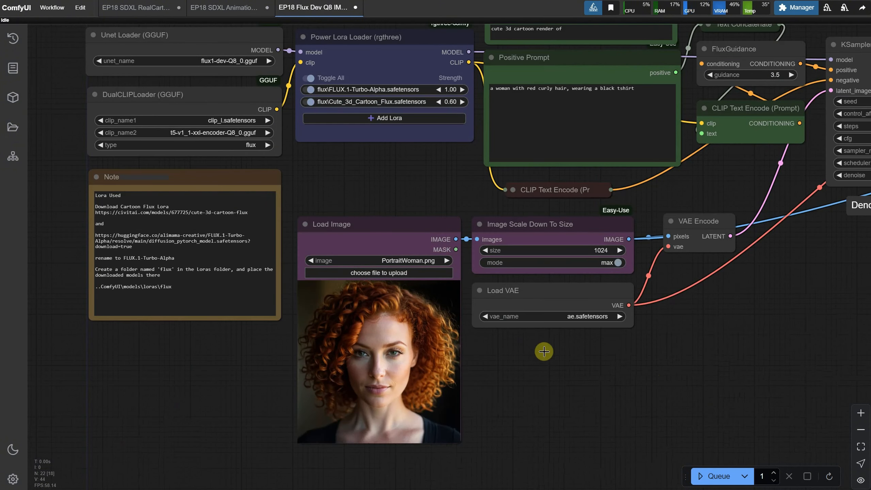
scroll(661, 370, "up", 2)
scroll(661, 370, "right", 4)
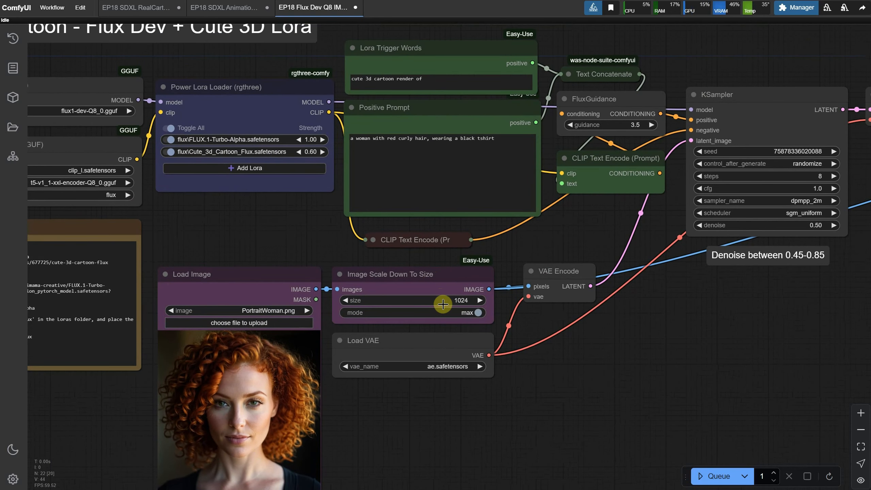
Step: Try the sizes 1088 and 832 in the Image Scale Down To Size node and reset the size to 1024
left_click(447, 302)
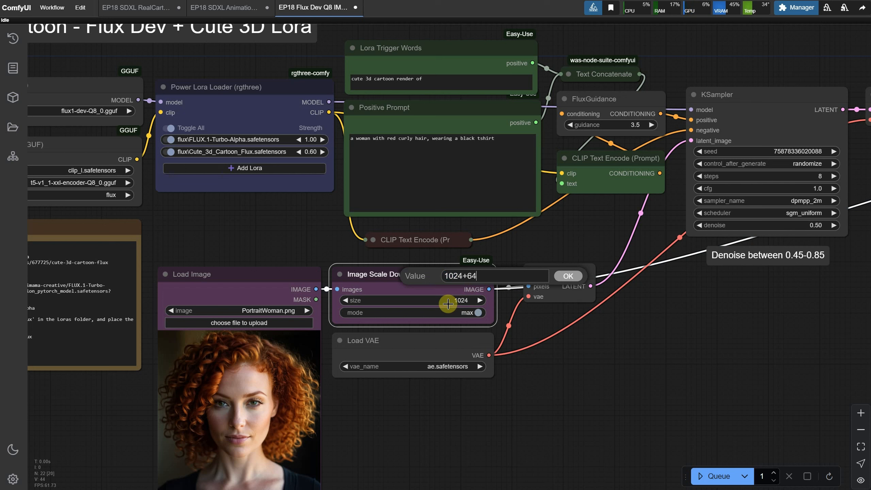
key("Return")
left_click(448, 304)
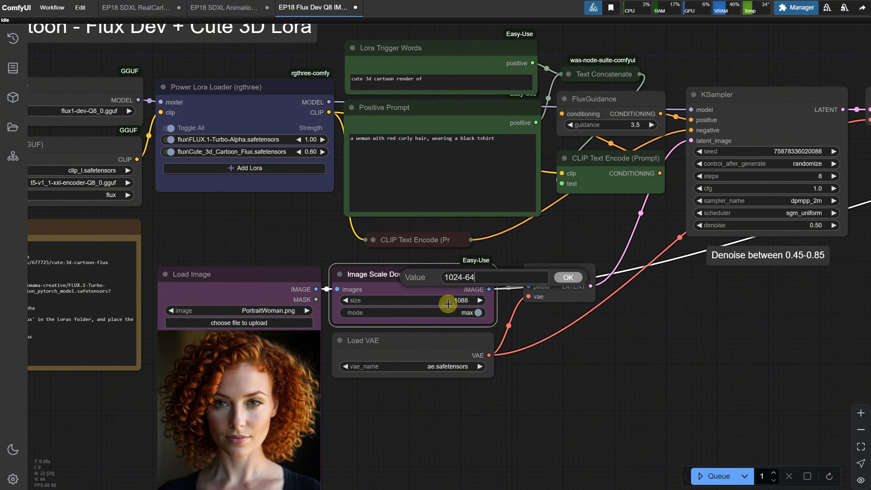
key("Return")
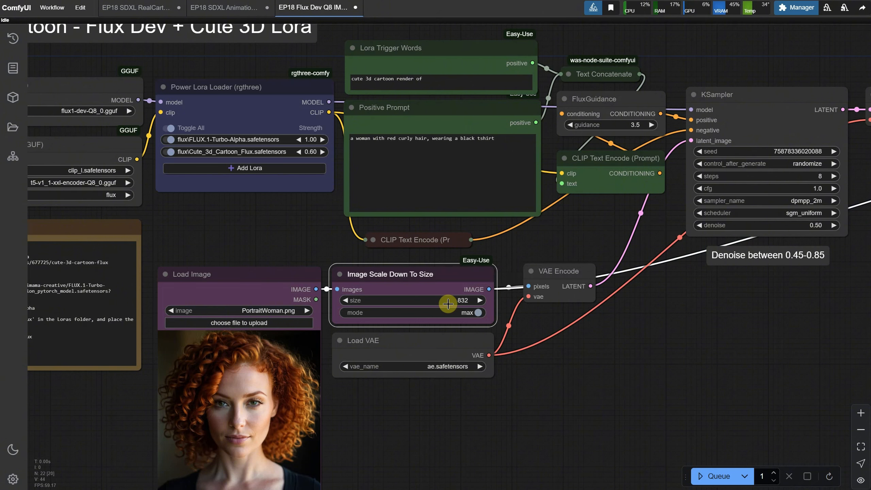
left_click(460, 301)
type("1024")
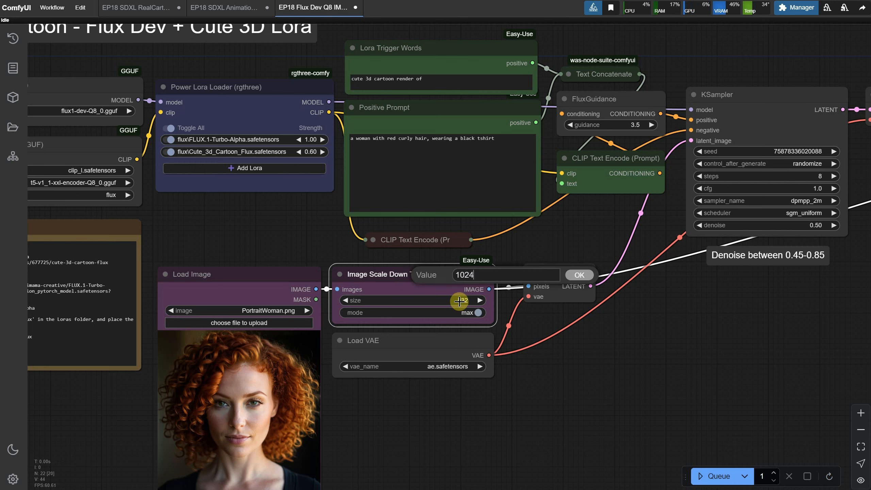
key("Return")
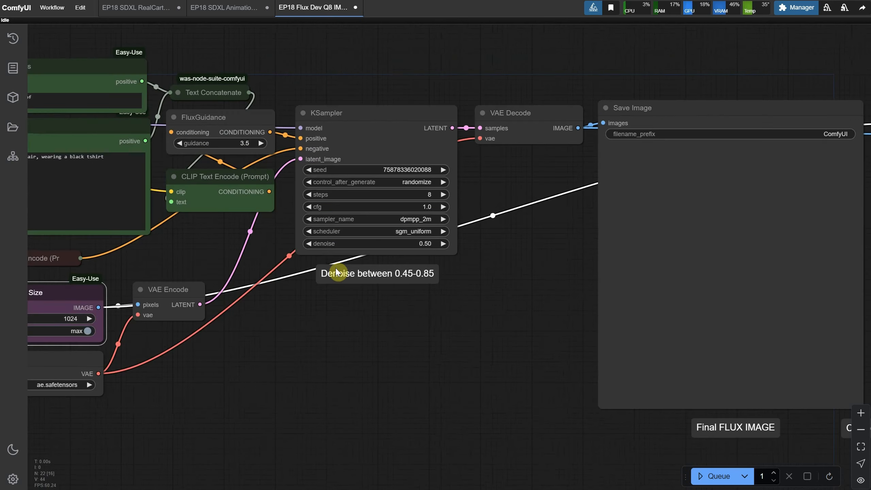
Step: Compare the generated Flux portrait with the uploaded photo and set the KSampler's denoise to 0.6
scroll(342, 273, "down", 2)
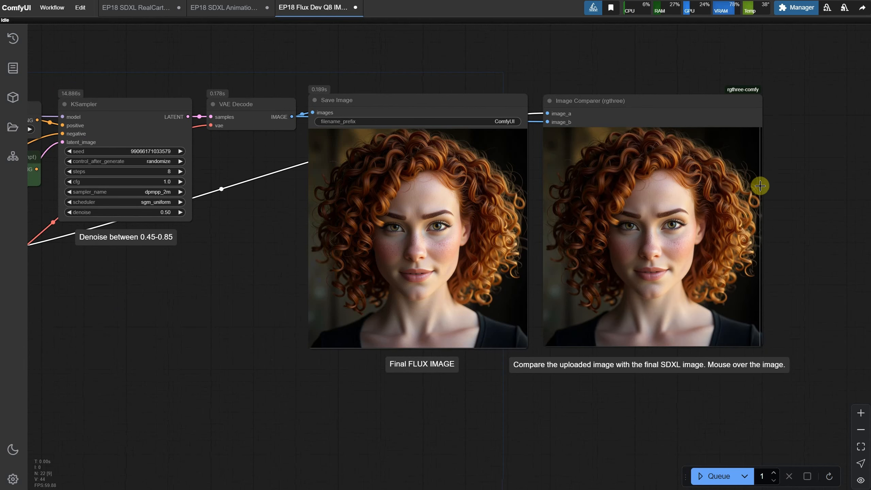
scroll(731, 192, "up", 2)
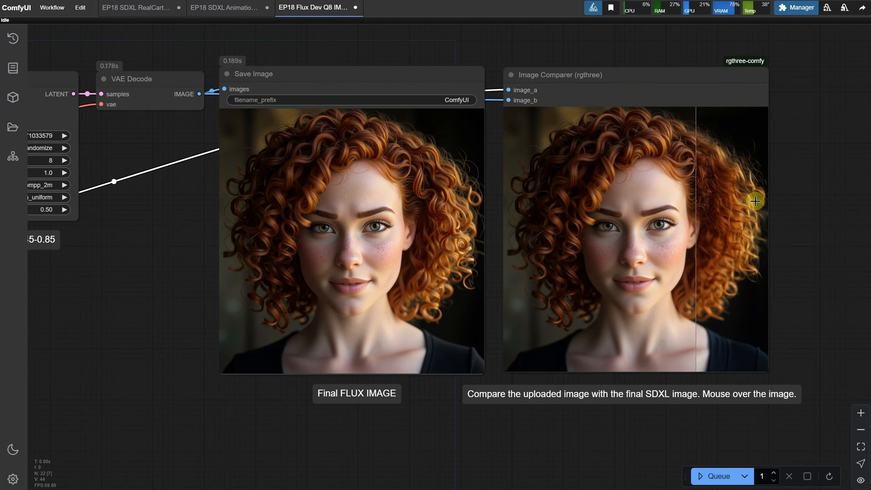
scroll(579, 225, "down", 2)
left_click_drag(224, 287, 263, 284)
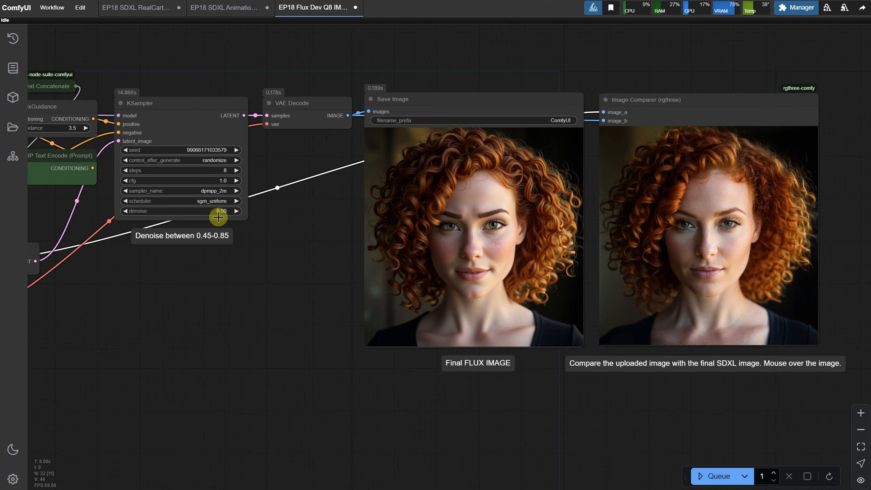
left_click(220, 211)
type("0.6")
key("Return")
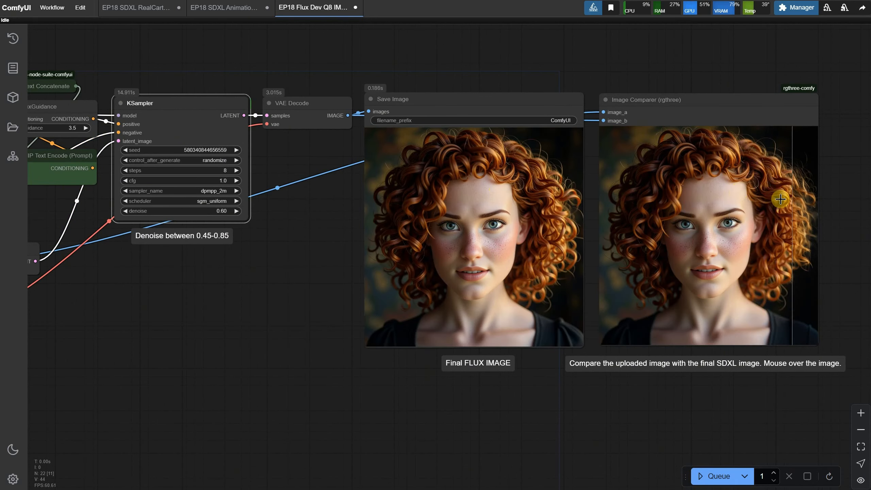
Step: Set the KSampler's denoise to 0.7 and run the Flux workflow on the portrait
left_click(227, 210)
type("0.7")
key("Return")
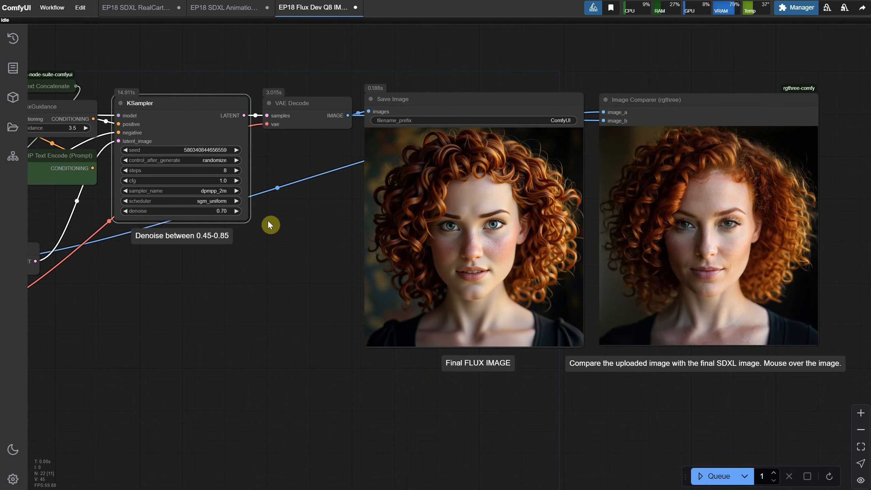
left_click(717, 476)
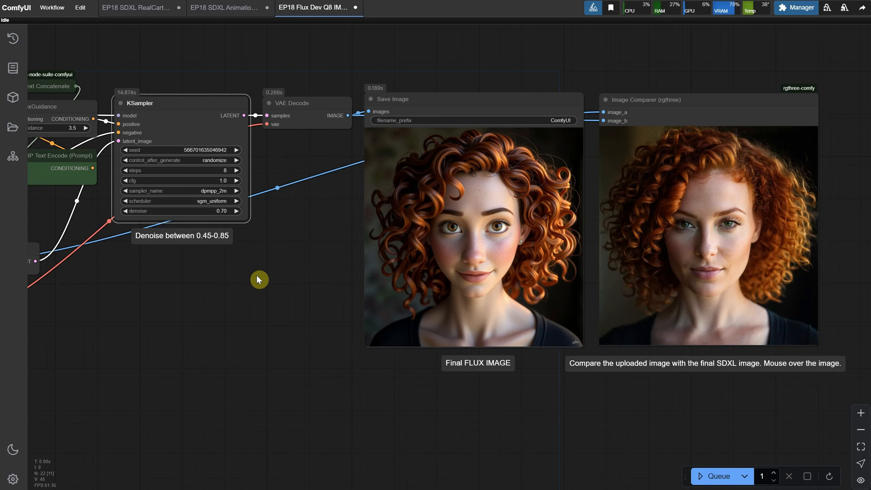
Step: Replace the Cute 3D Cartoon Lora in the Power Lora Loader with Line_Warm_Illustration_Cartoon_Flux_Lora_v1.0.safetensors from the flux folder
left_click_drag(182, 297, 341, 308)
left_click_drag(275, 288, 596, 300)
scroll(279, 259, "up", 2)
left_click_drag(237, 229, 360, 261)
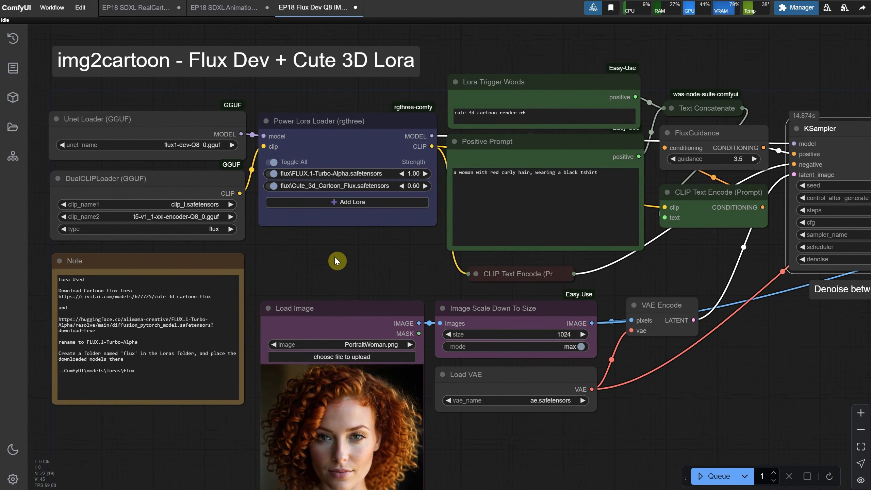
left_click(341, 186)
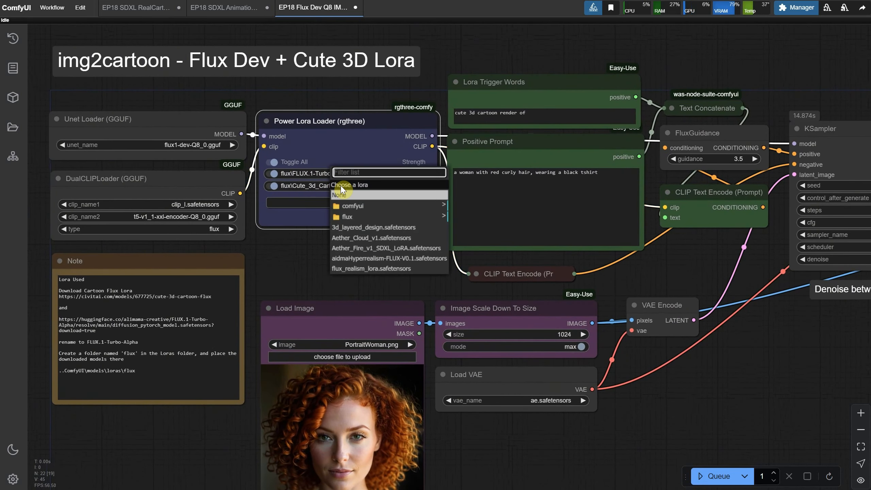
left_click(389, 218)
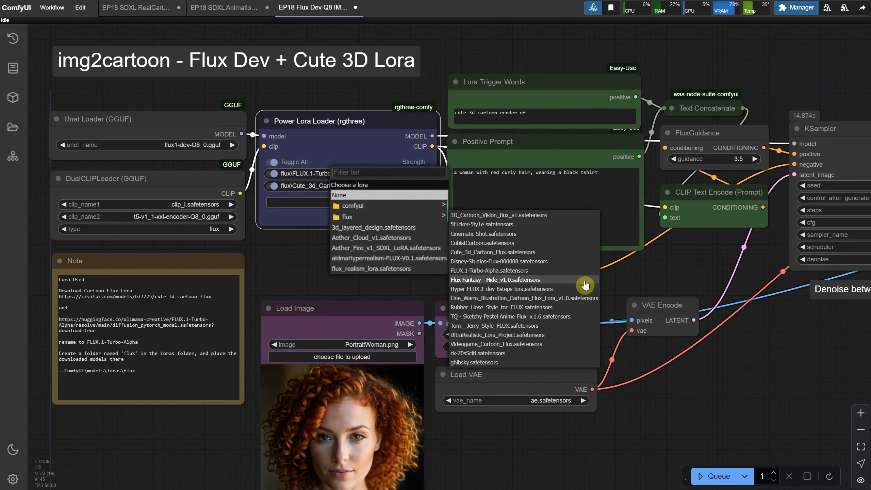
left_click(506, 299)
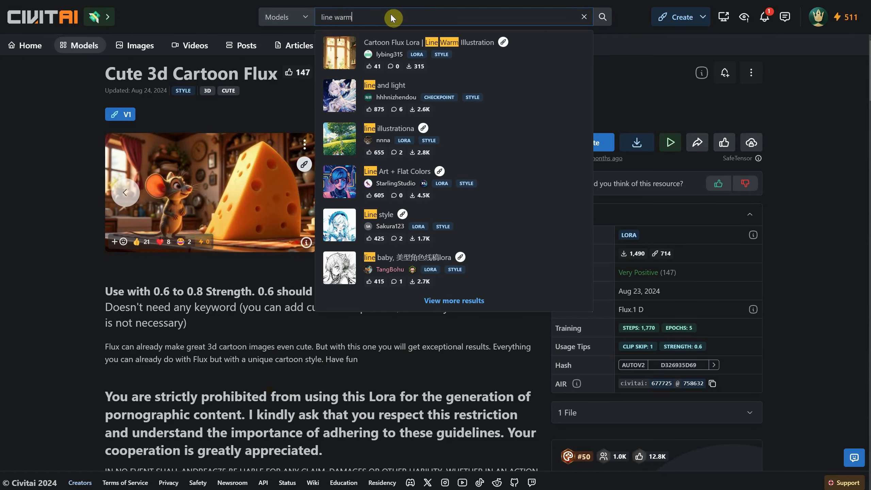
Step: Open the Cartoon Flux Lora | Line Warm Illustration page on Civitai and check its recommended settings and weight
left_click(412, 42)
scroll(521, 219, "down", 2)
left_click(519, 218)
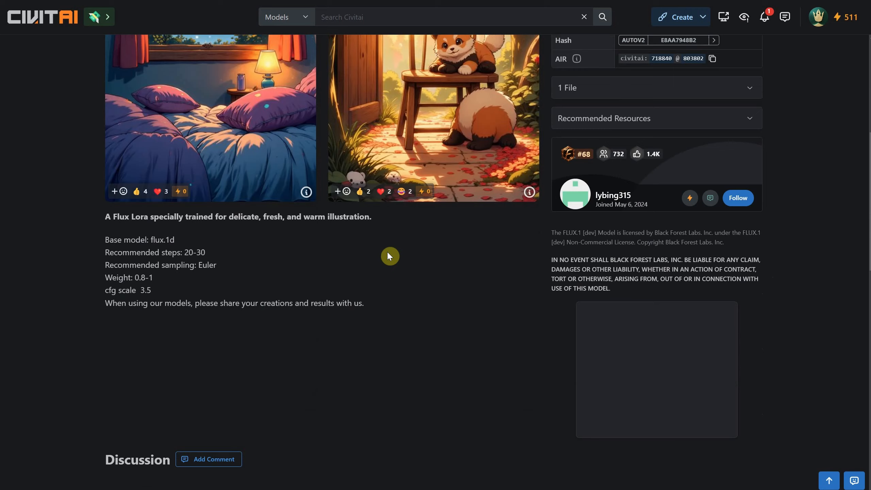
scroll(387, 251, "up", 1)
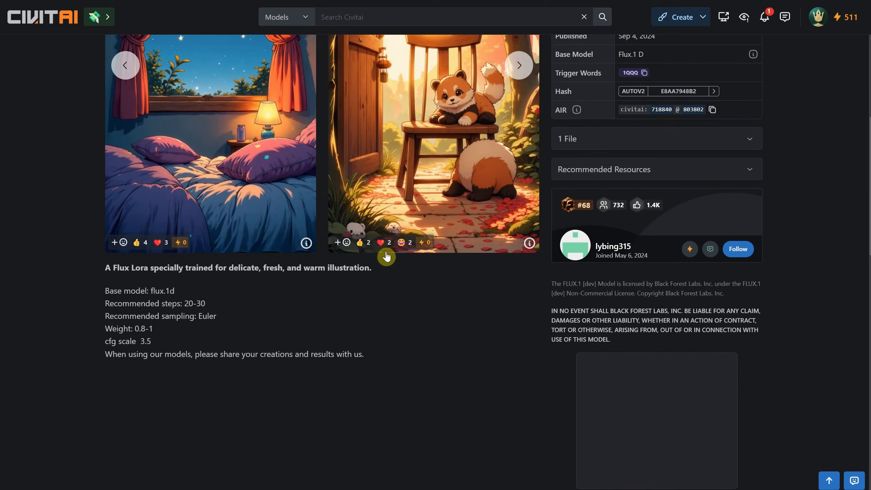
left_click_drag(140, 328, 154, 329)
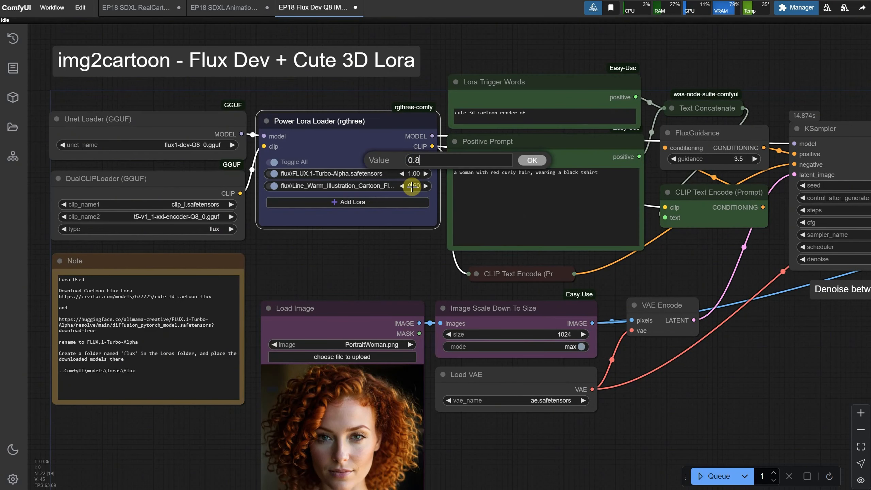
Step: Set the Line Warm Illustration Lora's strength to 0.8 and replace the Lora trigger words with its trained word 1qqq
key("Return")
right_click(345, 186)
left_click(353, 192)
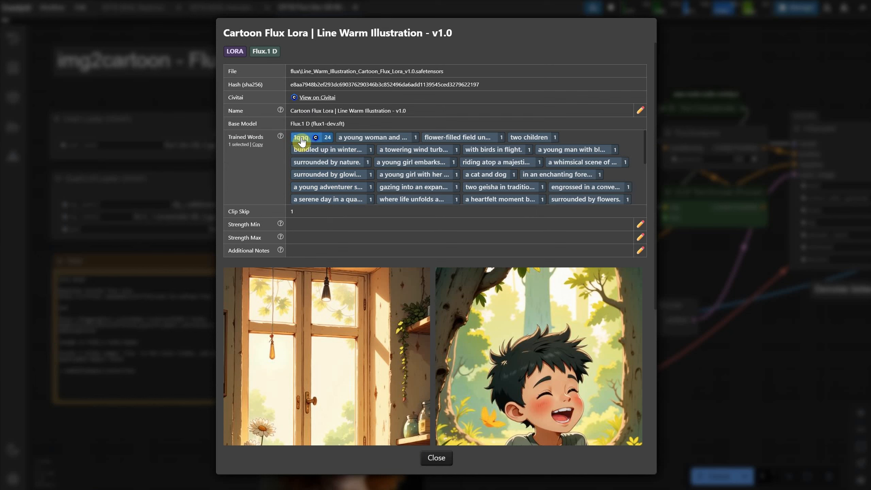
left_click(255, 144)
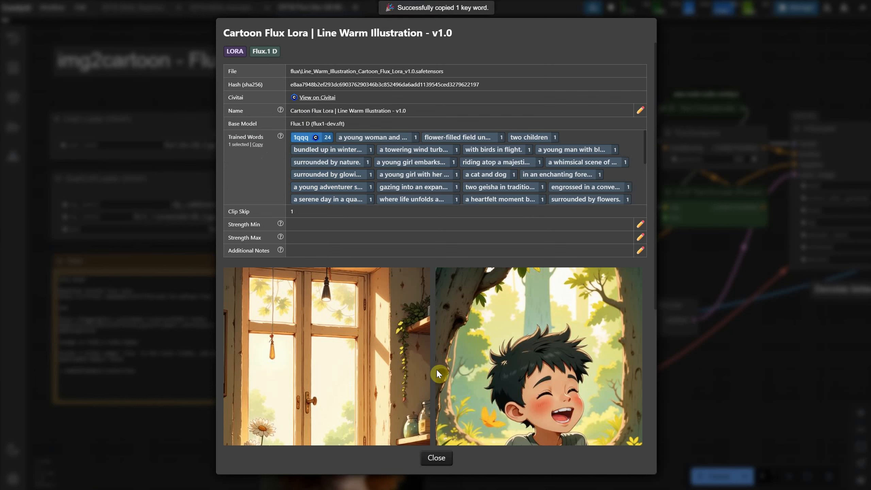
left_click(437, 458)
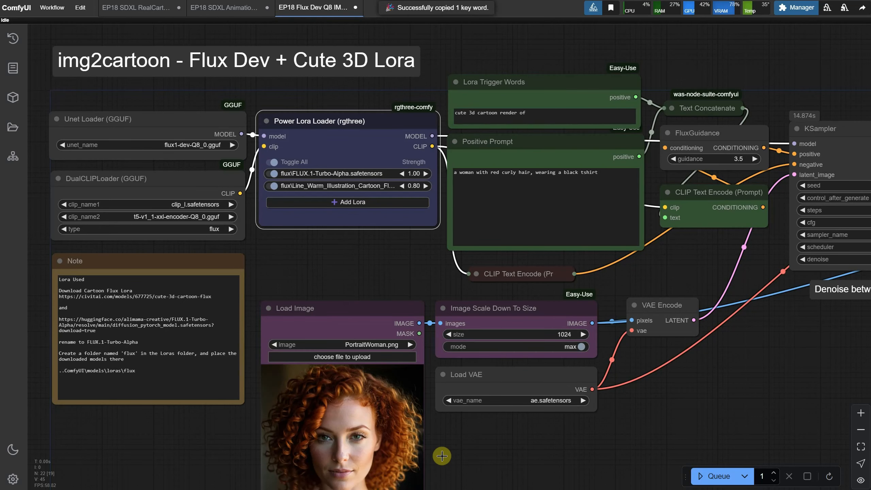
left_click(543, 114)
key("ctrl+a")
type("1qqq")
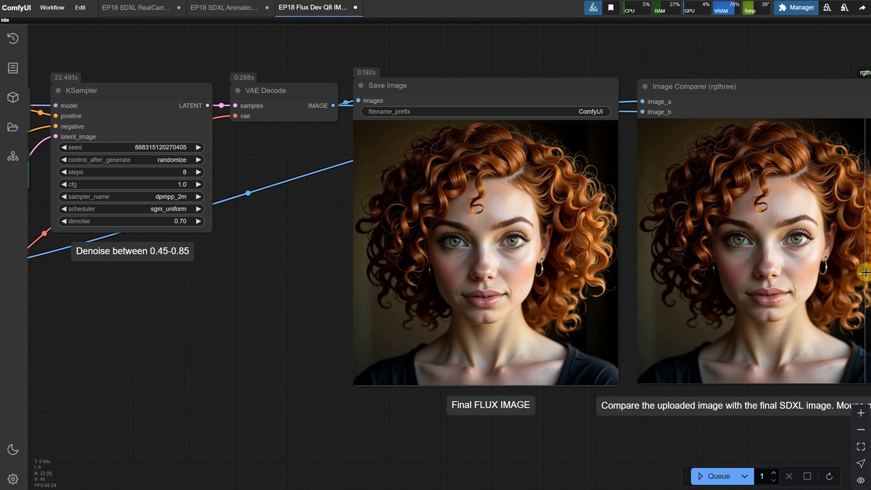
Step: Set the KSampler's denoise to 0.8 and run the Flux workflow twice on the portrait
left_click(178, 221)
type("0.8")
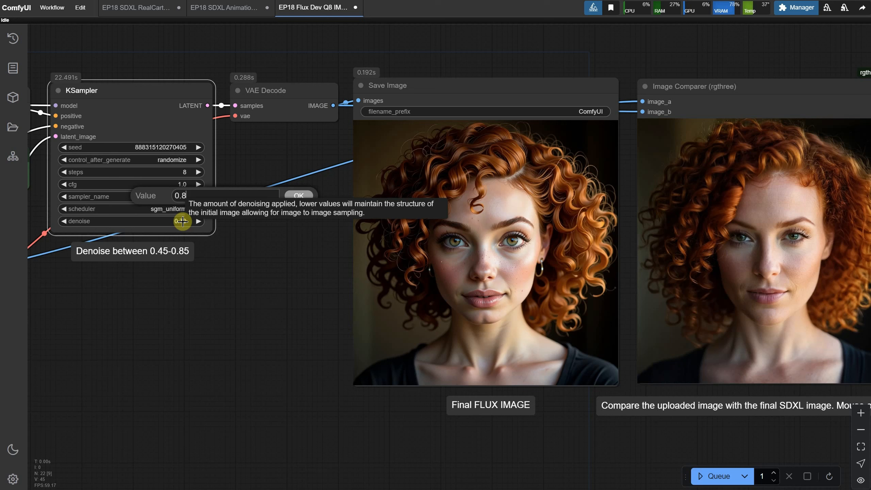
key("Return")
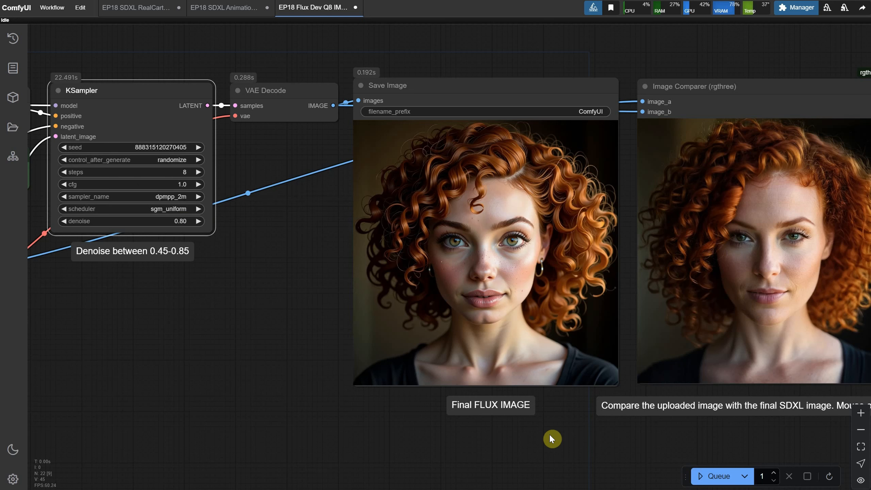
left_click(711, 481)
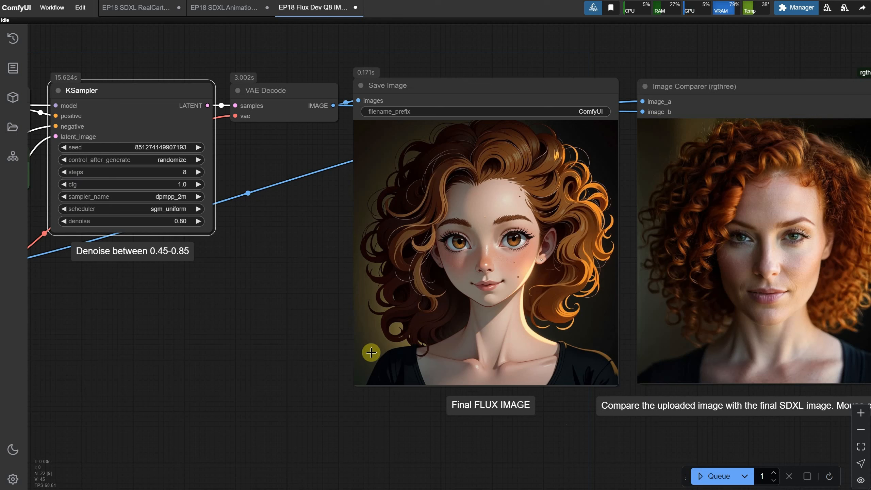
left_click(715, 476)
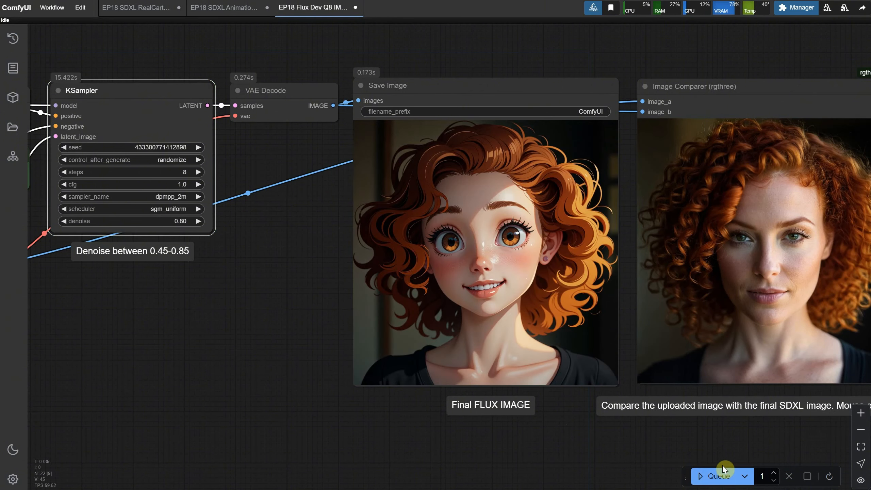
Step: Open the EP18 SDXL Animation workflow titled AnimationCartoonXL + Dev GGUF
left_click(51, 8)
left_click(64, 43)
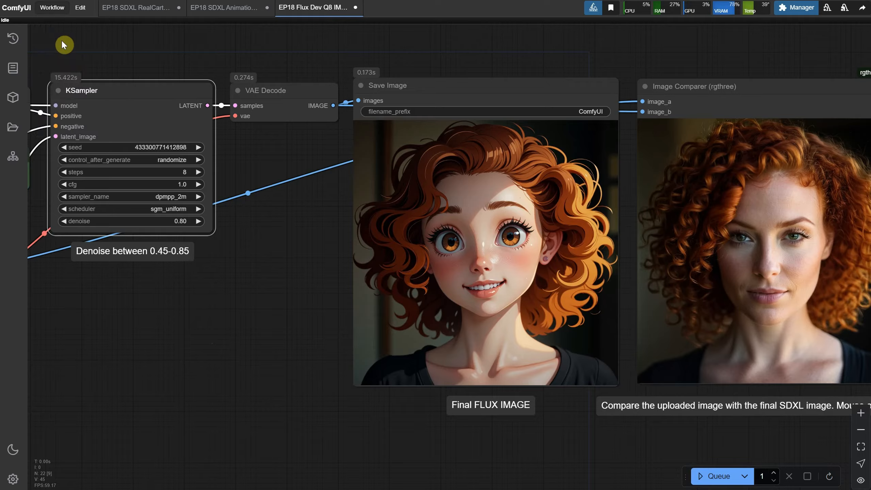
left_click_drag(151, 155, 142, 189)
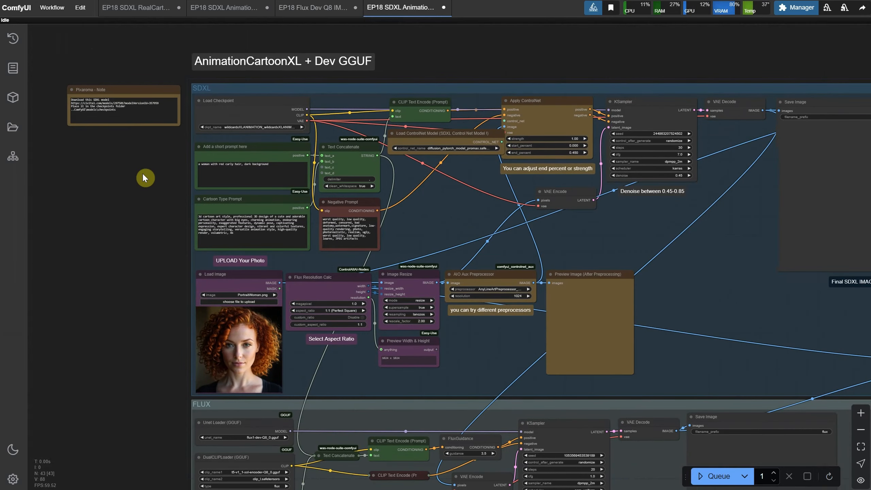
Step: Examine the SDXL group's checkpoint, prompt, ControlNet and image nodes in the AnimationCartoonXL + Dev GGUF workflow
scroll(150, 169, "up", 10)
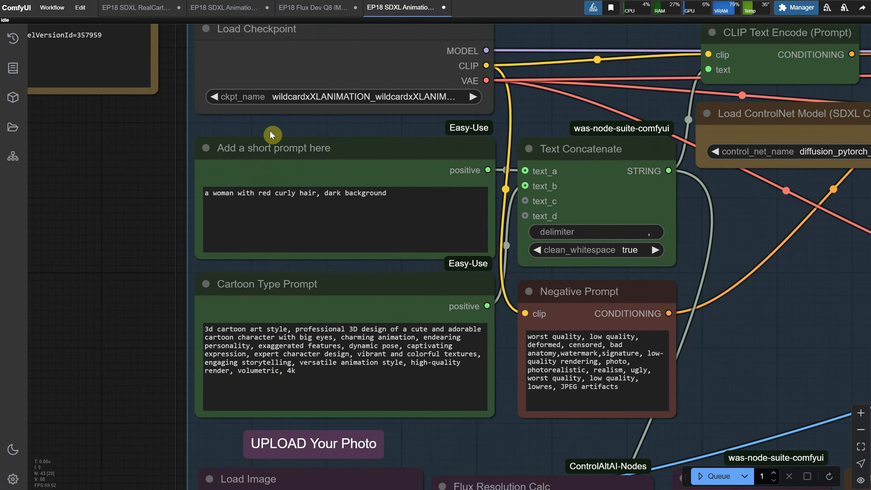
scroll(270, 134, "down", 5)
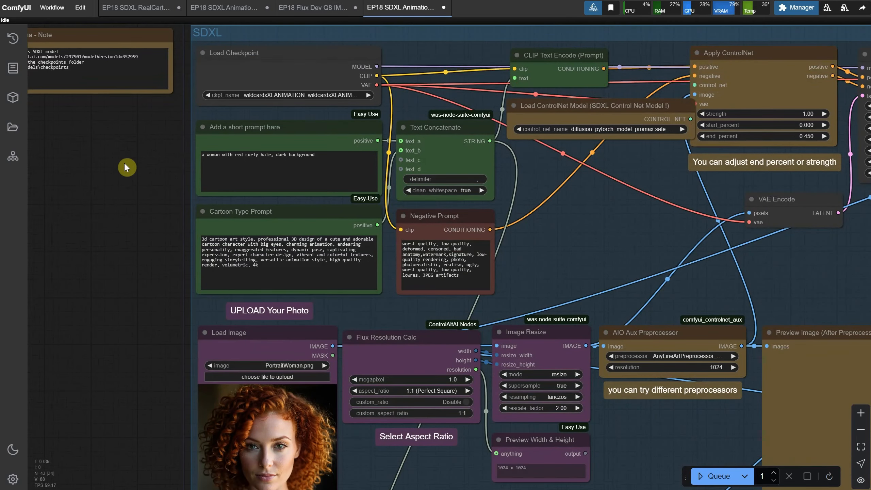
scroll(124, 162, "down", 2)
left_click_drag(124, 162, 80, 206)
scroll(110, 114, "up", 1)
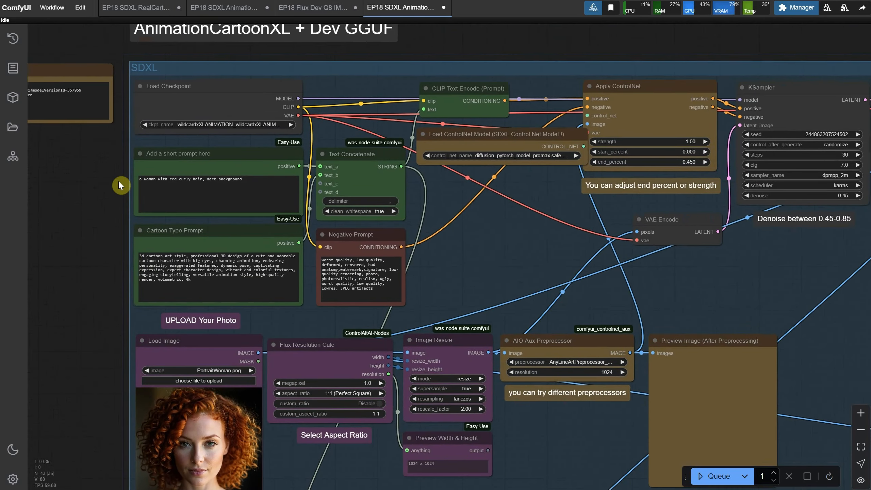
left_click_drag(118, 181, 98, 172)
scroll(69, 175, "down", 3)
left_click_drag(719, 53, 644, 46)
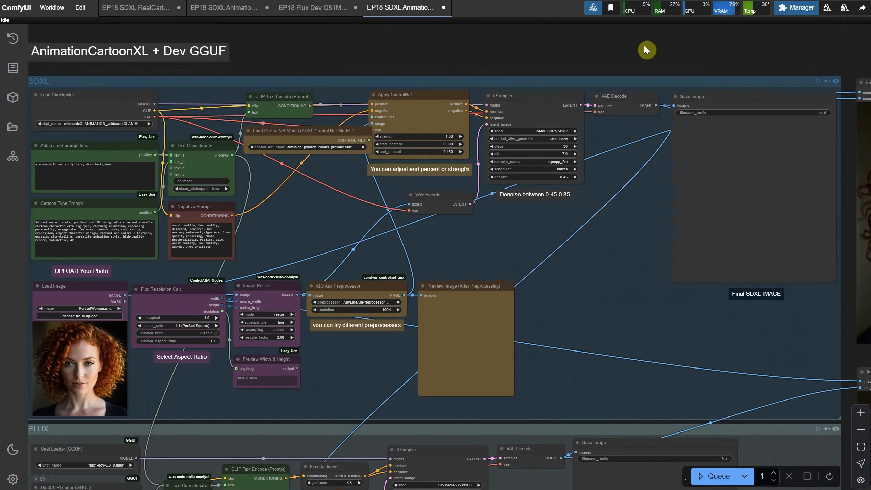
Step: Set control_after_generate to fixed in the SDXL group's KSampler
scroll(566, 55, "up", 8)
left_click(541, 179)
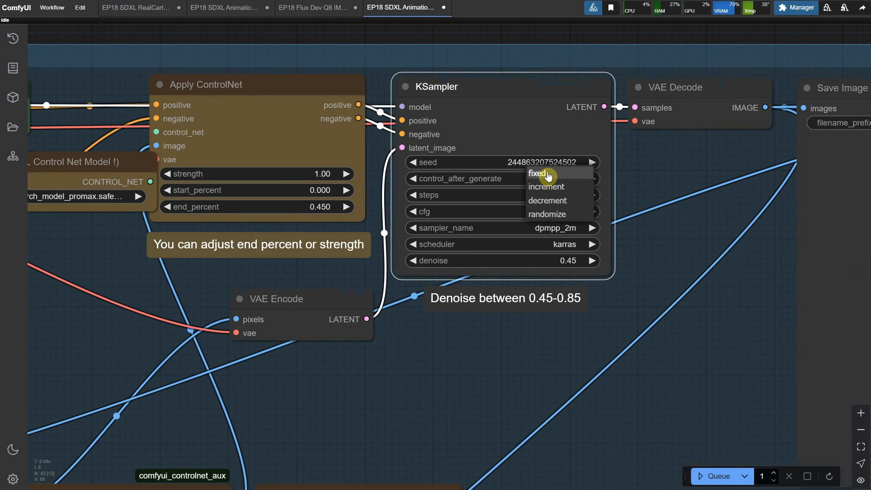
left_click(548, 173)
Step: Examine the FLUX group's loaders, prompt, KSampler and Save Image nodes
scroll(550, 171, "down", 10)
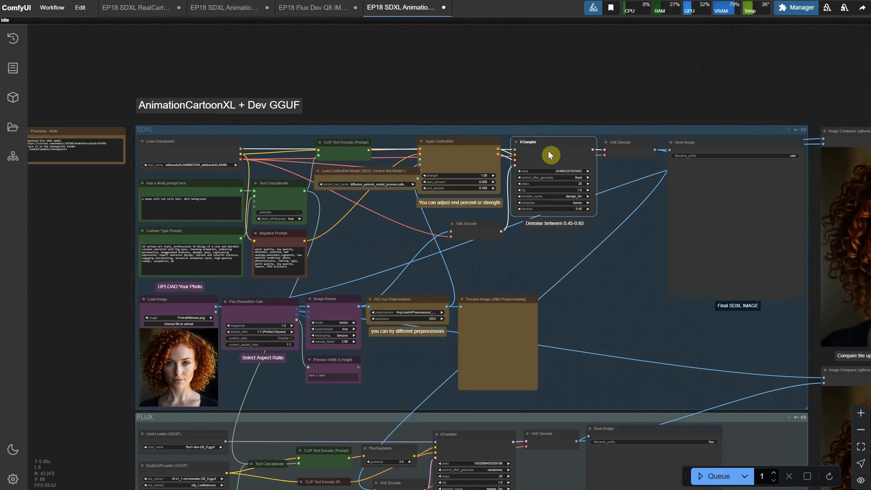
left_click_drag(577, 101, 558, 42)
left_click_drag(355, 331, 320, 291)
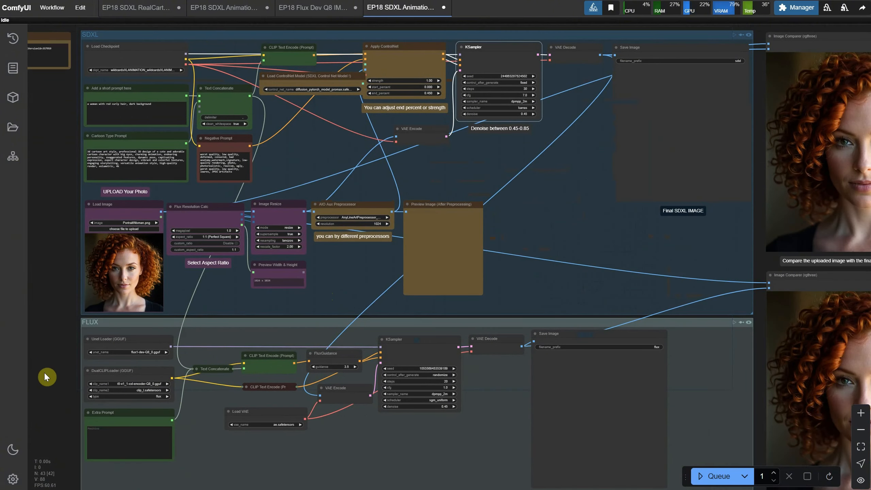
left_click_drag(43, 372, 76, 203)
scroll(76, 205, "up", 7)
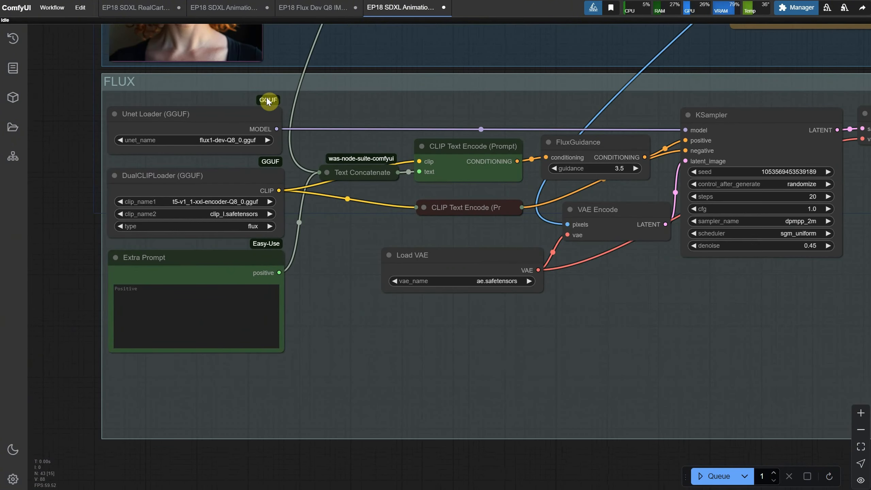
left_click_drag(551, 446, 134, 458)
scroll(475, 439, "down", 2)
left_click_drag(589, 456, 343, 448)
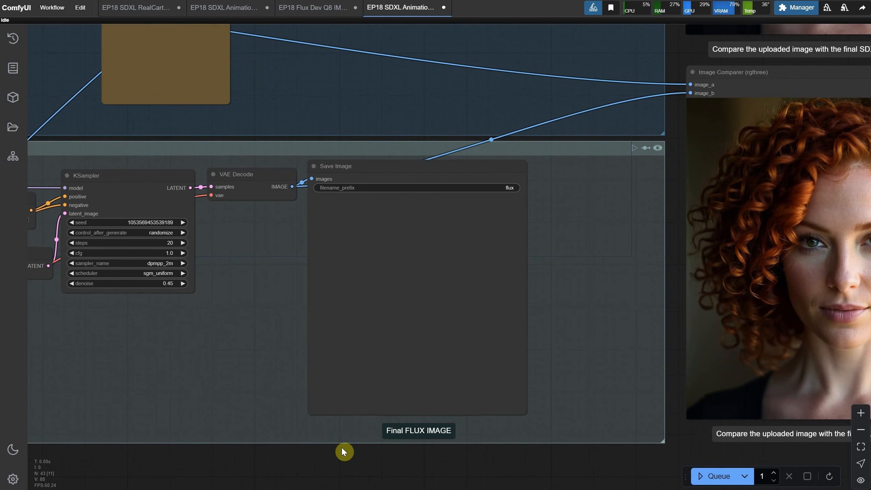
Step: Mute the whole FLUX group and run only the SDXL part of the workflow
left_click(660, 150)
left_click(660, 149)
left_click(659, 149)
scroll(667, 205, "down", 5)
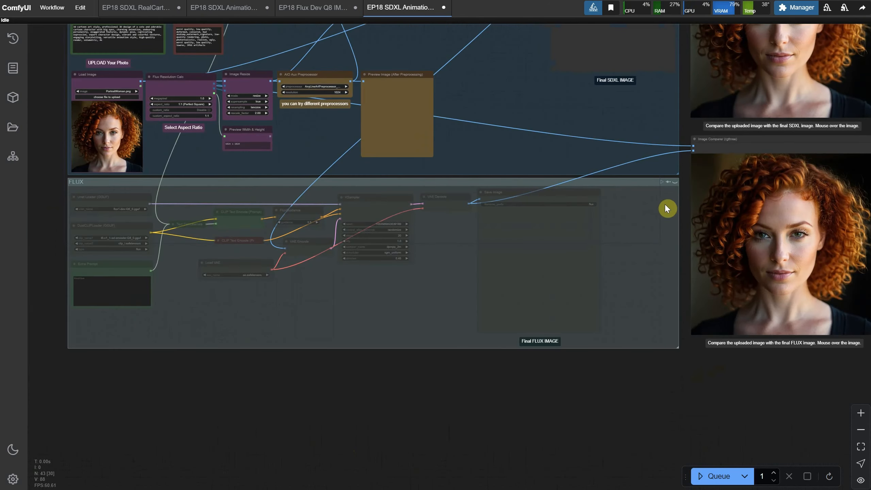
left_click(716, 476)
Step: Review the SDXL nodes and compare the generated SDXL image with the uploaded portrait in the Image Comparer
scroll(69, 187, "up", 10)
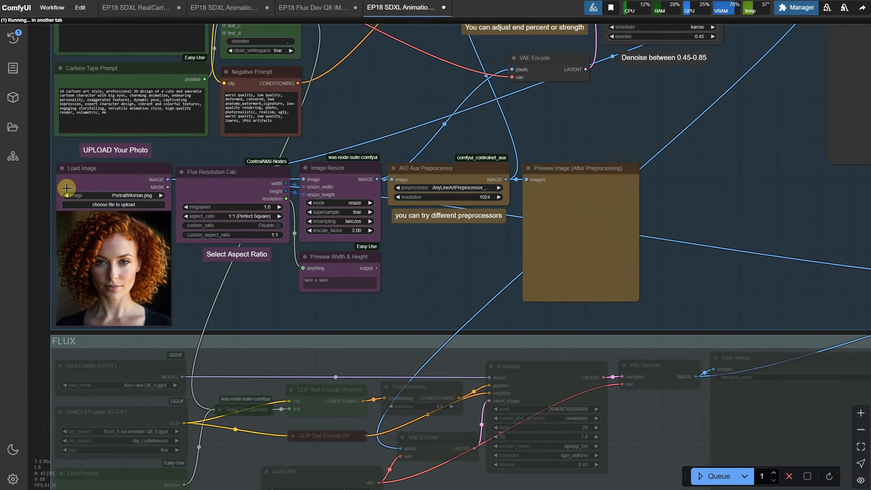
scroll(53, 176, "down", 3)
scroll(125, 211, "down", 4)
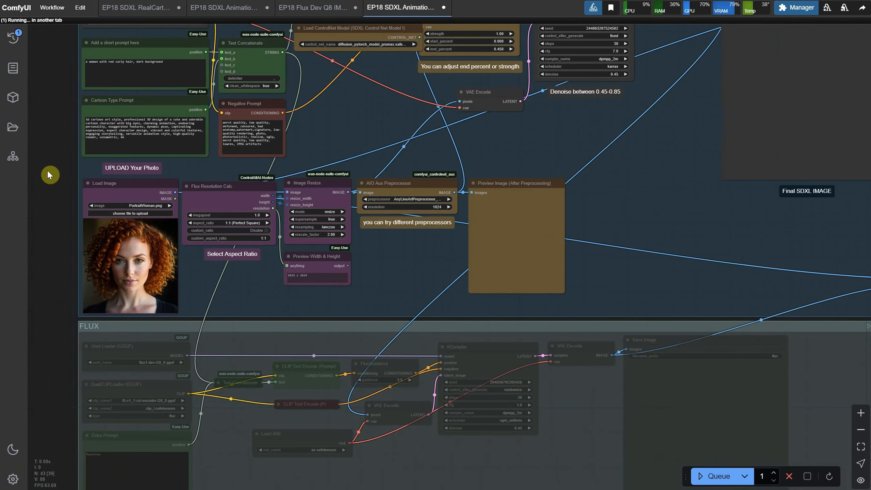
left_click_drag(47, 170, 45, 228)
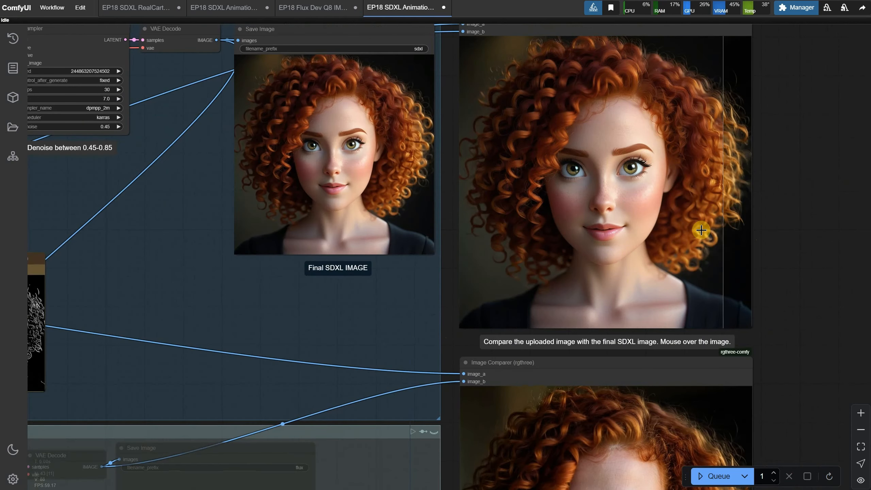
scroll(704, 223, "up", 7)
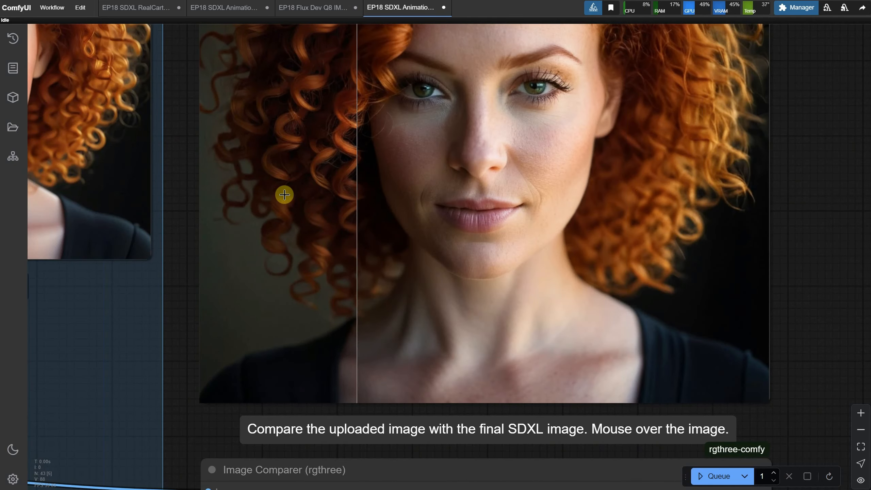
scroll(728, 192, "down", 7)
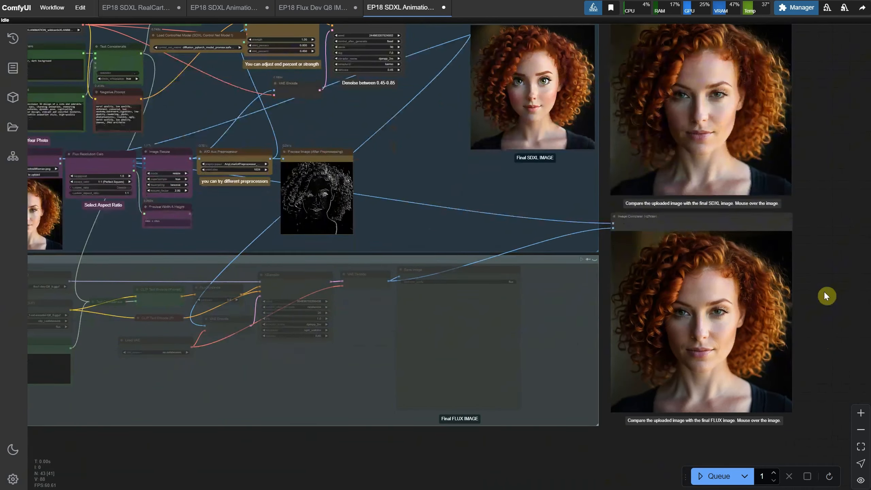
left_click_drag(830, 250, 847, 303)
Step: Re-enable the FLUX group and run the workflow again
scroll(488, 167, "up", 6)
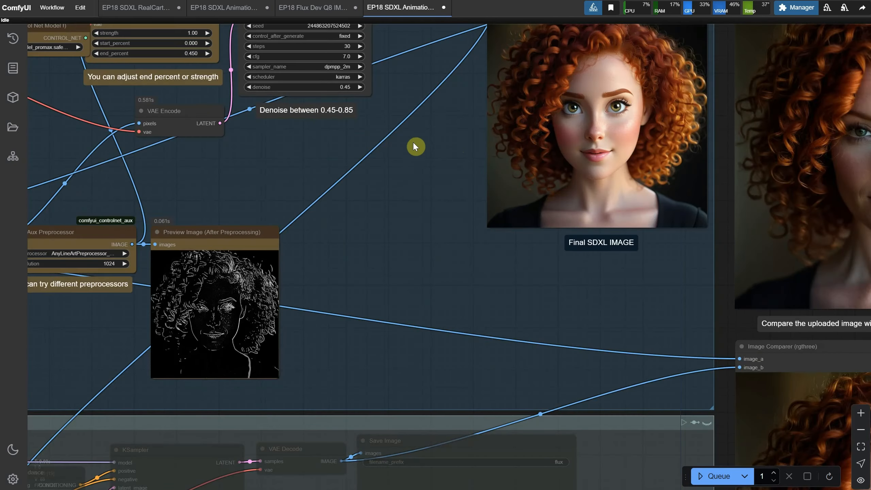
scroll(583, 309, "down", 3)
left_click_drag(583, 309, 634, 142)
left_click(726, 228)
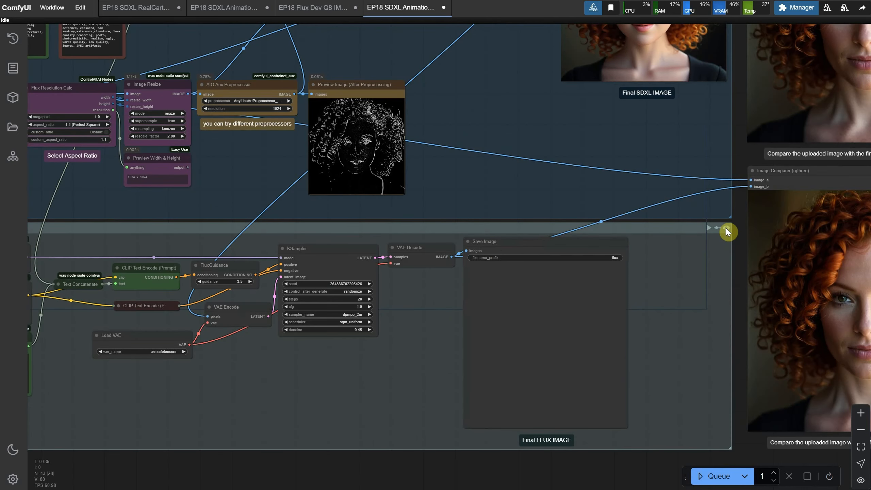
left_click(716, 476)
Step: Follow the FLUX group's run through to its Save Image node and inspect the image comparers' results
scroll(661, 249, "down", 6)
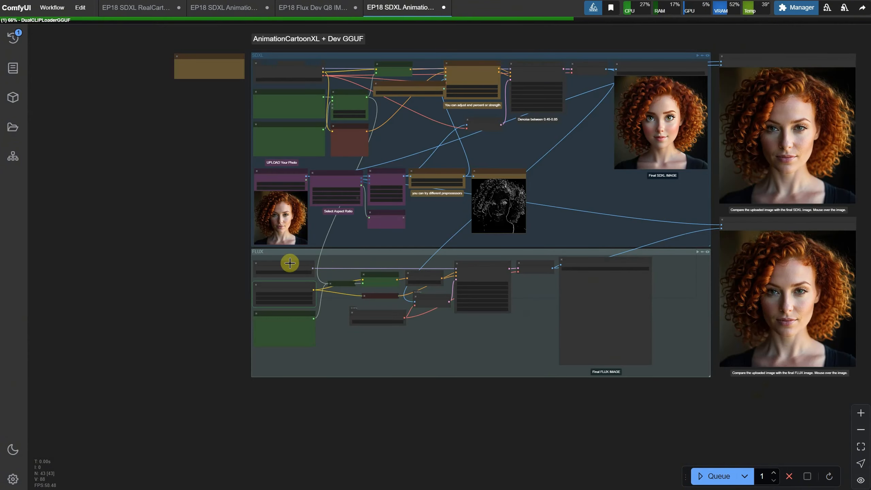
scroll(310, 285, "up", 3)
scroll(247, 284, "down", 1)
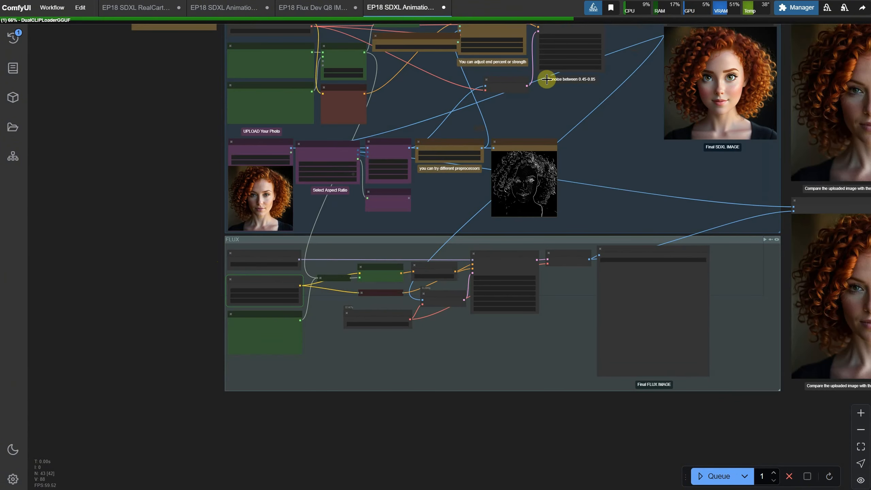
scroll(510, 401, "up", 5)
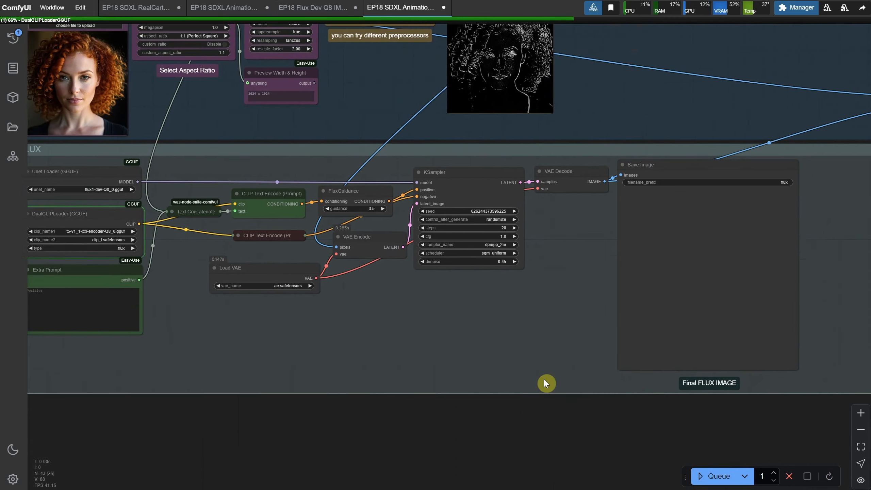
left_click_drag(544, 378, 455, 430)
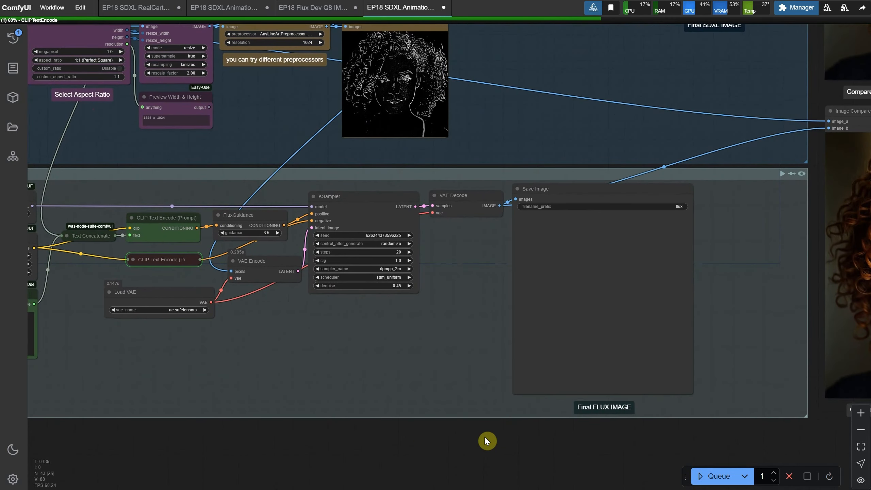
left_click_drag(696, 442, 342, 410)
left_click_drag(801, 113, 764, 186)
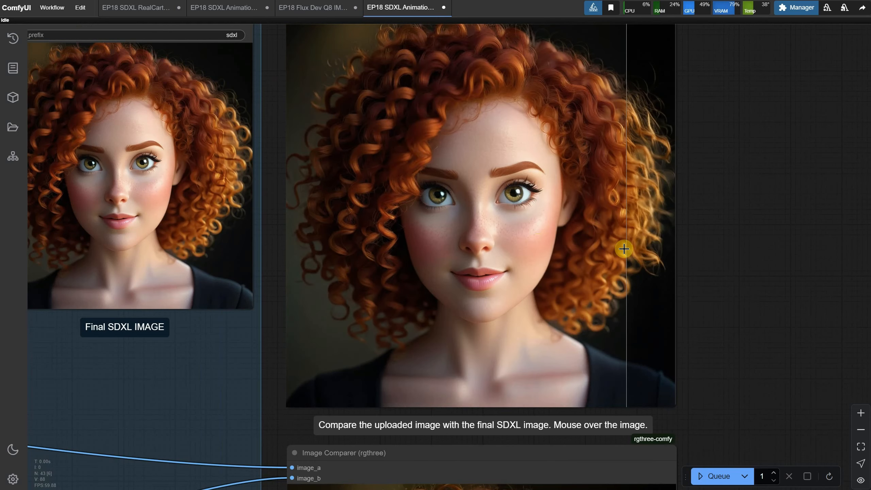
Step: Compare the uploaded portrait with the final FLUX image and inspect the saved FLUX image's hair and face details closely
scroll(753, 69, "down", 5)
scroll(752, 69, "down", 4)
scroll(735, 191, "left", 2)
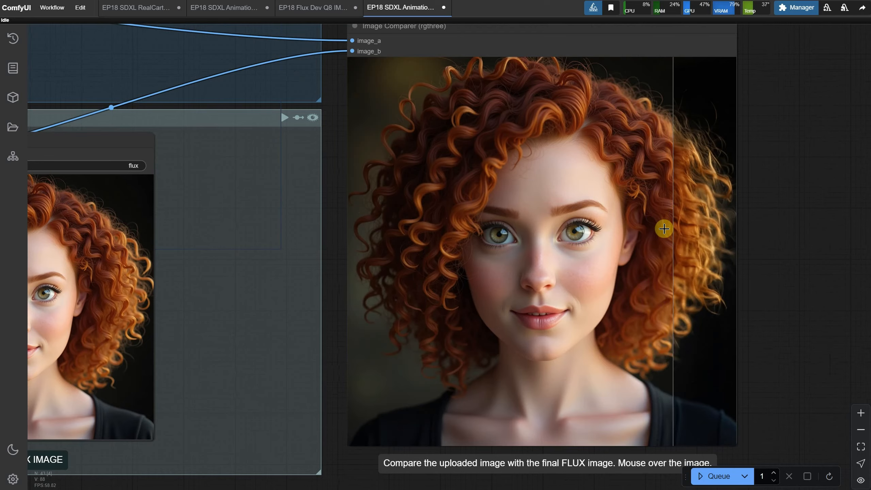
scroll(665, 237, "up", 6)
scroll(714, 228, "down", 6)
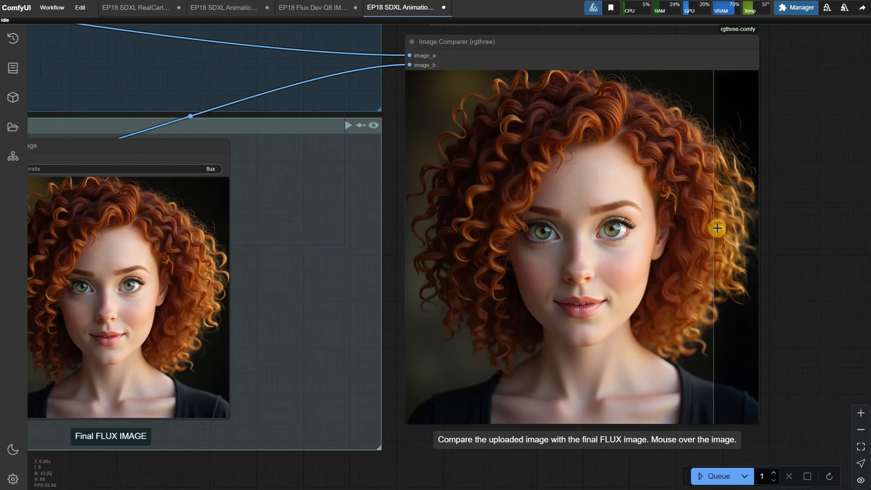
scroll(226, 412, "left", 2)
scroll(335, 214, "left", 3)
scroll(319, 210, "up", 8)
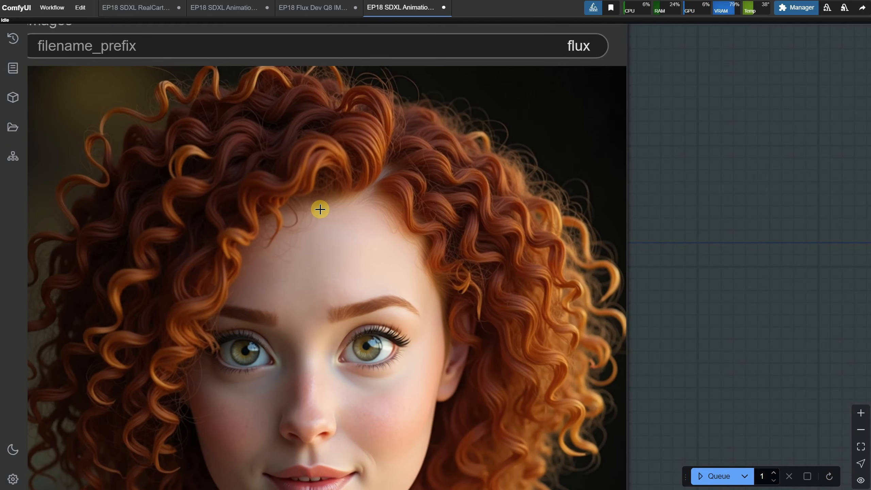
scroll(410, 196, "up", 5)
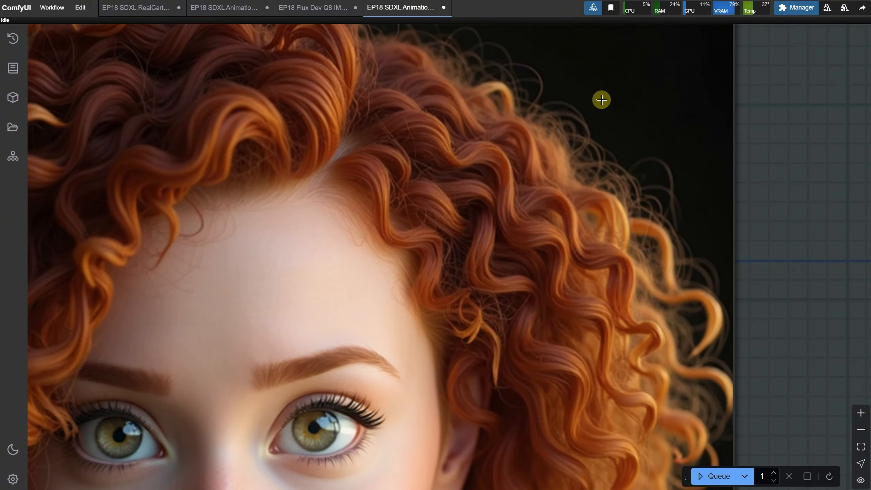
scroll(490, 181, "down", 10)
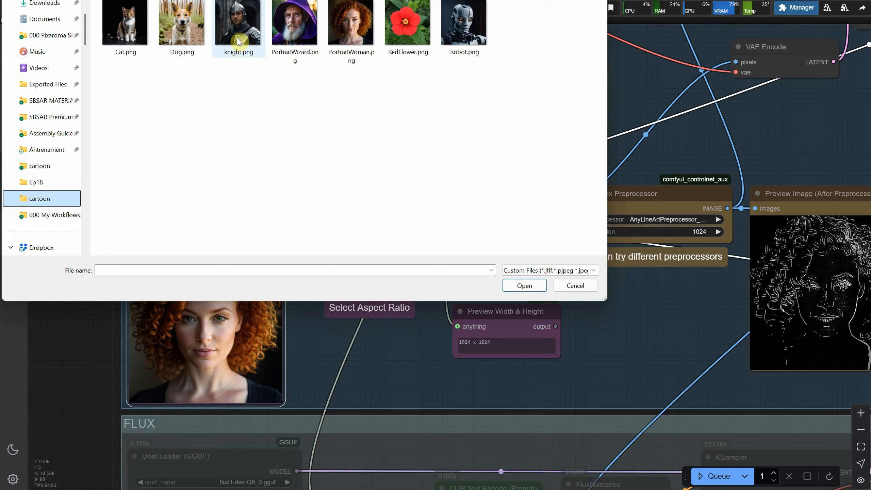
Step: Load knight.png as the source photo, set the short prompt to "a knight smiling, red eyes" and run the workflow
double_click(237, 37)
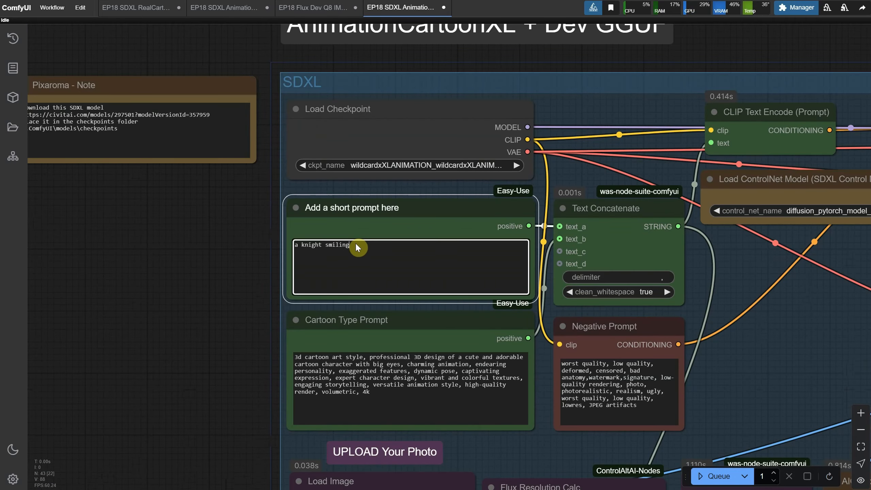
type(", red eyes")
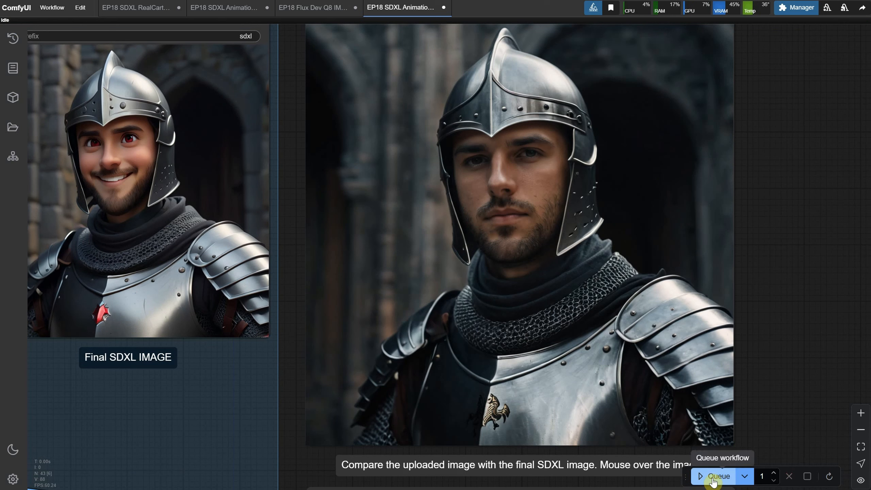
left_click(714, 480)
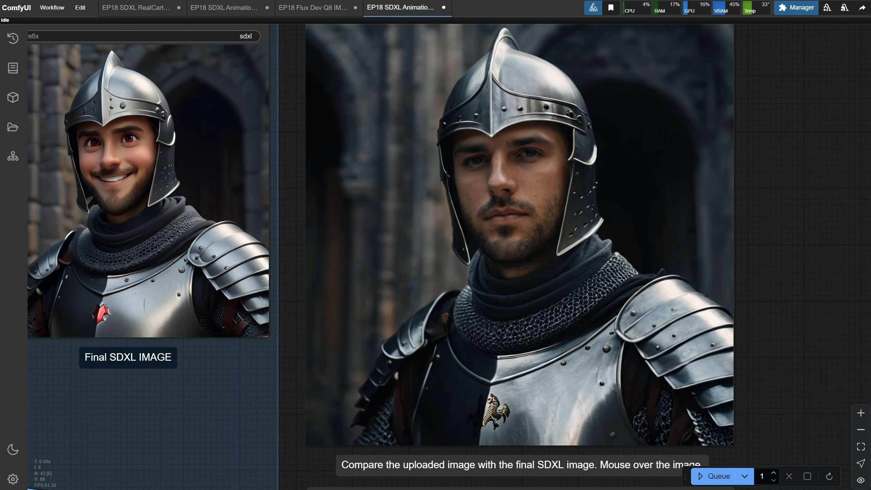
left_click(716, 483)
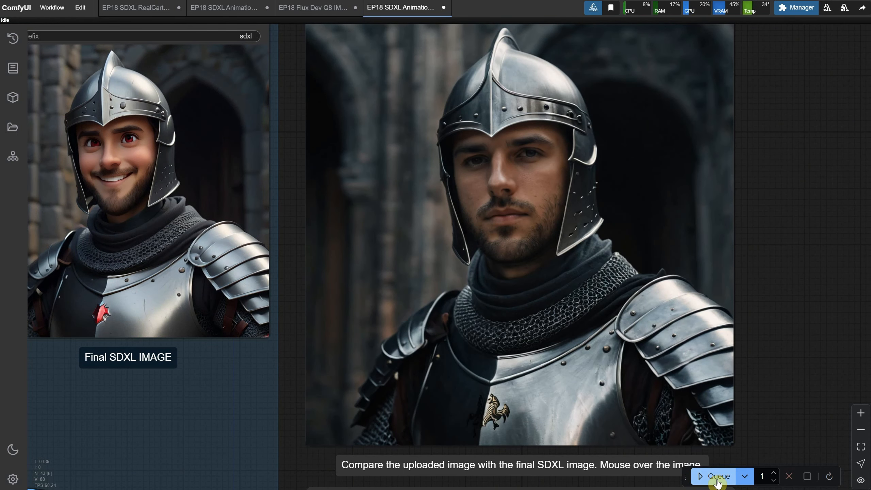
Step: Increase the seed in the SDXL KSampler and run the workflow again for another version of the knight
scroll(793, 237, "down", 5)
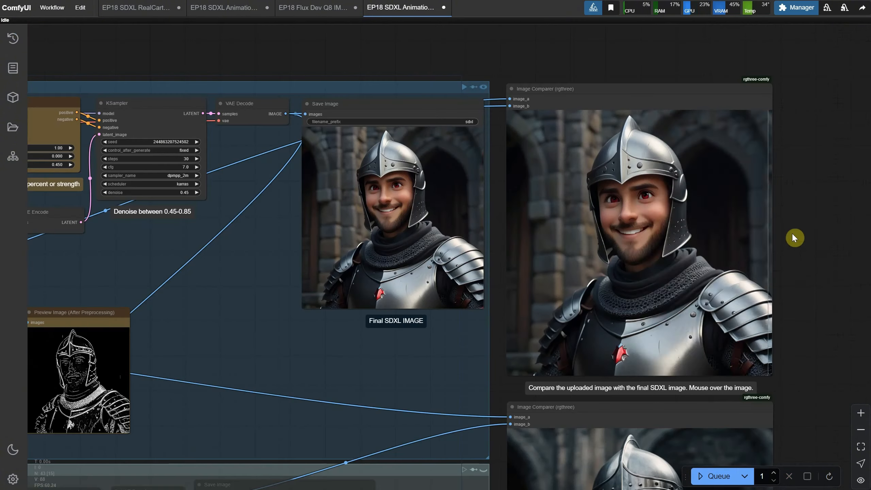
scroll(297, 96, "left", 5)
left_click(306, 168)
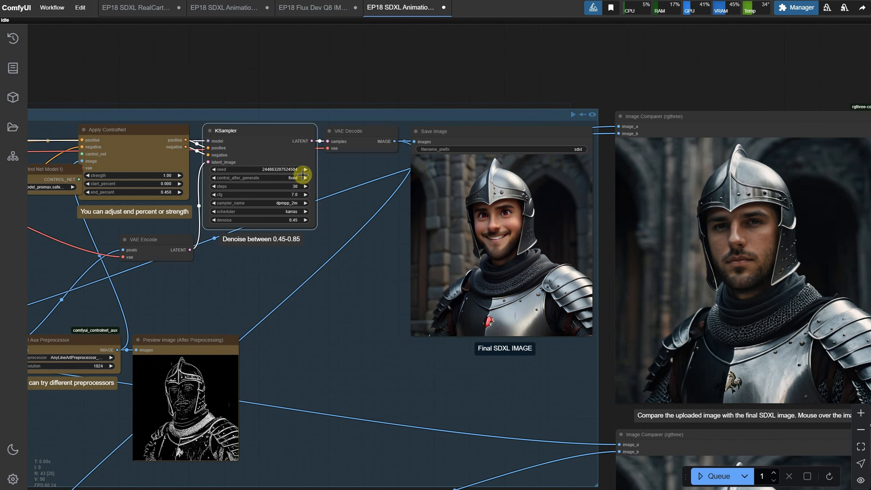
left_click(714, 478)
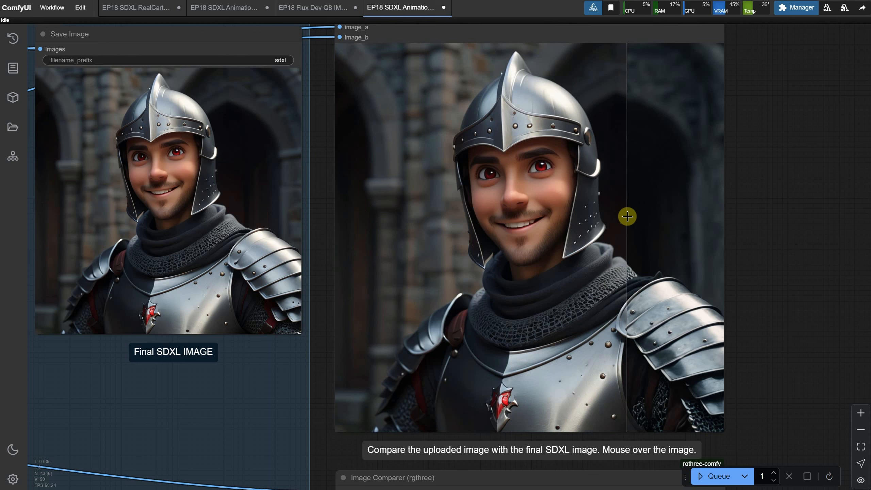
Step: Re-enable the FLUX group and run the combined SDXL and FLUX workflow on the knight picture
scroll(767, 236, "down", 4)
left_click_drag(765, 394, 773, 151)
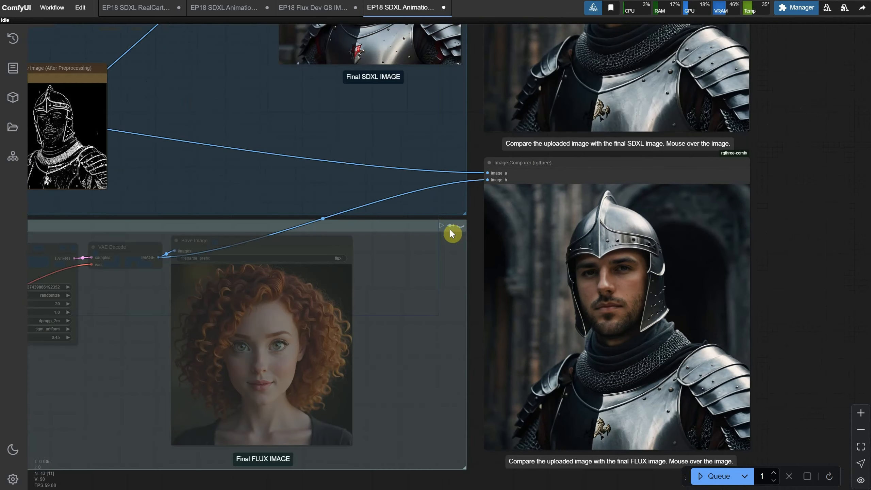
left_click(720, 479)
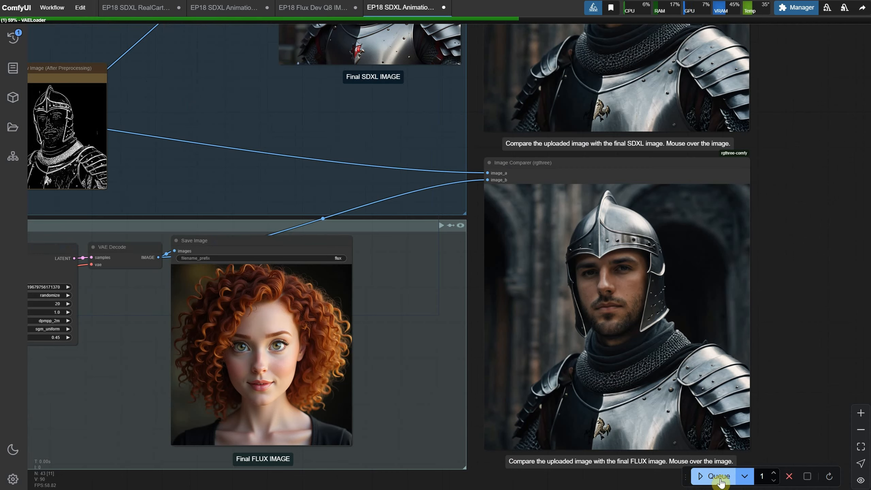
scroll(818, 227, "down", 5)
left_click_drag(816, 233, 824, 294)
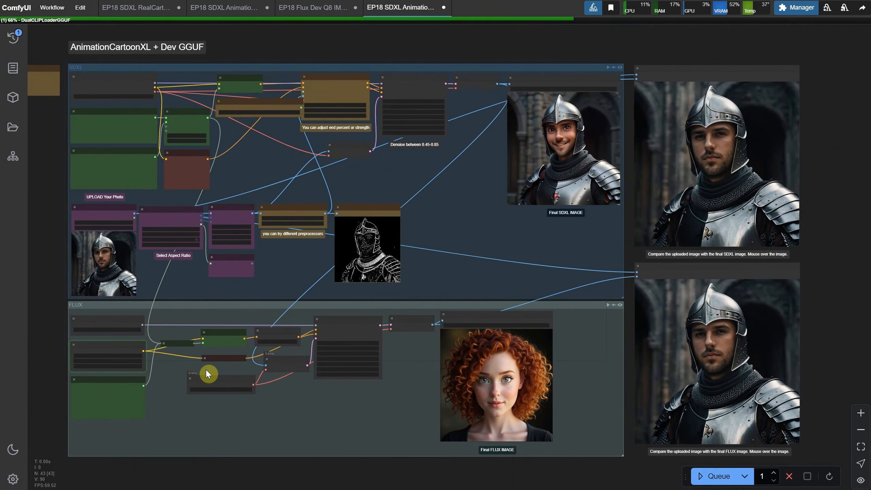
Step: Compare the uploaded knight with the final SDXL and FLUX images in both Image Comparer nodes, checking face and armor details
scroll(600, 475, "up", 12)
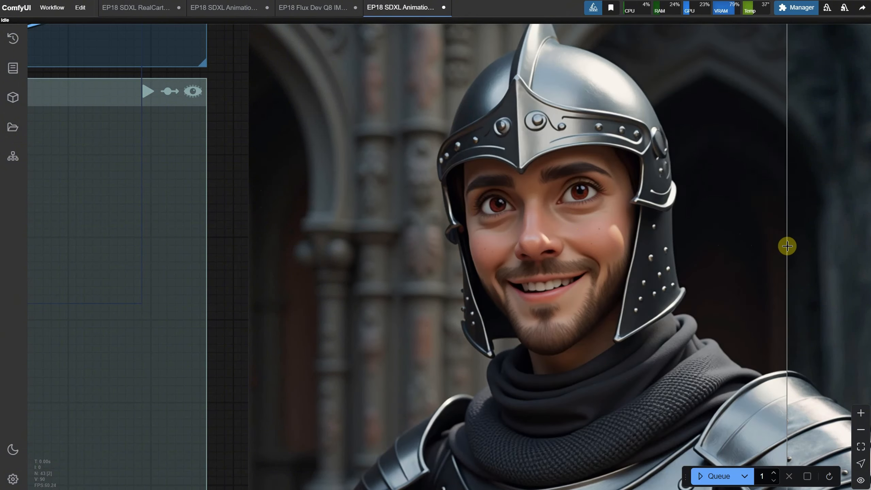
scroll(778, 245, "down", 6)
scroll(727, 245, "up", 10)
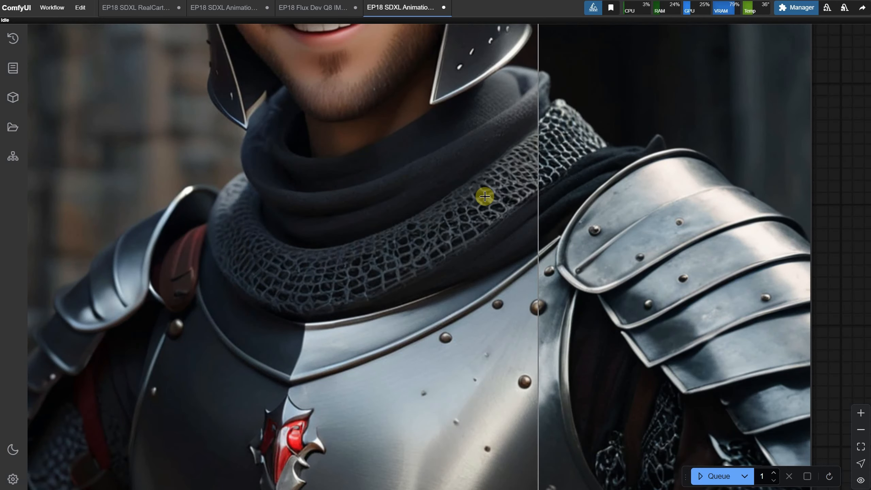
scroll(478, 200, "down", 1)
scroll(463, 145, "down", 11)
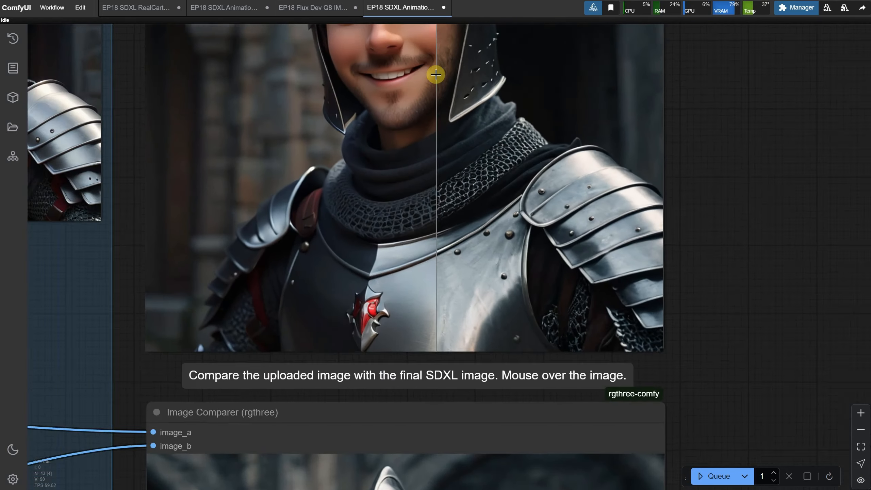
left_click_drag(776, 478, 770, 285)
scroll(698, 163, "up", 8)
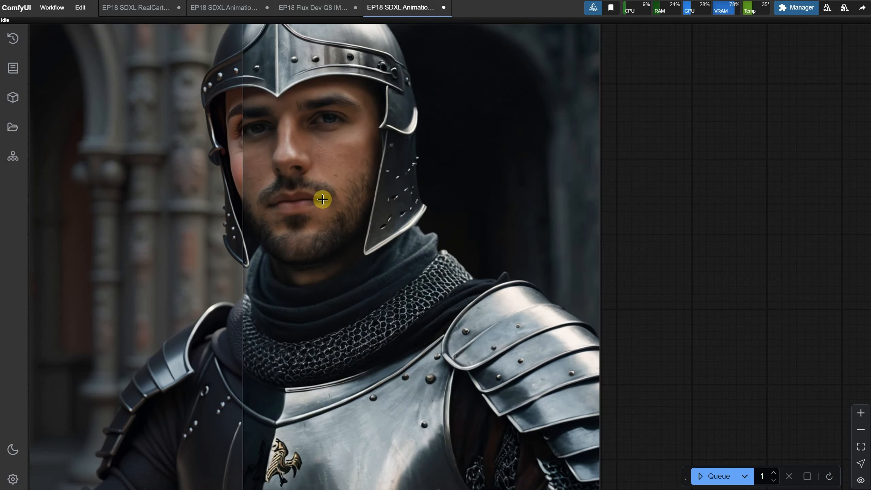
scroll(535, 220, "down", 6)
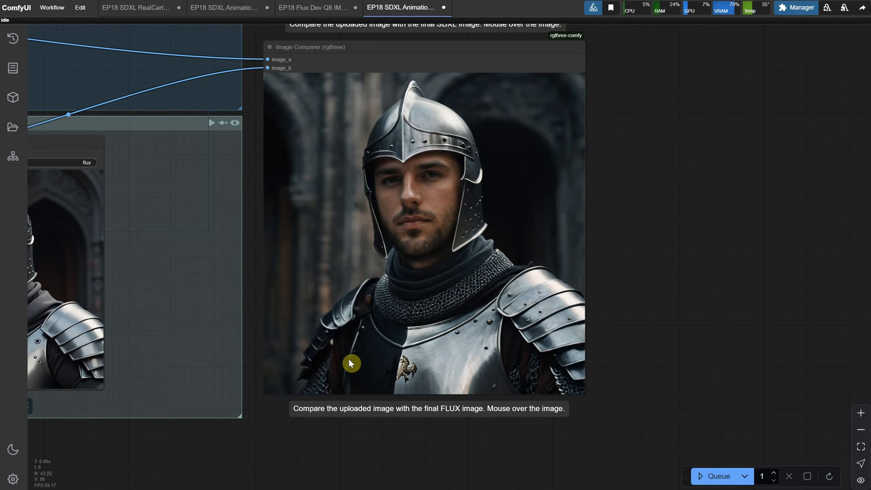
Step: Examine the FLUX group's loader, prompt, guidance and sampler nodes, then open the empty Extra Prompt text for editing
left_click_drag(103, 473, 597, 407)
left_click_drag(153, 377, 583, 398)
left_click_drag(312, 414, 436, 444)
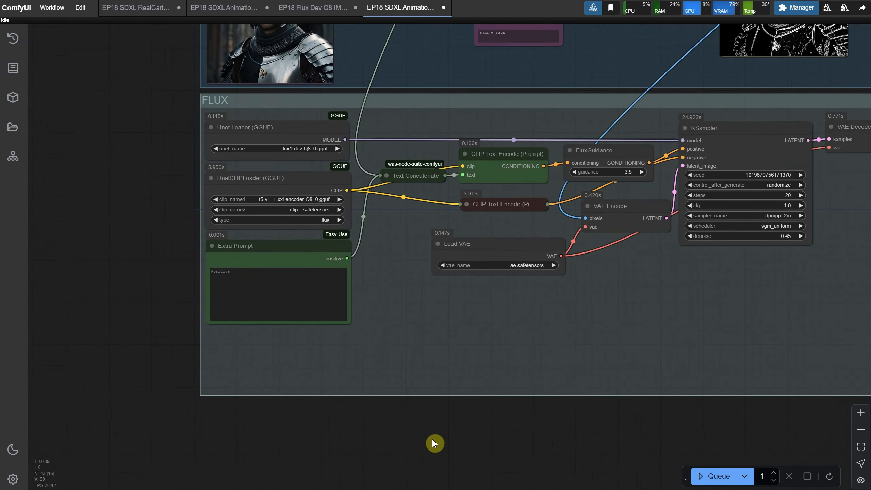
scroll(159, 285, "up", 2)
scroll(157, 283, "down", 3)
left_click_drag(127, 45, 136, 95)
scroll(423, 221, "up", 1)
scroll(480, 238, "up", 4)
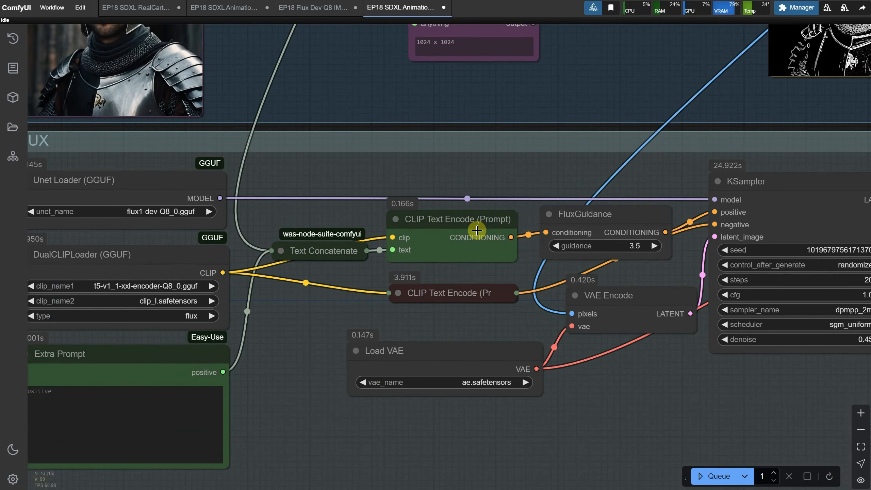
scroll(477, 230, "down", 3)
left_click_drag(98, 349, 131, 286)
scroll(130, 286, "up", 5)
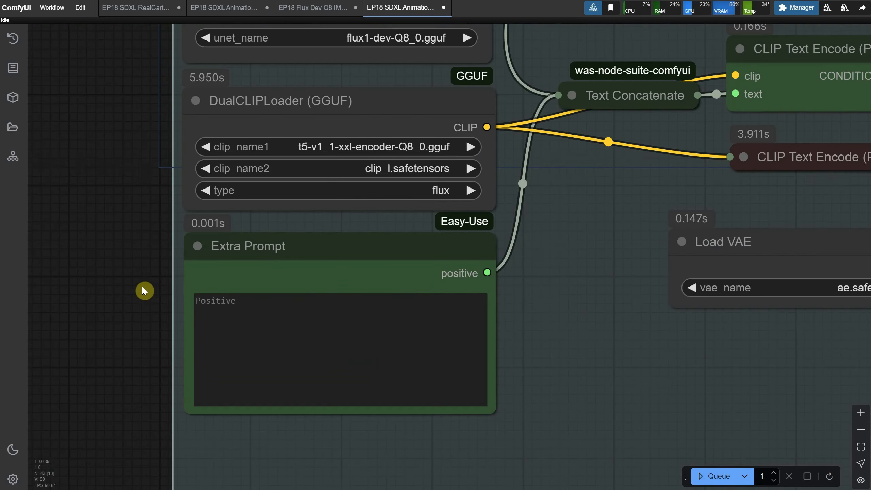
left_click(271, 310)
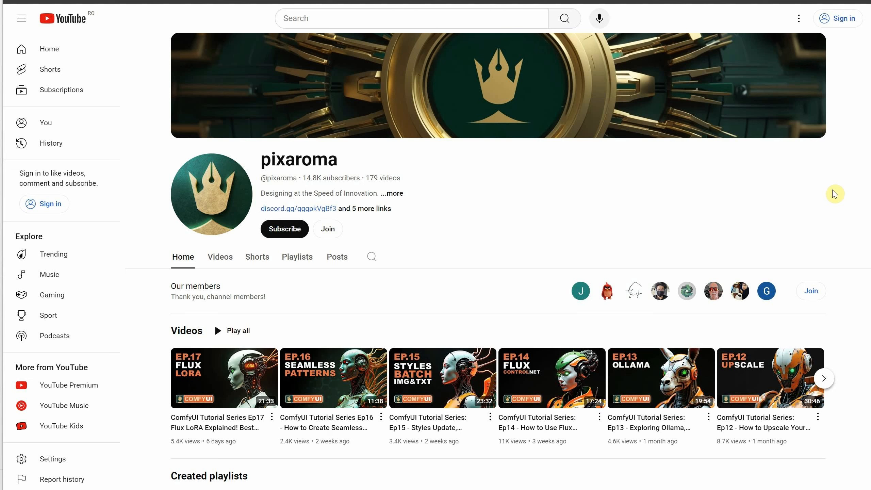
Step: Switch to the pixaroma YouTube channel page, look through its videos and other channels, and open the Discord invite link
left_click_drag(870, 190, 865, 483)
scroll(778, 290, "up", 4)
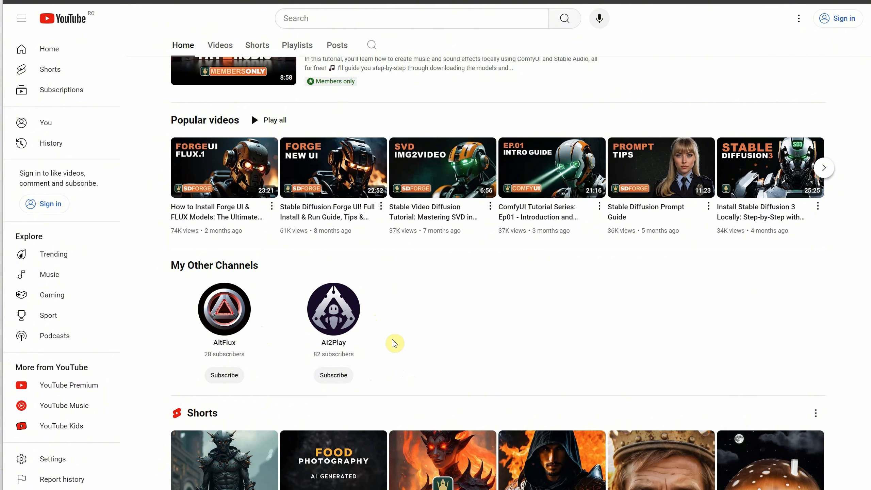
scroll(498, 274, "up", 10)
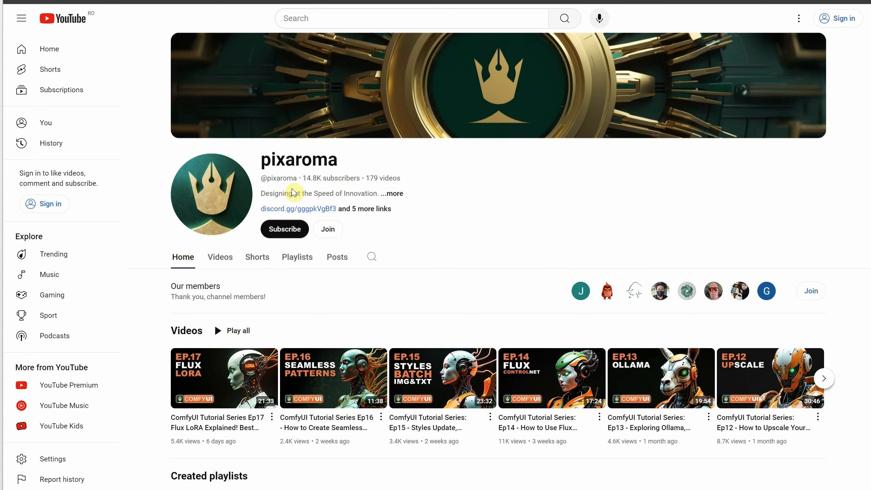
left_click(294, 213)
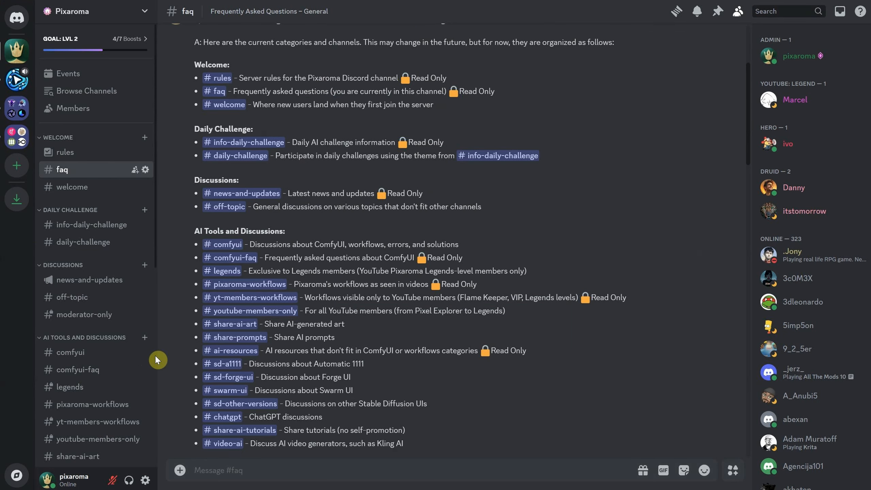
Step: Open the pixaroma-workflows channel on the Discord server and look back through its posts to the Episode 17 announcement
left_click(72, 405)
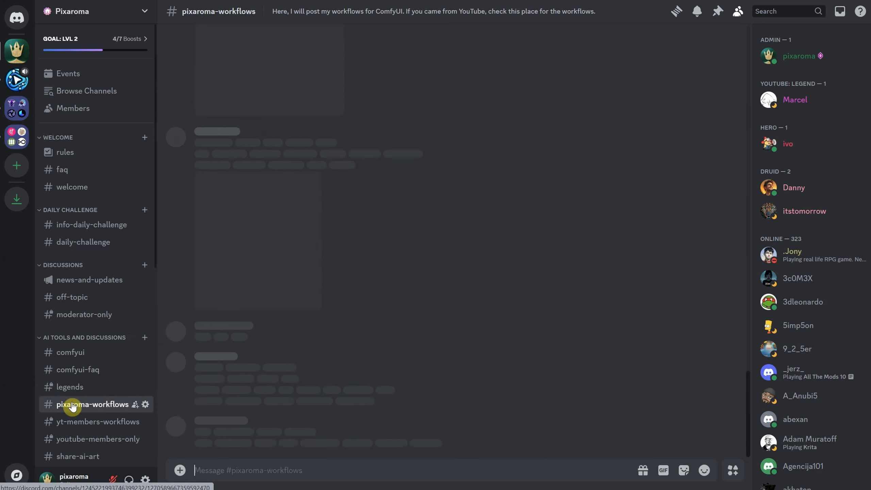
scroll(325, 365, "up", 10)
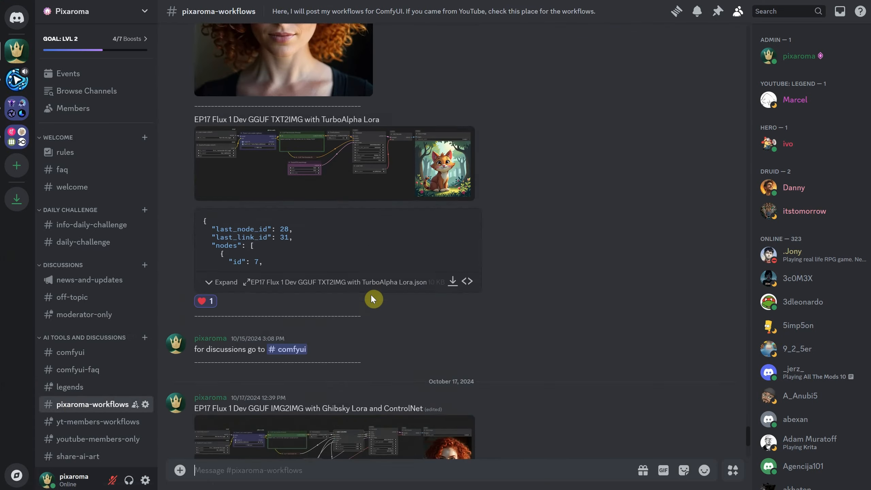
scroll(381, 289, "up", 15)
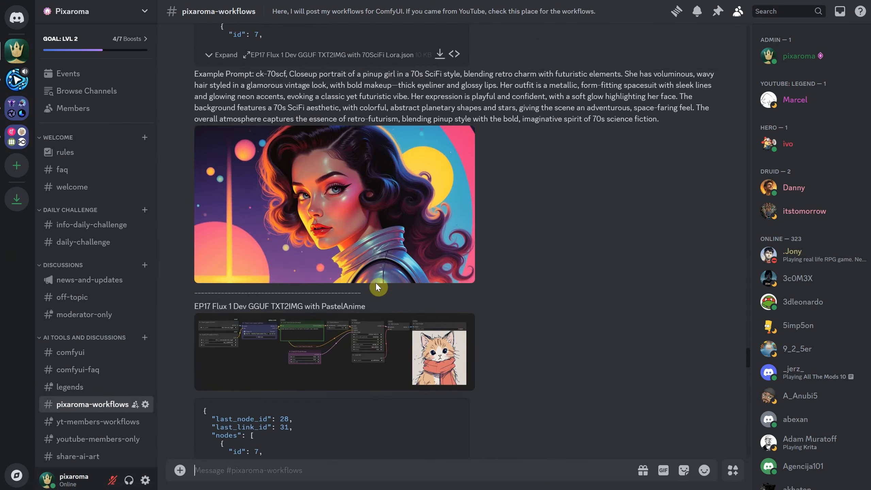
scroll(380, 285, "up", 20)
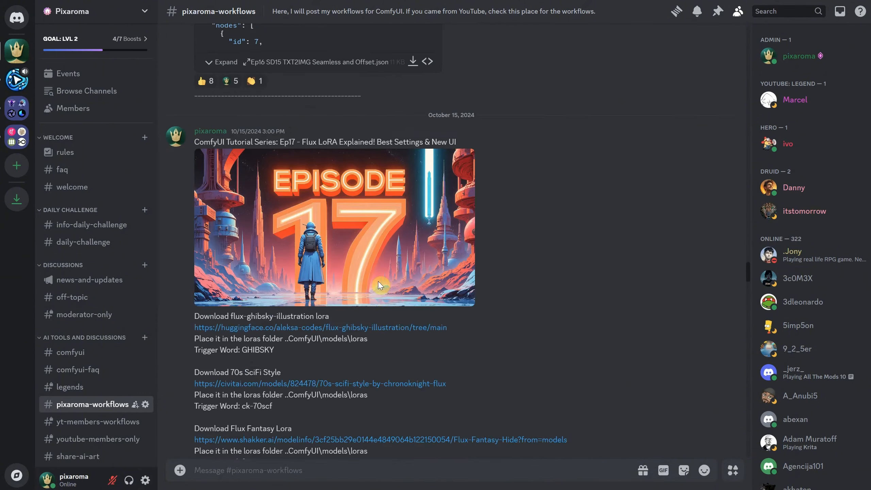
scroll(380, 285, "down", 3)
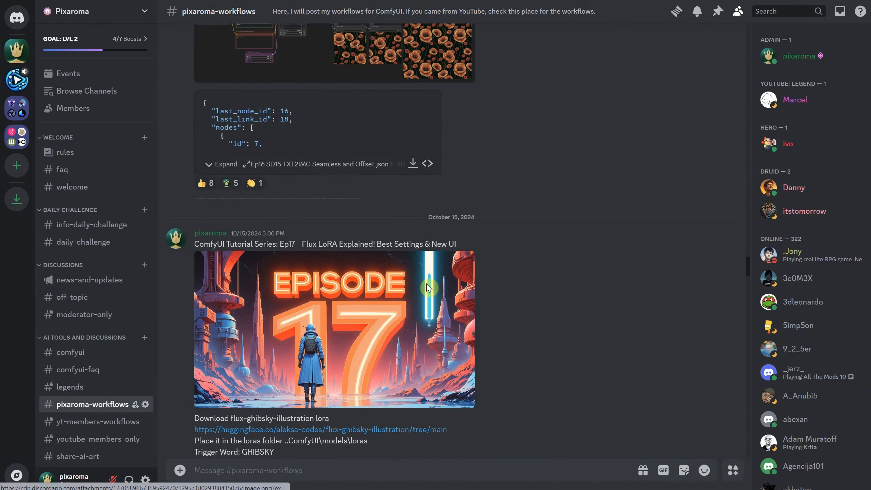
Step: Search the Discord server for "ep17"
left_click(779, 12)
type("ep17")
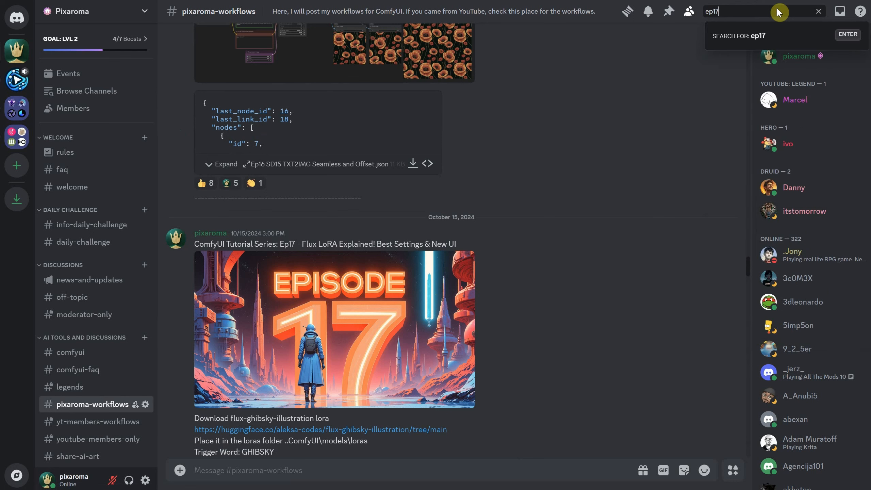
key("Return")
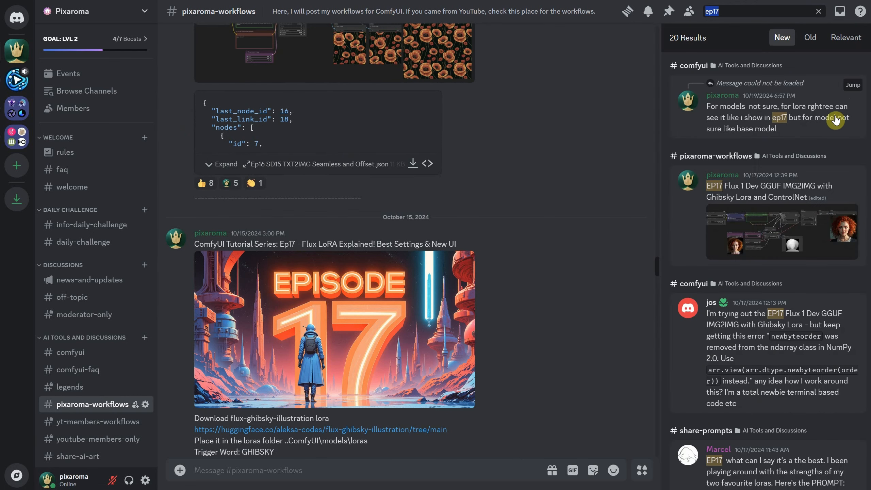
Step: Search the Discord server for "ep04" and jump to the EP04 Basic SDXL TXT2IMG LORA Workflow post
key("BackSpace")
key("BackSpace")
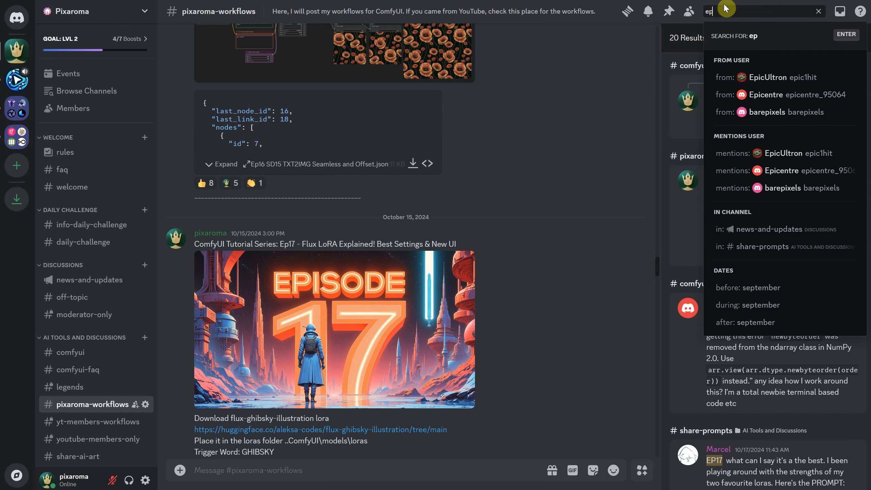
type("04")
key("Return")
scroll(801, 200, "down", 3)
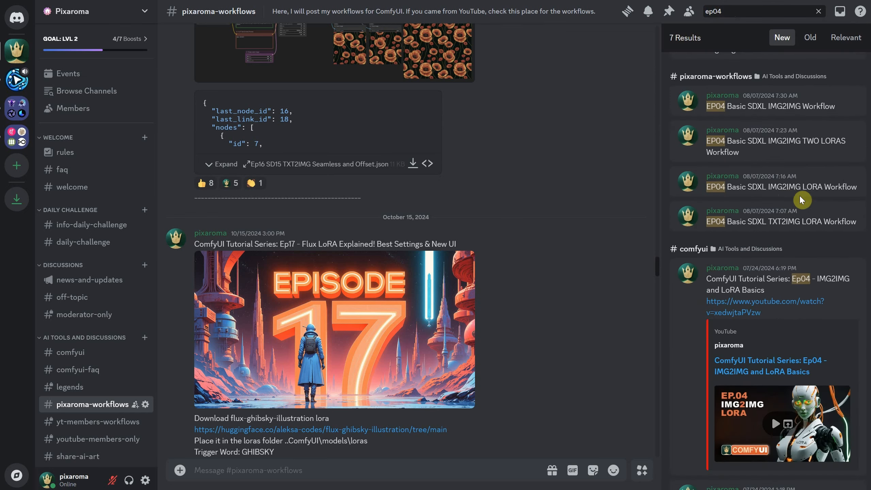
left_click(854, 212)
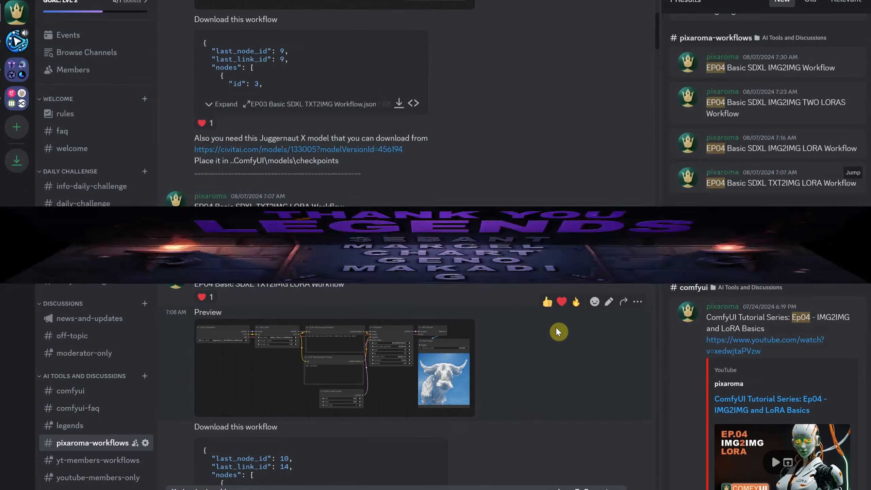